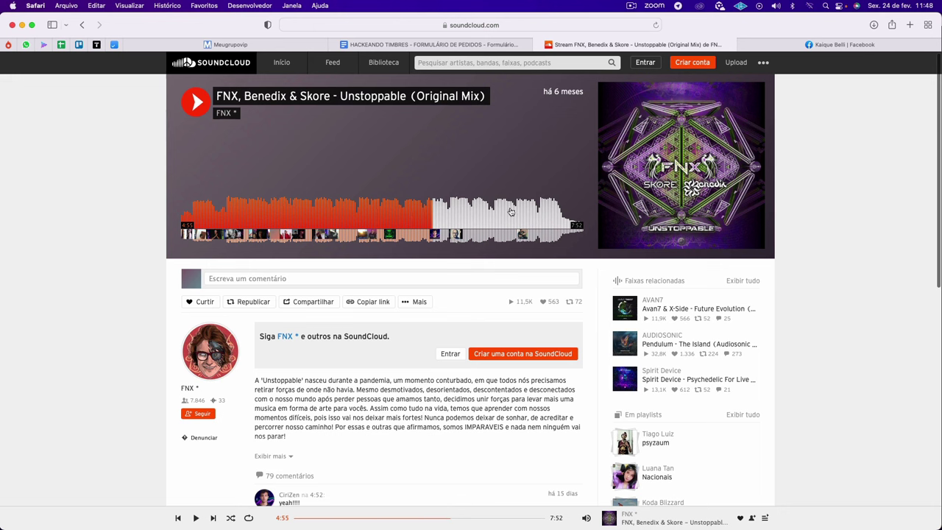
# Listen to the SoundCloud track "Unstoppable (Original Mix)" starting from about 4:41 and stop it after the section.
pyautogui.click(421, 215)
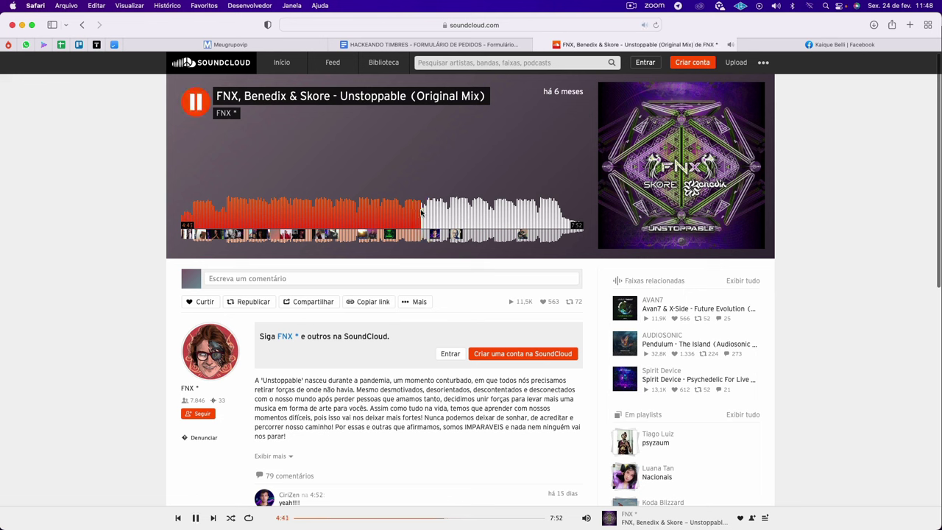
pyautogui.click(193, 103)
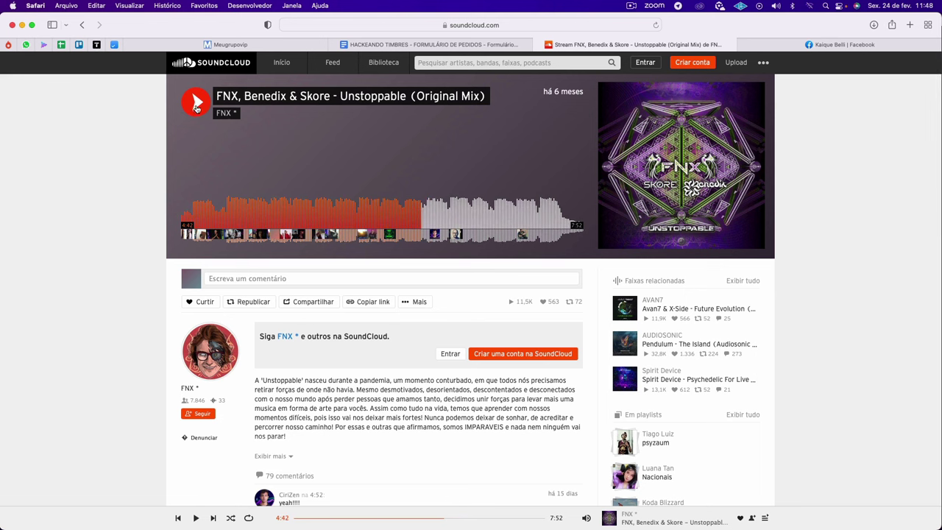
pyautogui.click(195, 103)
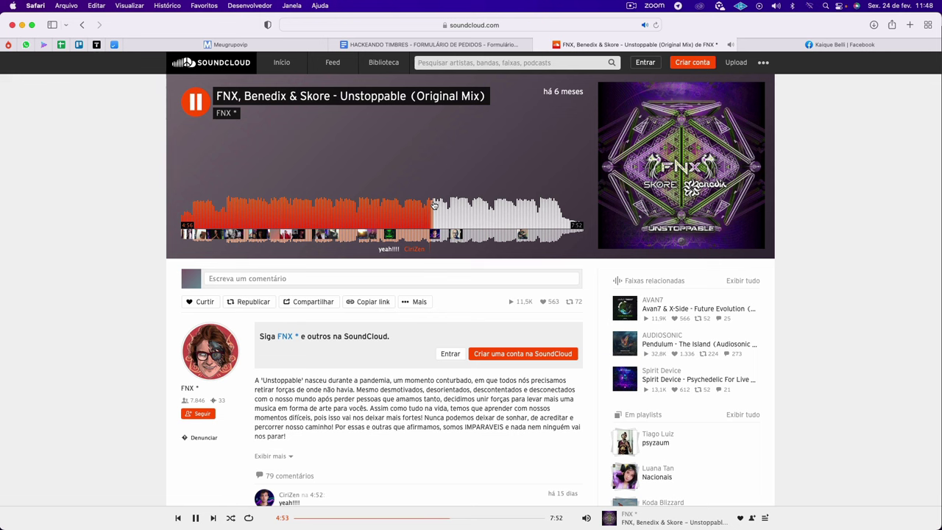
pyautogui.click(196, 102)
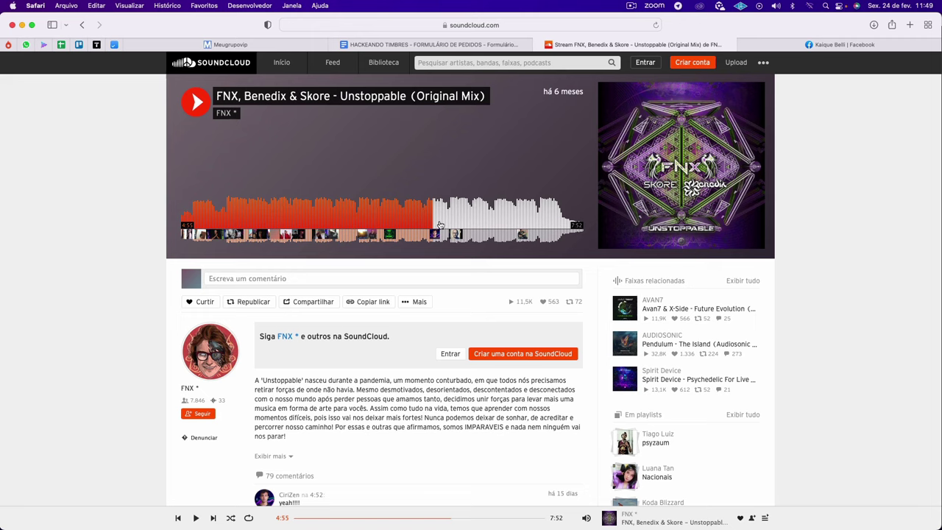
# Switch to Ableton Live, close the Serum window and clear the browser search.
pyautogui.moveTo(344, 526)
pyautogui.click(395, 513)
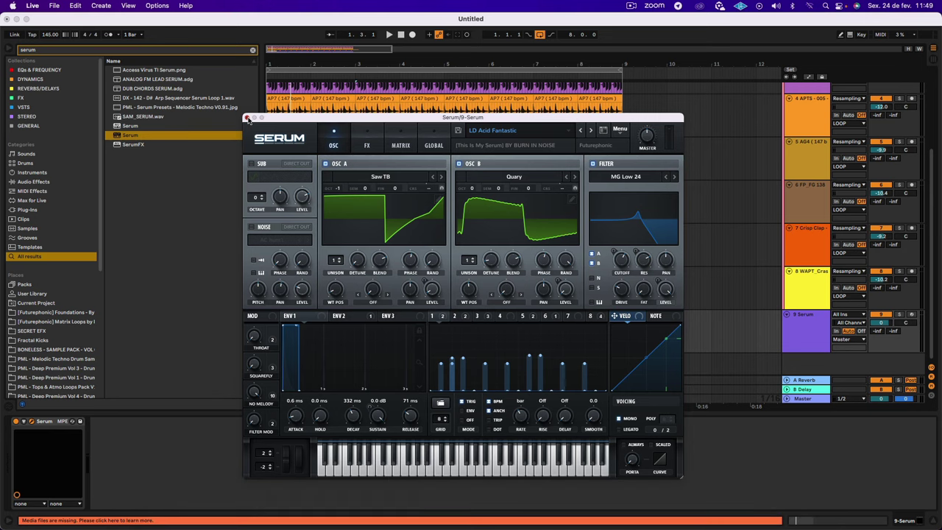
pyautogui.click(246, 119)
pyautogui.click(252, 50)
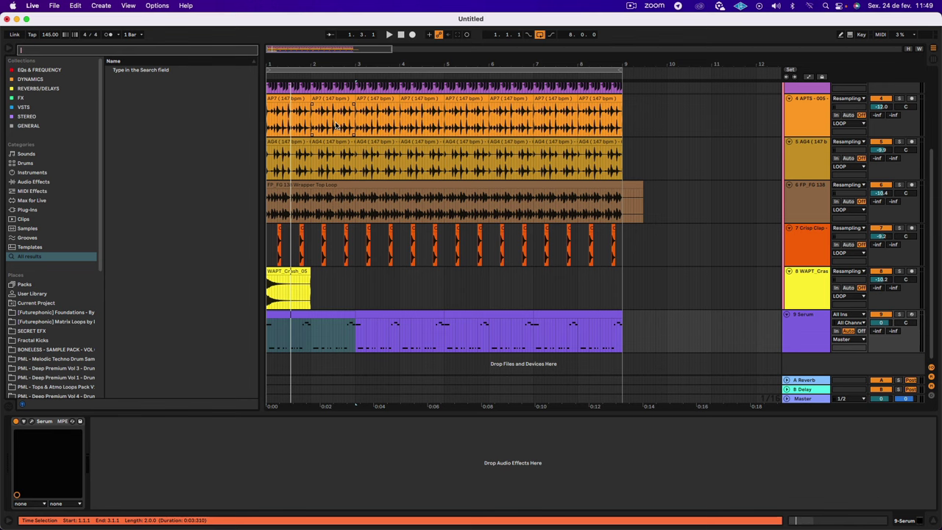
# Mute the Serum track and play the loop from the start to hear the backing.
pyautogui.click(822, 275)
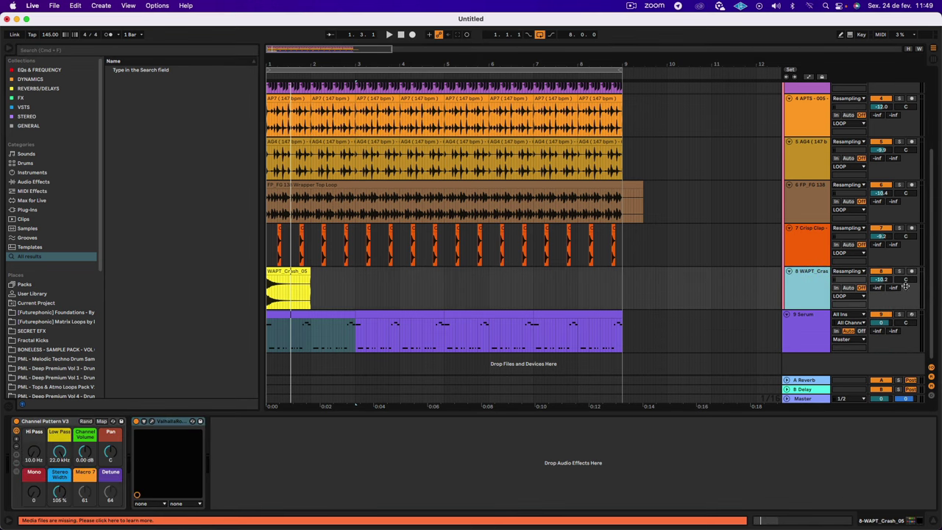
pyautogui.click(850, 324)
pyautogui.press('space')
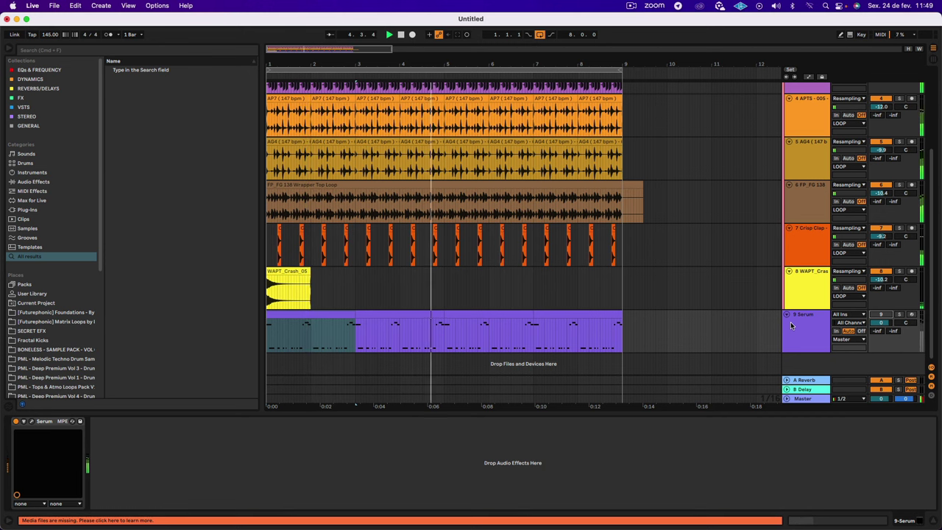
pyautogui.press('space')
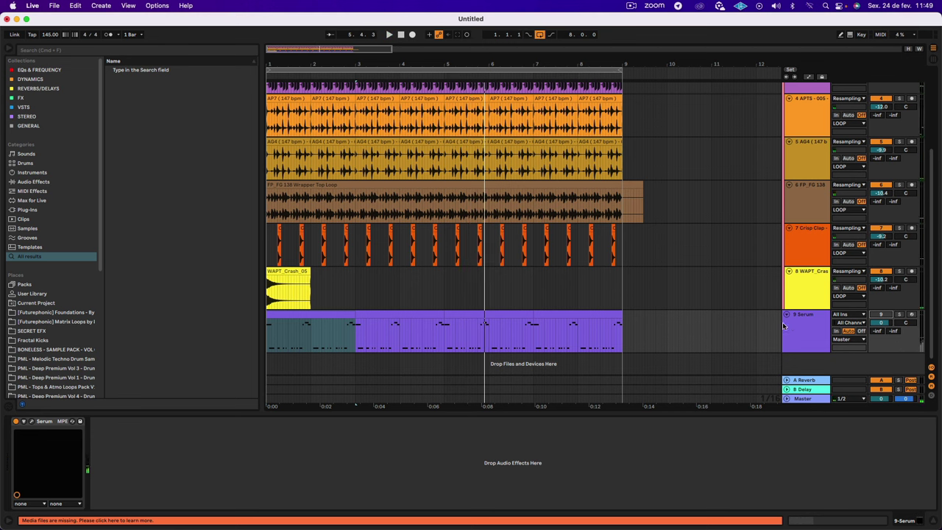
pyautogui.press('space')
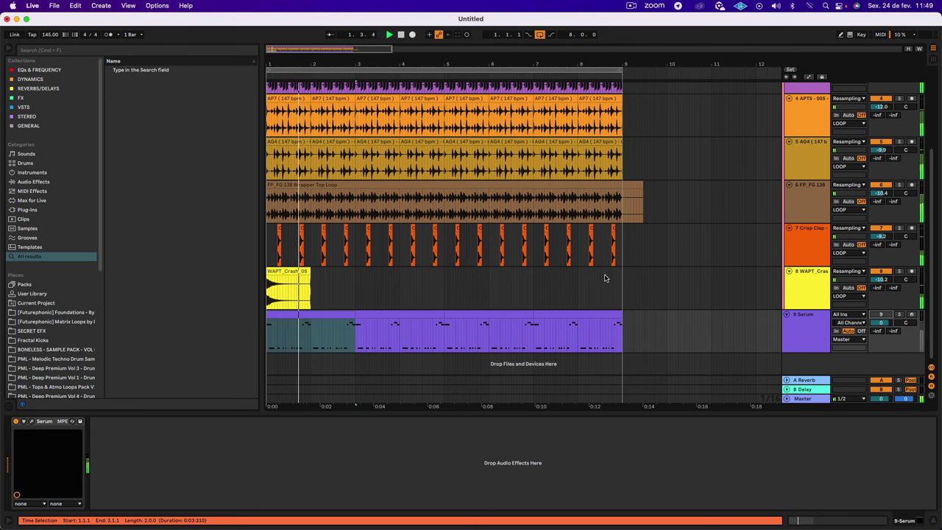
# Delete the Serum clips from bar 3 to bar 9 and open the notes of the remaining clip.
pyautogui.click(416, 314)
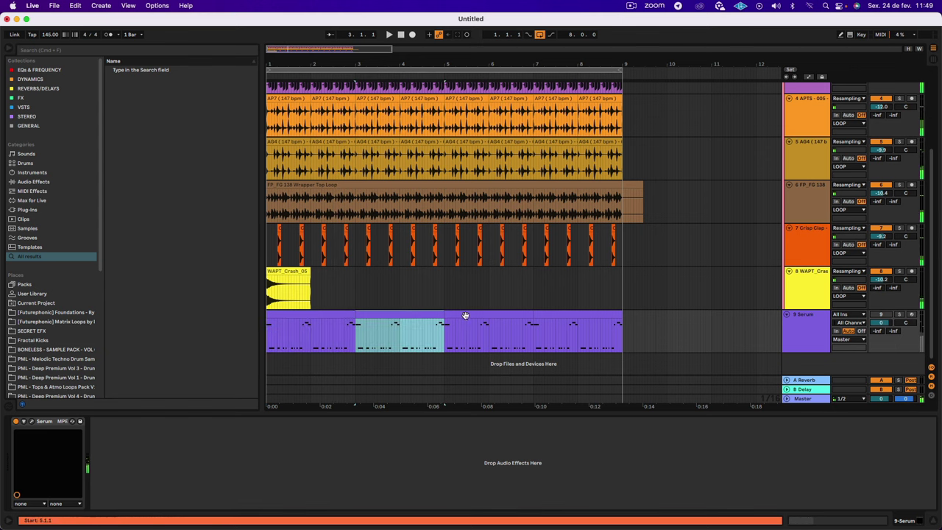
pyautogui.keyDown('shift'); pyautogui.click(469, 316); pyautogui.keyUp('shift')
pyautogui.keyDown('shift'); pyautogui.click(554, 315); pyautogui.keyUp('shift')
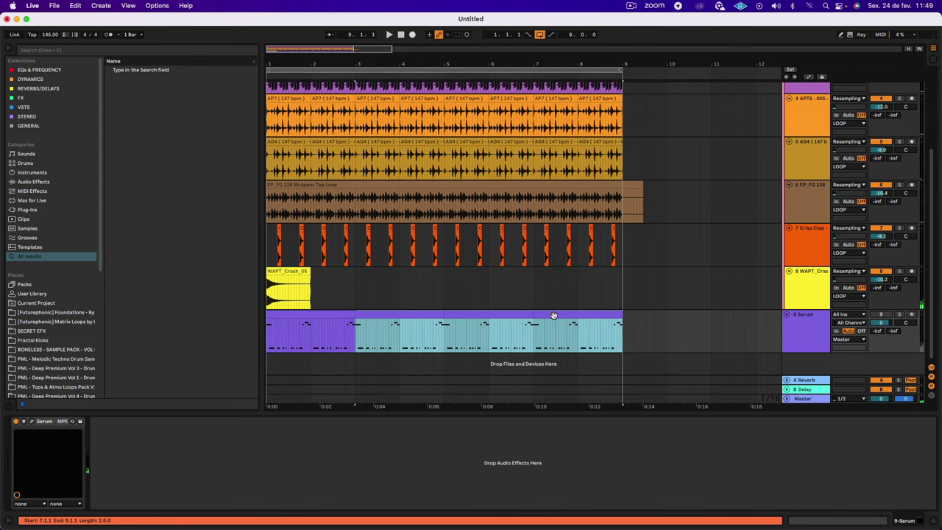
pyautogui.doubleClick(305, 315)
pyautogui.click(306, 317)
pyautogui.scroll(1, 307, 318)
pyautogui.scroll(-1, 307, 318)
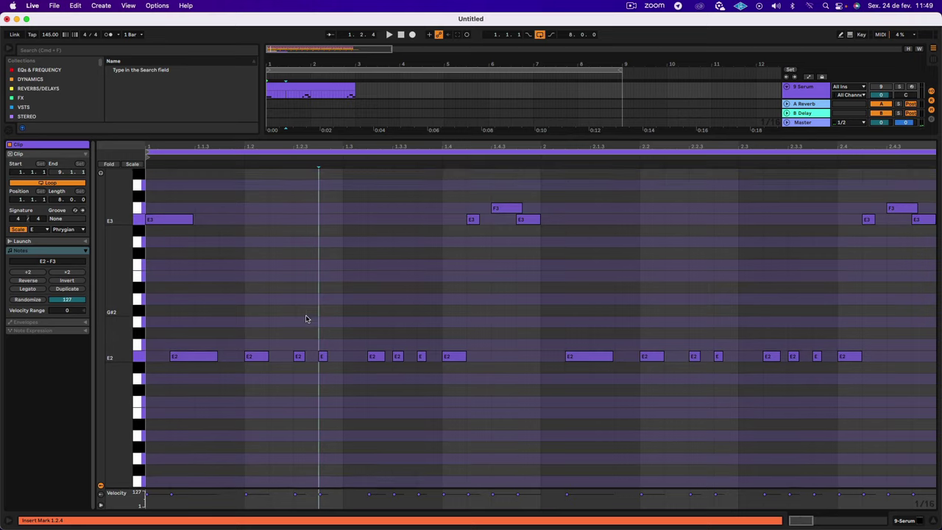
# Reset Serum to its Init preset, play the loop and close the plug-in window.
pyautogui.hotkey('shift', 'Tab')
pyautogui.click(33, 422)
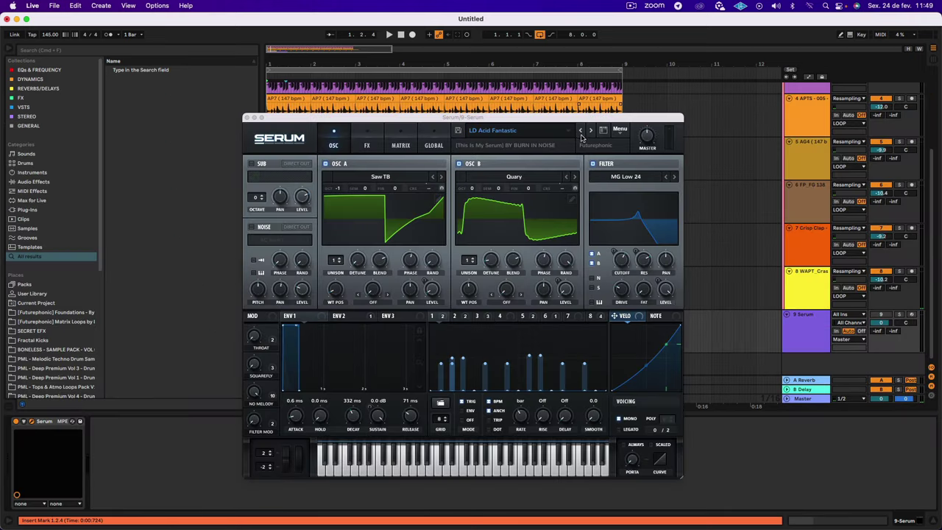
pyautogui.click(620, 131)
pyautogui.click(640, 193)
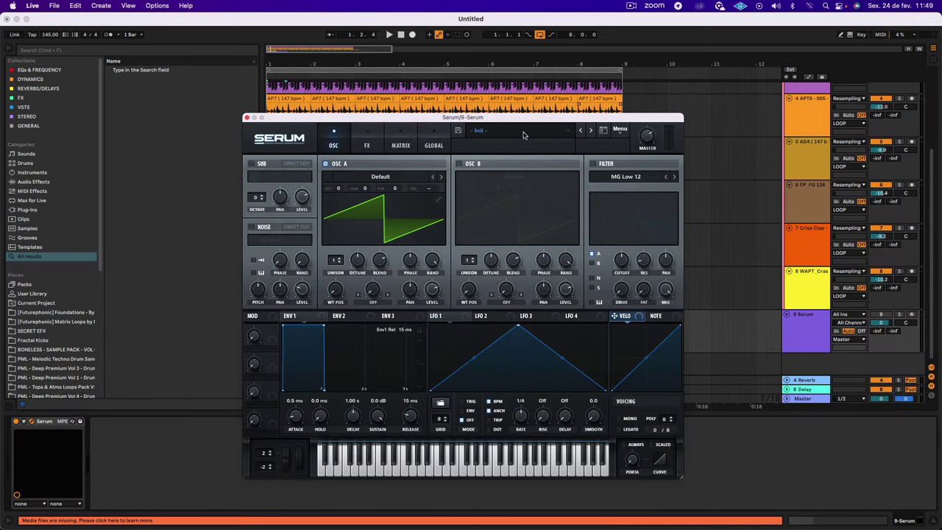
pyautogui.press('space')
pyautogui.click(247, 117)
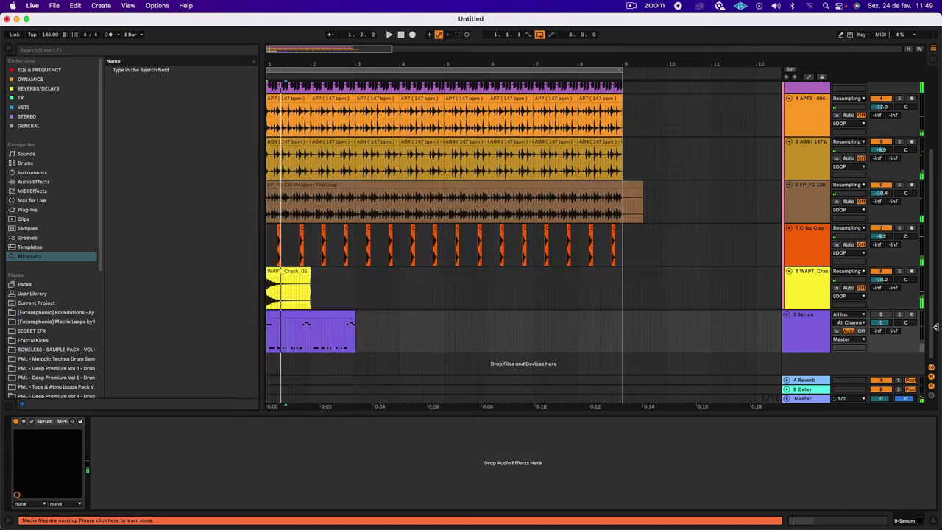
# Open the Serum clip and delete every note except the first E3.
pyautogui.doubleClick(336, 316)
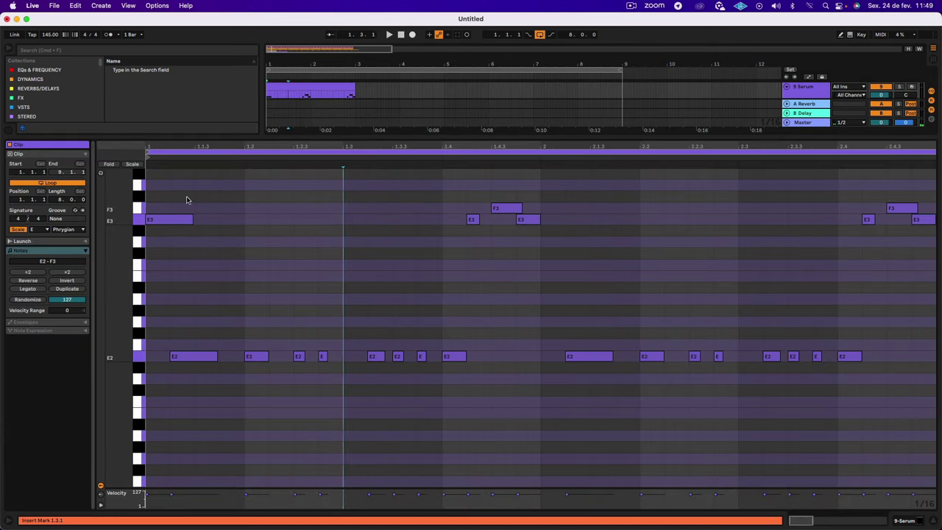
pyautogui.click(927, 394)
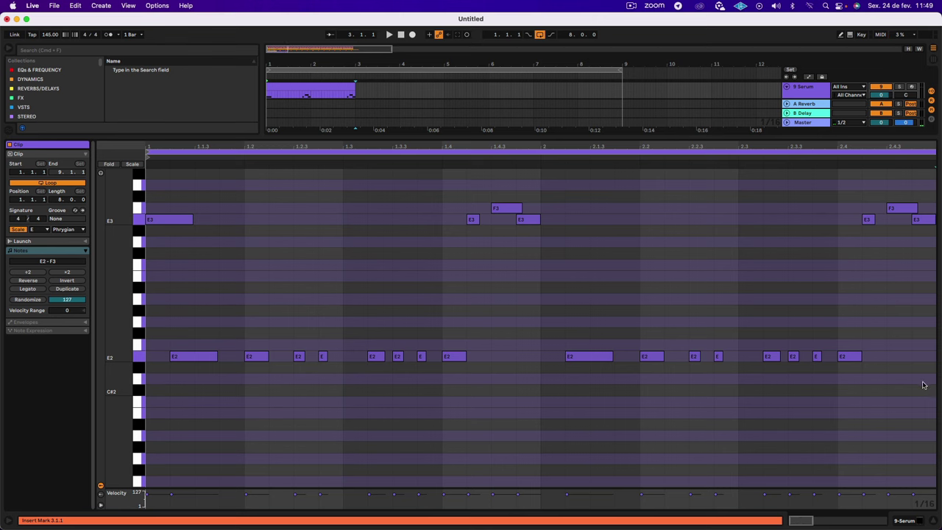
pyautogui.moveTo(925, 381)
pyautogui.mouseDown()
pyautogui.moveTo(216, 187)
pyautogui.moveTo(146, 182)
pyautogui.mouseUp()
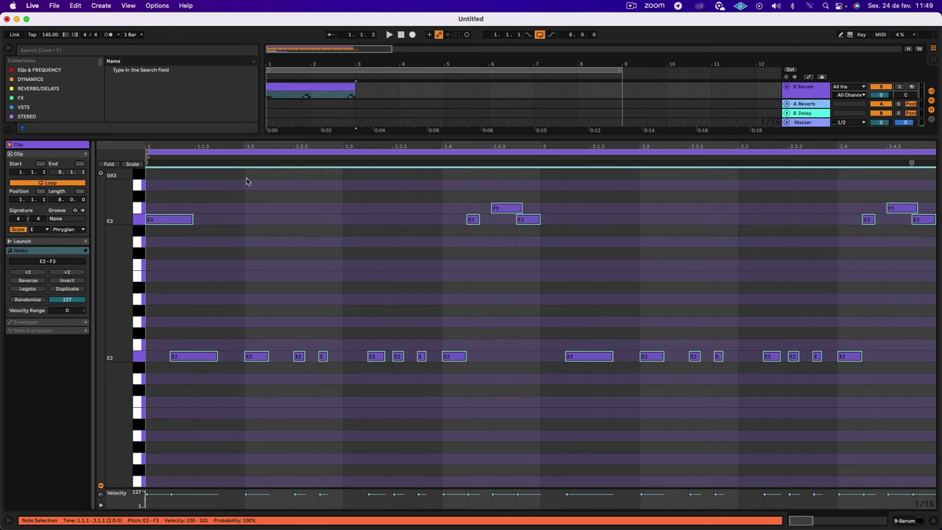
pyautogui.click(376, 288)
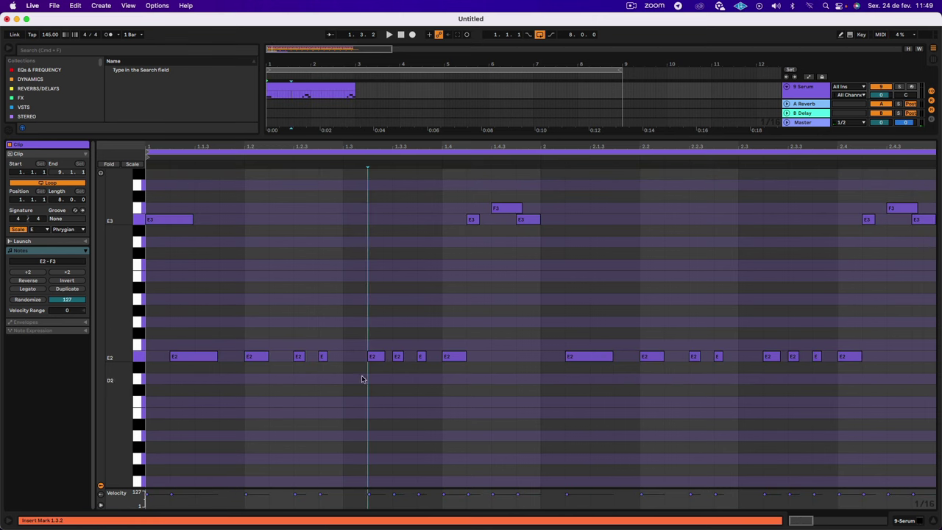
pyautogui.moveTo(207, 378)
pyautogui.mouseDown()
pyautogui.moveTo(221, 358)
pyautogui.moveTo(884, 185)
pyautogui.mouseUp()
pyautogui.press('Delete')
pyautogui.click(575, 282)
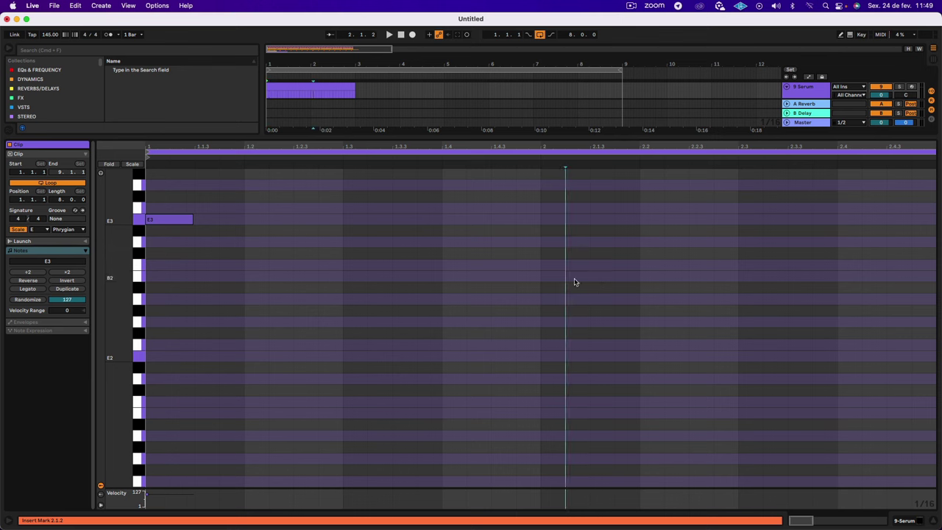
# Move the remaining note up to F3 and keep the clip's scale set to Phrygian.
pyautogui.moveTo(186, 219)
pyautogui.mouseDown()
pyautogui.moveTo(177, 309)
pyautogui.moveTo(188, 209)
pyautogui.mouseUp()
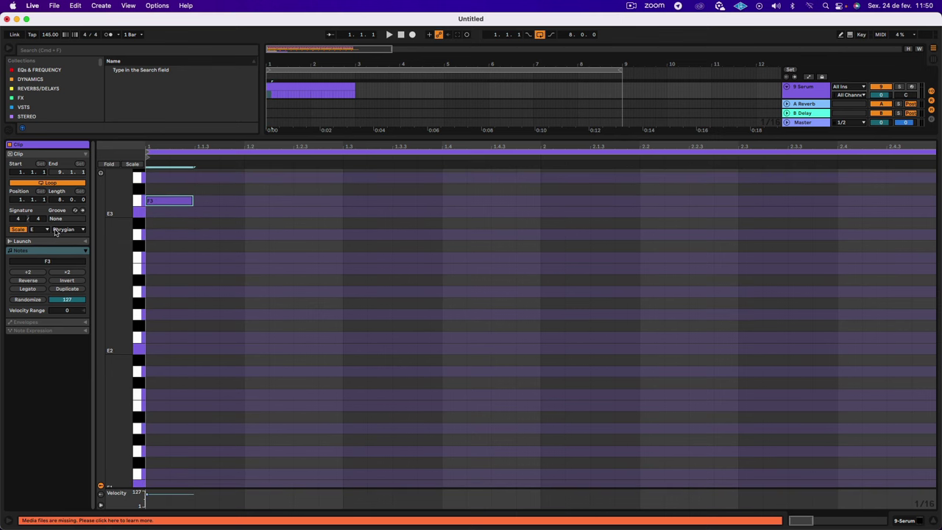
pyautogui.click(62, 229)
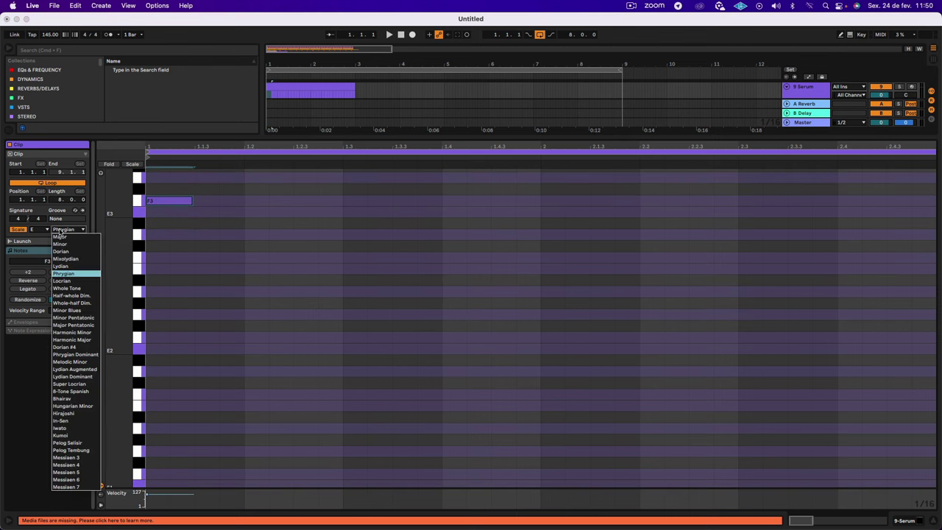
pyautogui.click(76, 274)
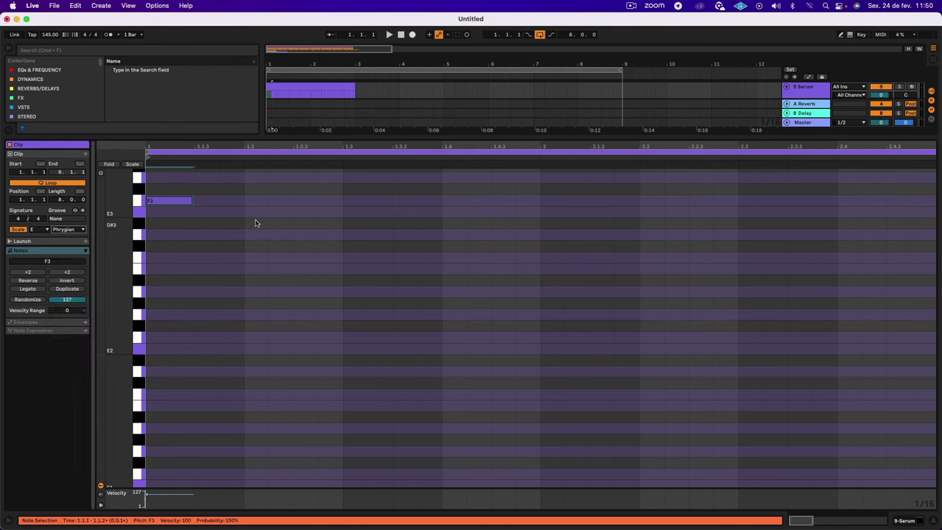
pyautogui.click(255, 223)
pyautogui.click(155, 200)
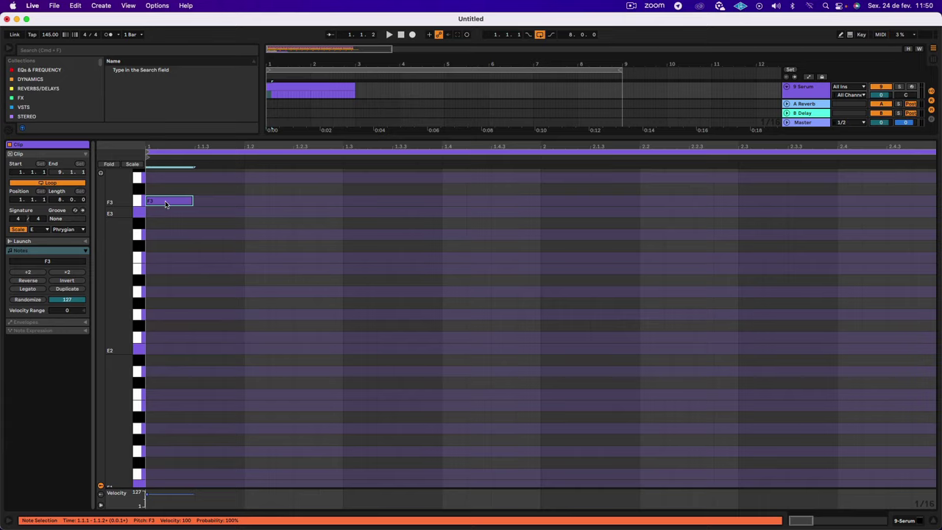
# Return to the arrangement, select the Serum clip and play the loop with the single F3 note.
pyautogui.hotkey('shift', 'Tab')
pyautogui.click(334, 324)
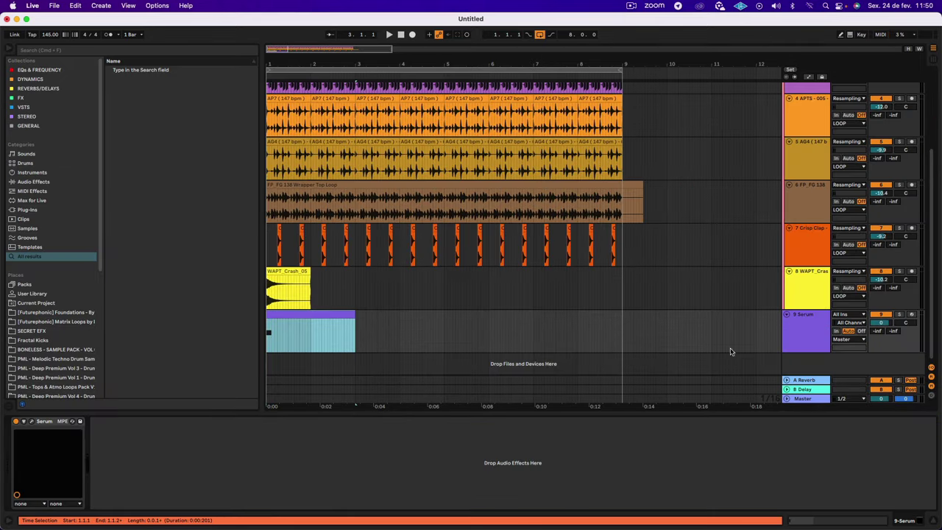
pyautogui.press('space')
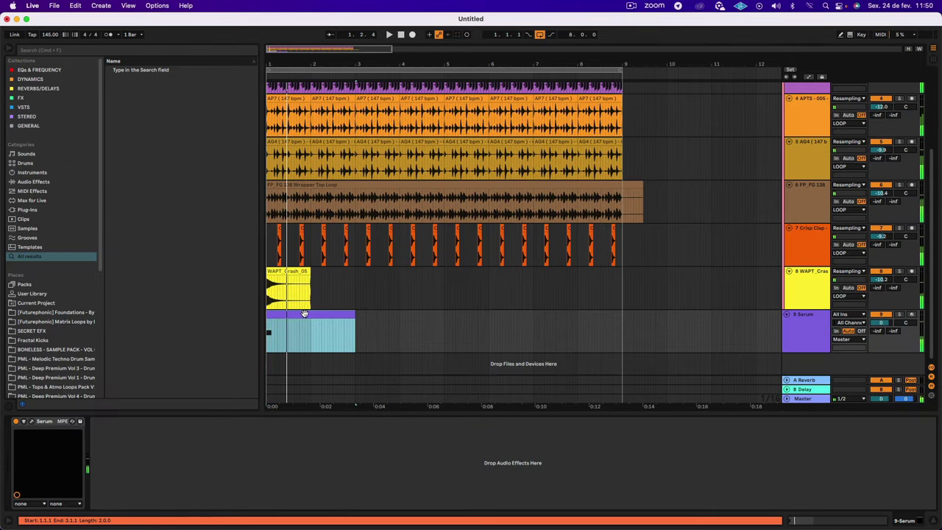
# Reopen the Serum clip and lower its note to E3 while the loop plays.
pyautogui.doubleClick(301, 313)
pyautogui.click(182, 203)
pyautogui.moveTo(177, 201)
pyautogui.mouseDown()
pyautogui.moveTo(181, 184)
pyautogui.moveTo(179, 219)
pyautogui.moveTo(178, 206)
pyautogui.mouseUp()
pyautogui.press('space')
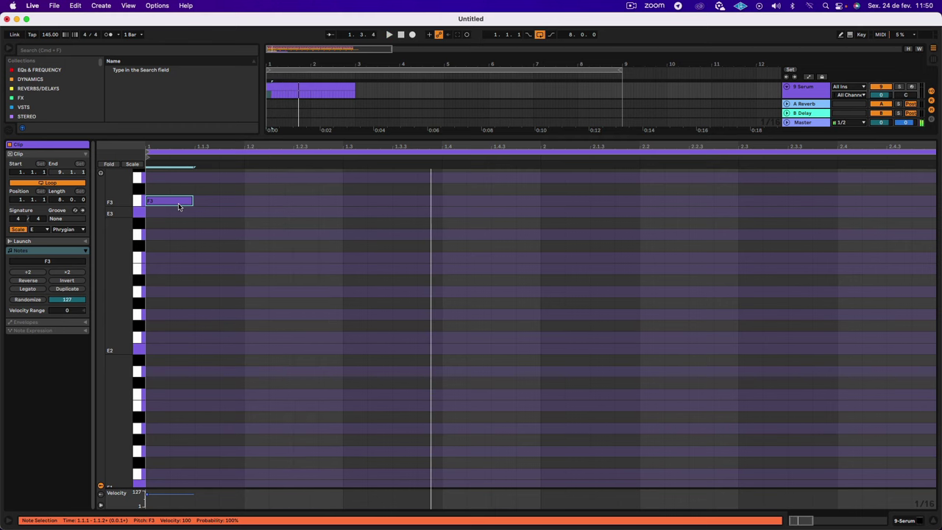
pyautogui.moveTo(178, 206); pyautogui.dragTo(179, 212)
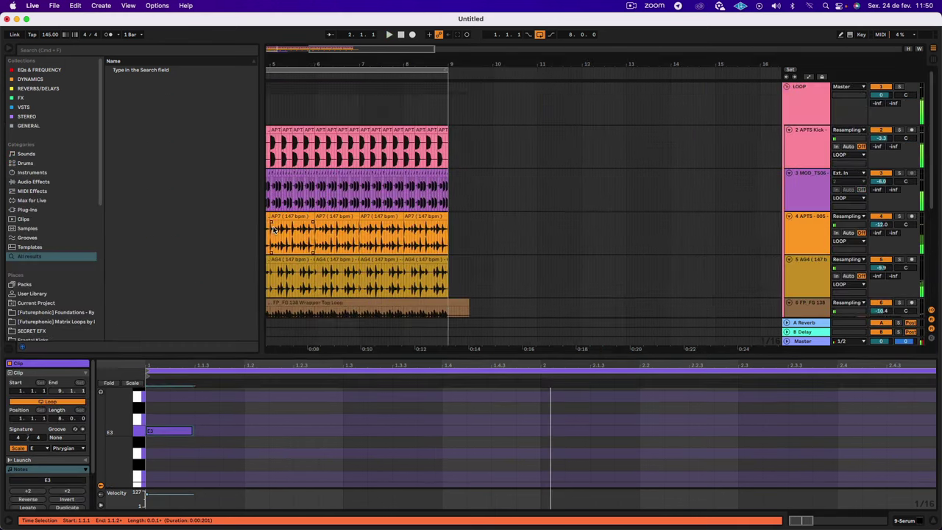
# Examine the psytrance bass clip on track 3 for its key while playing the loop.
pyautogui.hscroll(-5, 274, 229)
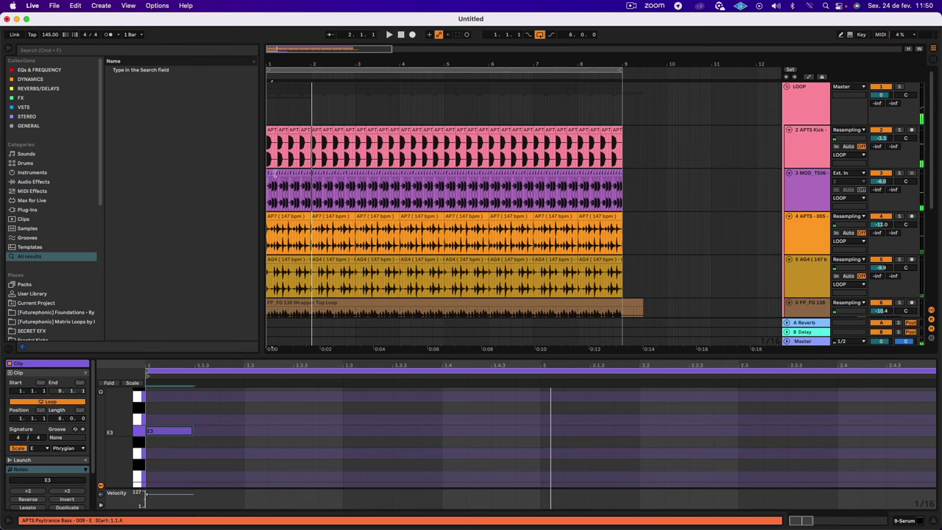
pyautogui.click(272, 184)
pyautogui.moveTo(302, 65); pyautogui.dragTo(302, 176)
pyautogui.click(439, 172)
pyautogui.moveTo(372, 64); pyautogui.dragTo(372, 15)
pyautogui.press('space')
pyautogui.scroll(-5, 294, 221)
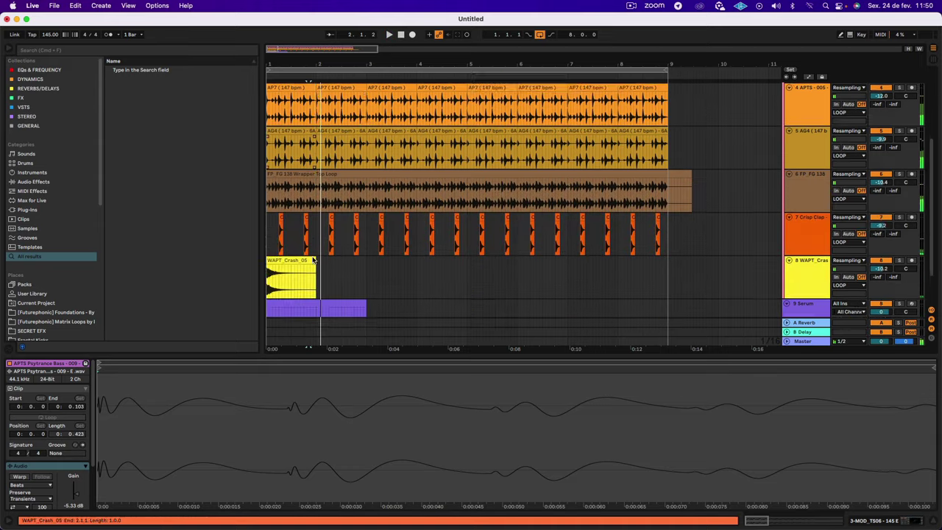
# Reopen the Serum clip's notes and enlarge the note editor.
pyautogui.click(284, 256)
pyautogui.press('space')
pyautogui.click(305, 368)
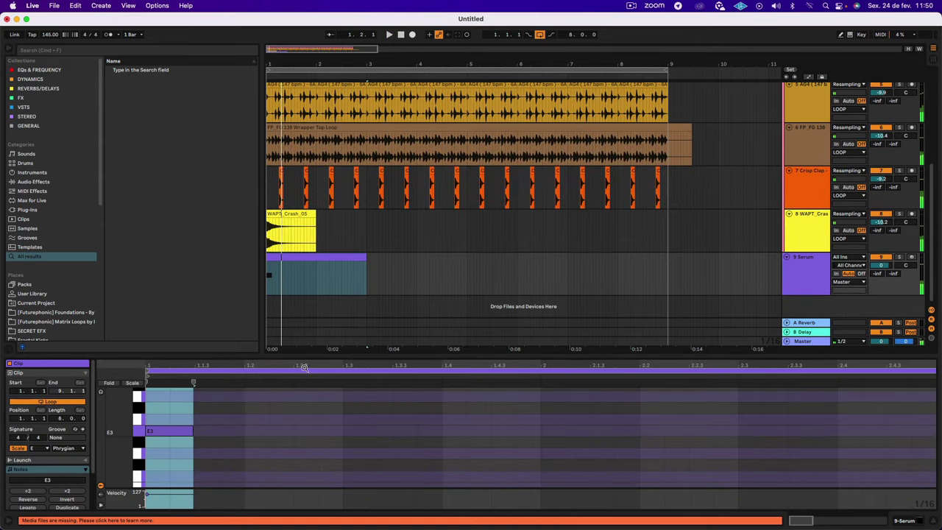
pyautogui.moveTo(307, 356); pyautogui.dragTo(305, 124)
pyautogui.click(212, 237)
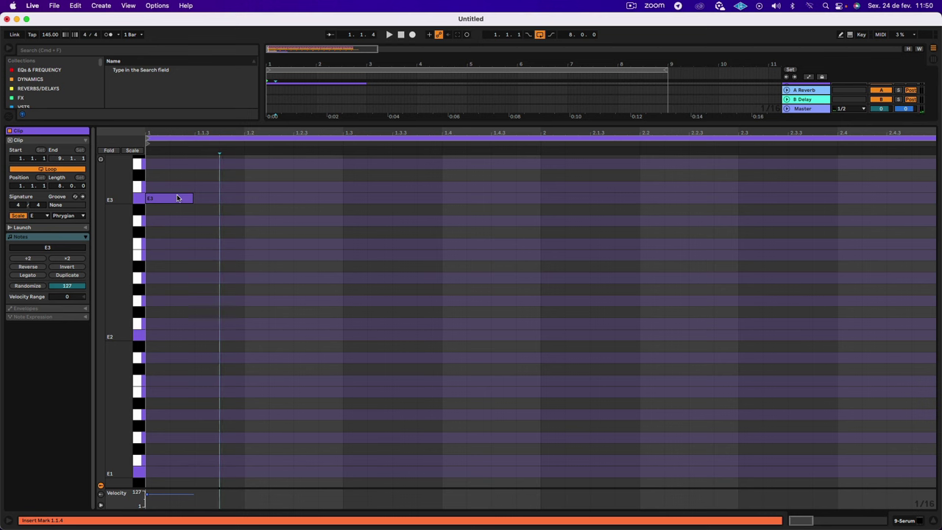
# Add an E2 note at 1.1.3, lengthen the E3 note to 1.1.4 so they overlap, and play the clip.
pyautogui.doubleClick(219, 297)
pyautogui.moveTo(218, 297); pyautogui.dragTo(217, 343)
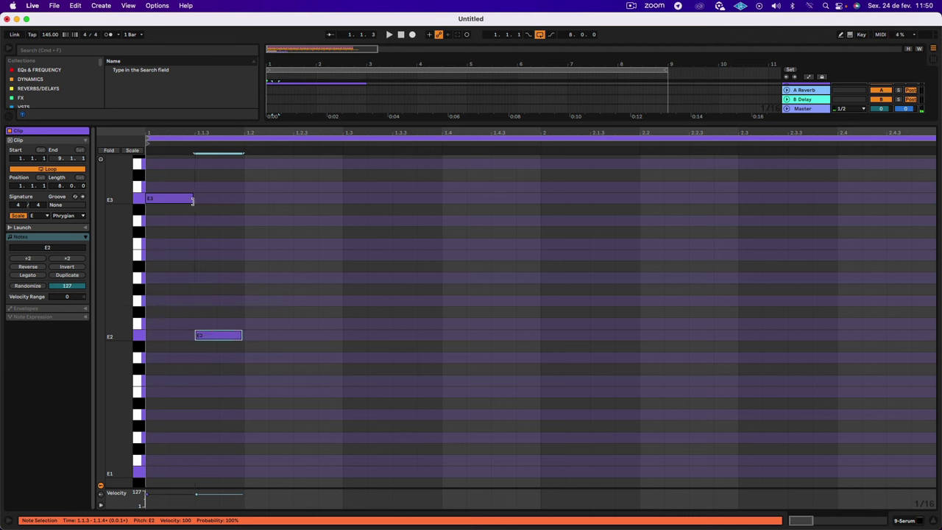
pyautogui.moveTo(193, 200); pyautogui.dragTo(215, 200)
pyautogui.press('space')
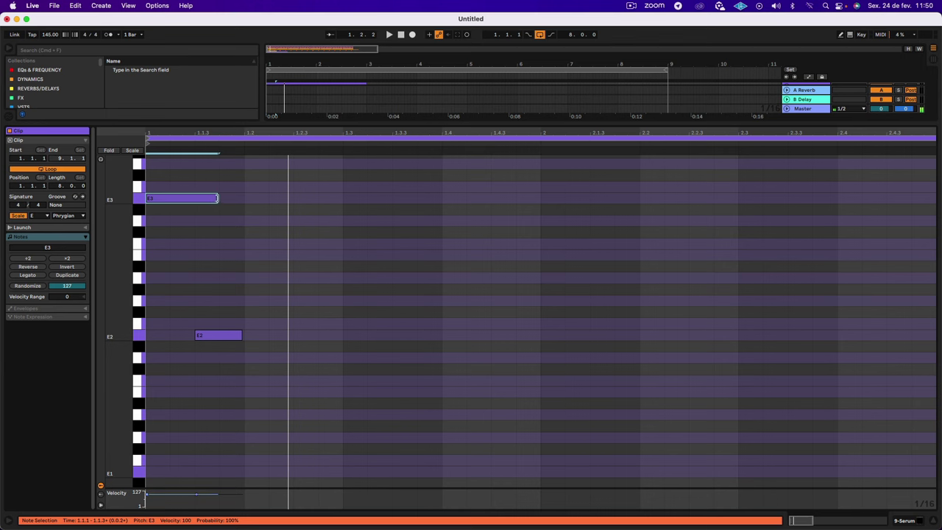
# Reduce the E3 note's overlap with the E2 note and switch Serum's voicing to Mono with Legato.
pyautogui.moveTo(217, 199); pyautogui.dragTo(207, 204)
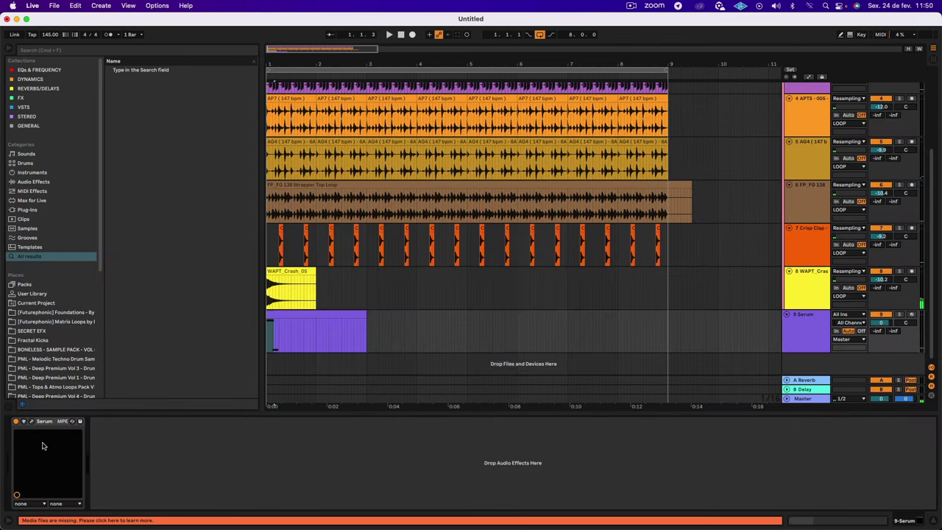
pyautogui.click(31, 421)
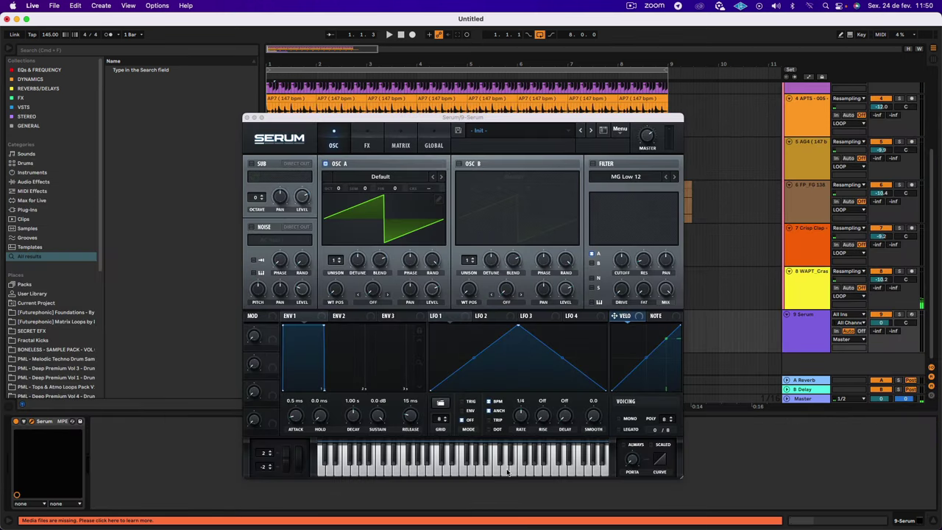
pyautogui.click(618, 418)
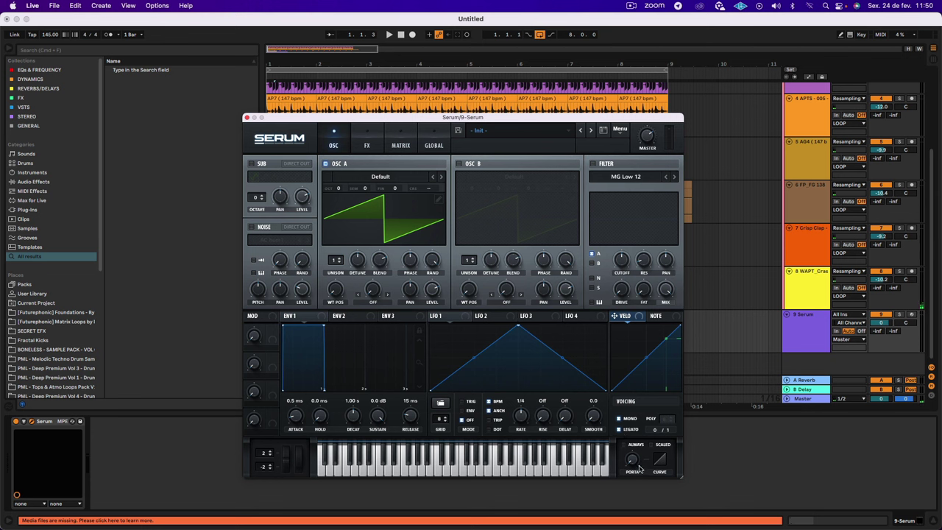
# Raise Serum's portamento time to about 24 ms and fine-tune the glide while playing the loop.
pyautogui.moveTo(630, 465); pyautogui.dragTo(634, 433)
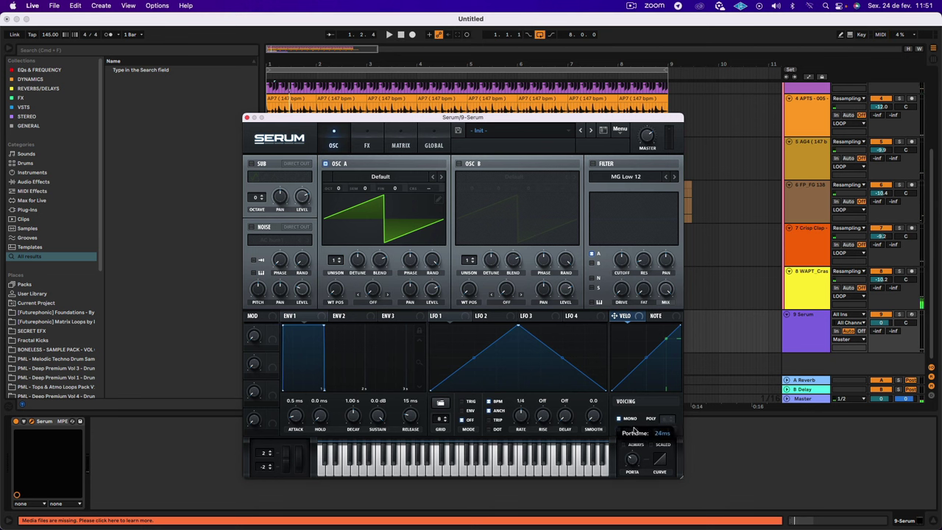
pyautogui.press('space')
pyautogui.press('space')
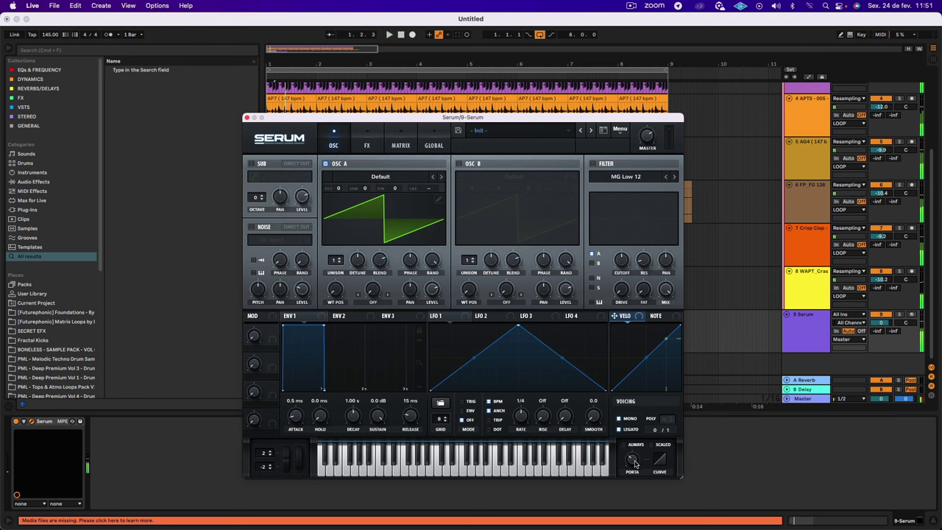
pyautogui.moveTo(634, 457); pyautogui.dragTo(635, 445)
pyautogui.press('space')
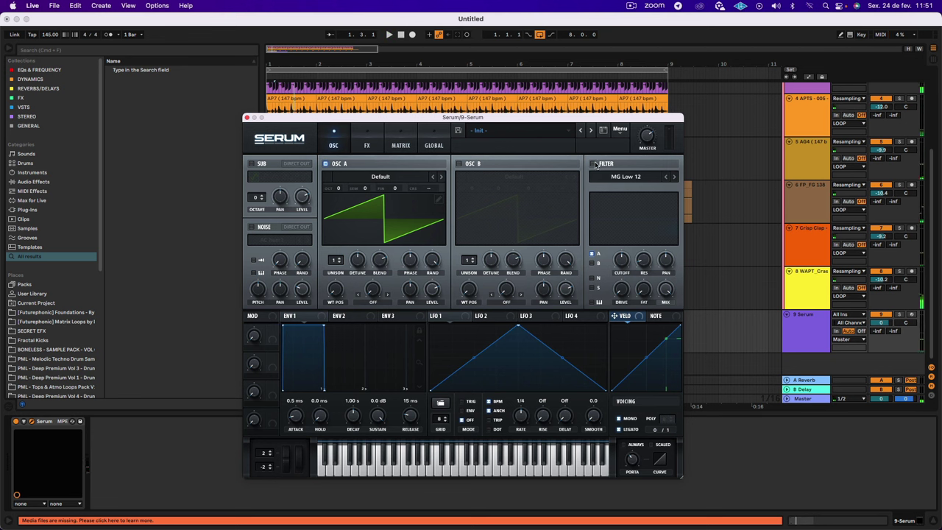
# Enable Serum's MG Low 12 filter, adjust its cutoff, and set the filter drive to about 29%.
pyautogui.click(595, 165)
pyautogui.moveTo(630, 262); pyautogui.dragTo(626, 254)
pyautogui.moveTo(624, 290); pyautogui.dragTo(625, 258)
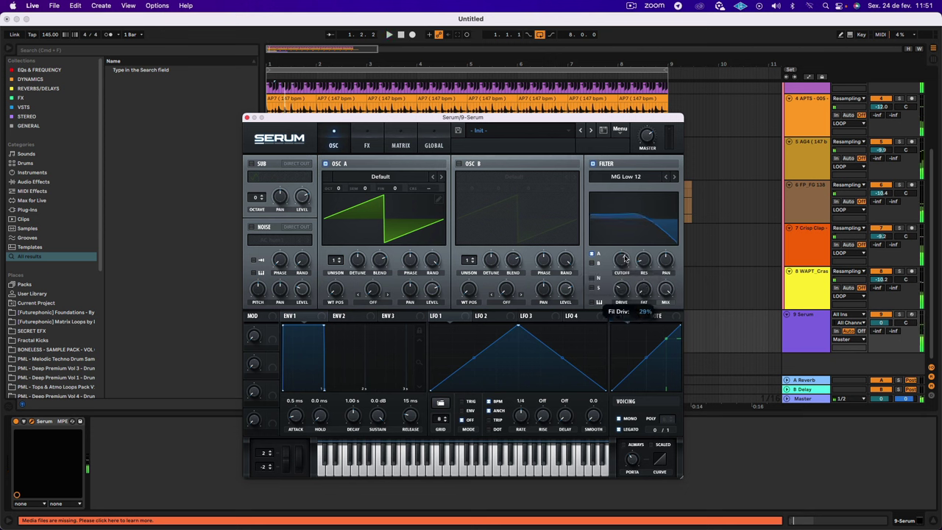
# Lower Osc A by one octave and raise the filter resonance during playback, and close Serum.
pyautogui.press('space')
pyautogui.moveTo(334, 189); pyautogui.dragTo(345, 210)
pyautogui.moveTo(624, 265); pyautogui.dragTo(643, 254)
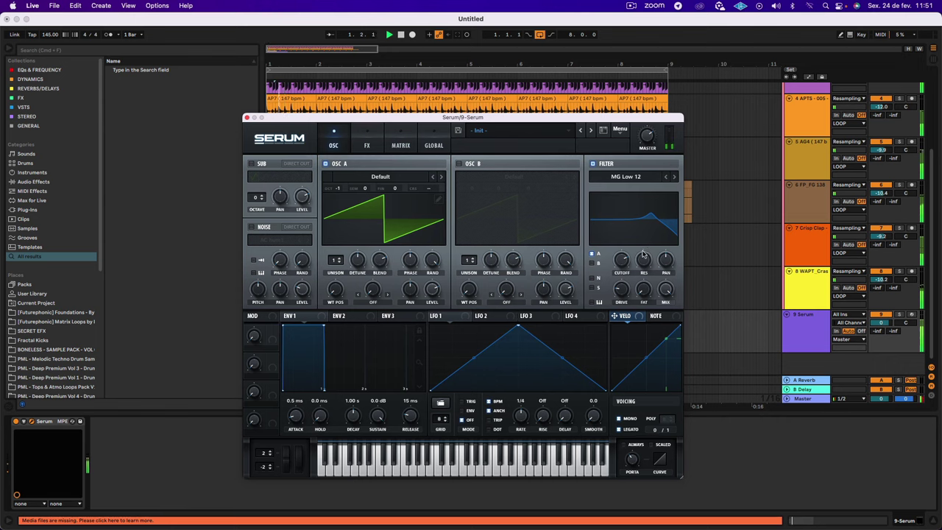
pyautogui.click(247, 118)
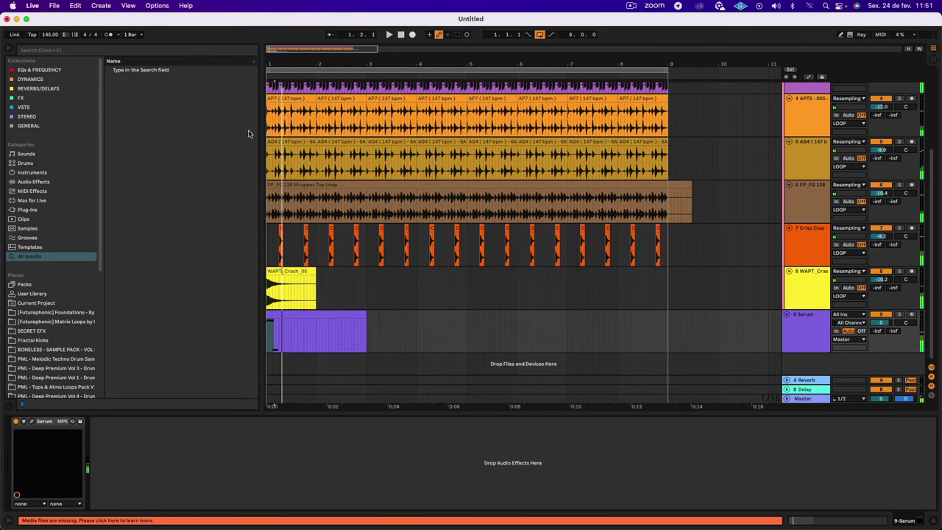
# In the Serum clip, shorten the E2 note at 1.1.3 and add an E2 at 1.2.1 and a short one at 1.2.3.
pyautogui.doubleClick(326, 318)
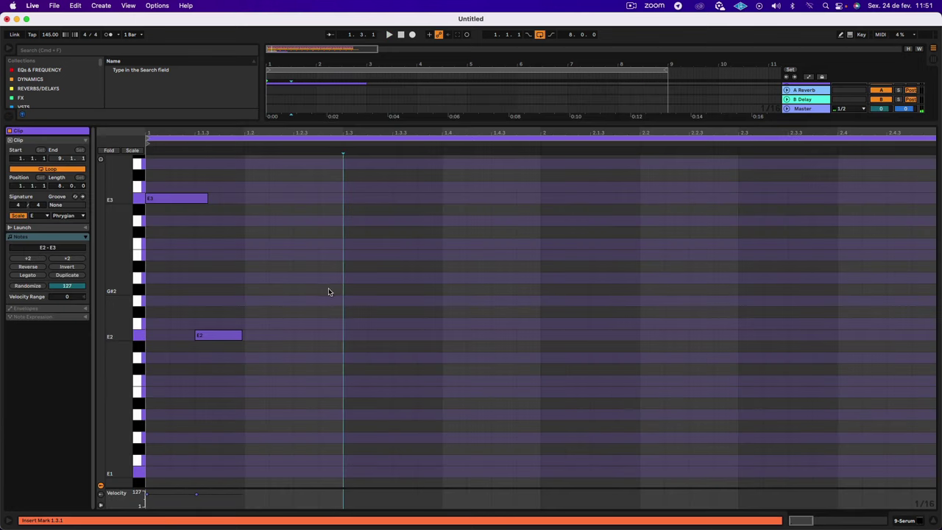
pyautogui.doubleClick(263, 336)
pyautogui.moveTo(258, 339); pyautogui.dragTo(233, 339)
pyautogui.press('space')
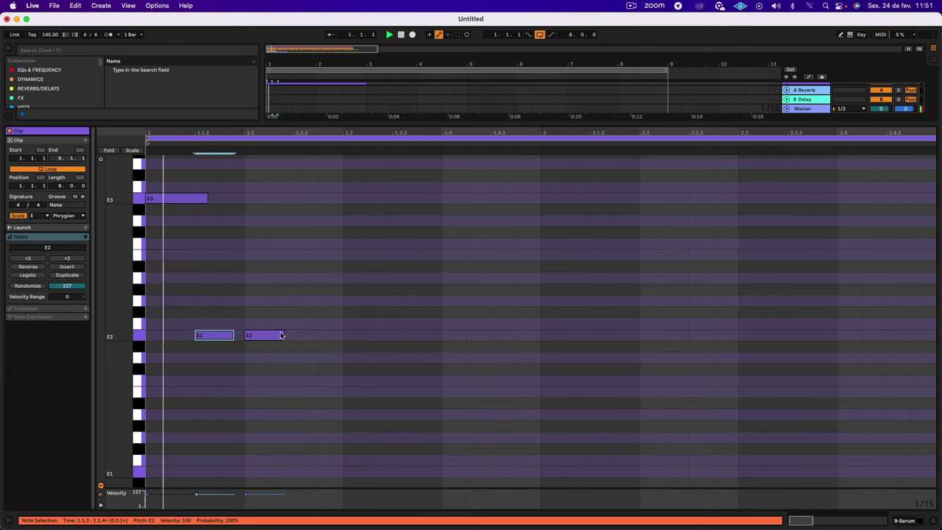
pyautogui.doubleClick(306, 336)
pyautogui.moveTo(315, 335); pyautogui.dragTo(301, 337)
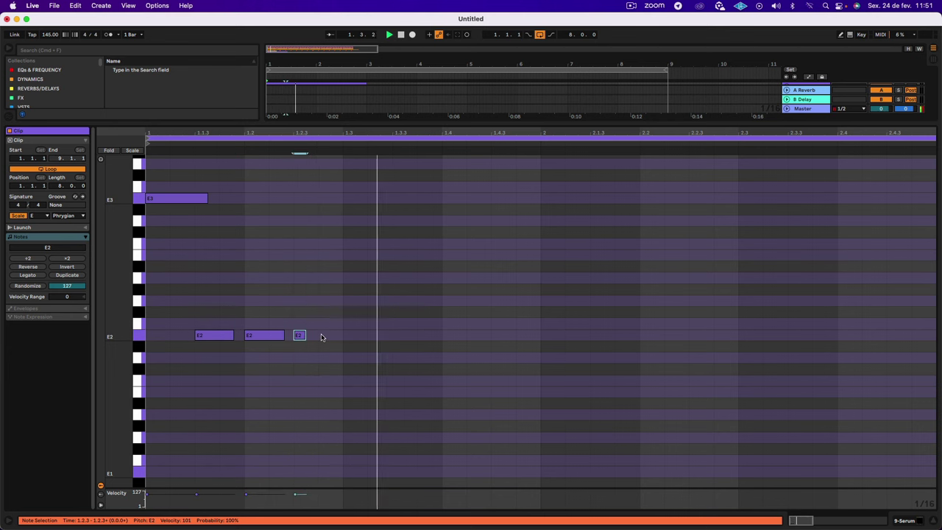
# Add a long E2 note at 1.2.4 and short E2 notes at 1.3.2, 1.3.3 and 1.3.4, and play the pattern.
pyautogui.doubleClick(324, 336)
pyautogui.moveTo(342, 336); pyautogui.dragTo(367, 336)
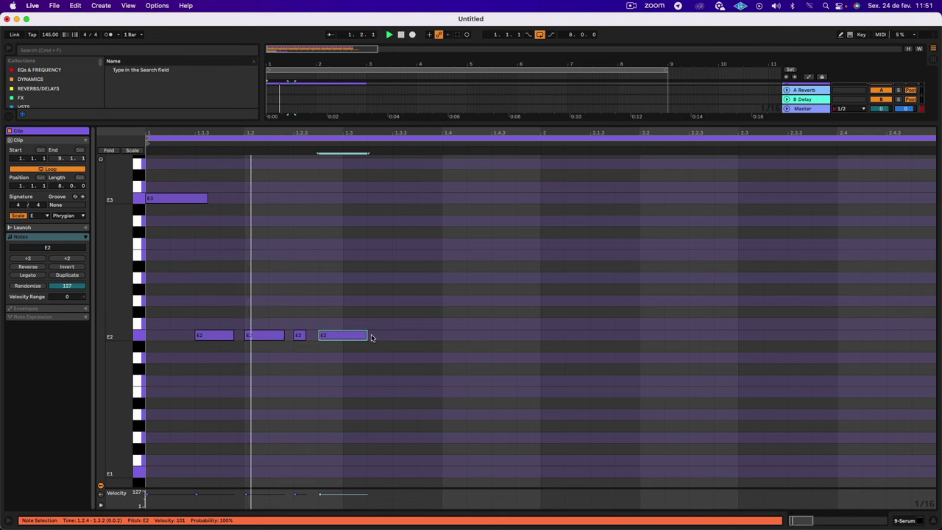
pyautogui.moveTo(366, 338); pyautogui.dragTo(429, 343)
pyautogui.doubleClick(377, 338)
pyautogui.doubleClick(396, 337)
pyautogui.doubleClick(430, 338)
pyautogui.press('space')
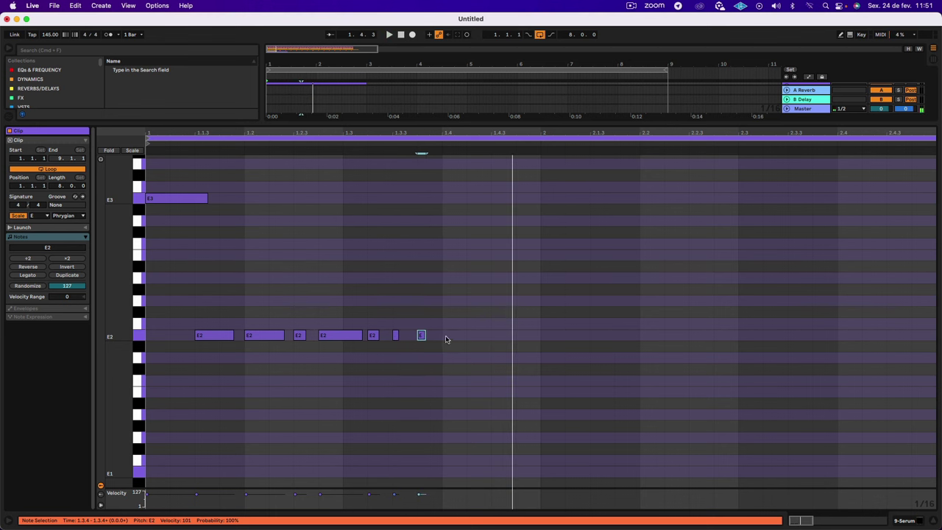
# Complete the first bar with E2 notes at 1.4.1 and 1.4.2, E3 at 1.4.3 and F3 at 1.4.4.
pyautogui.doubleClick(445, 336)
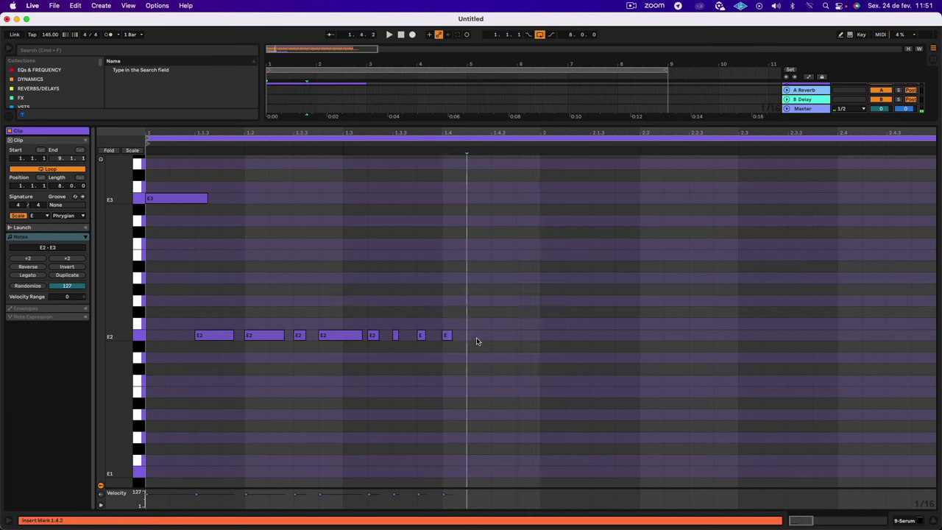
pyautogui.doubleClick(477, 336)
pyautogui.press('space')
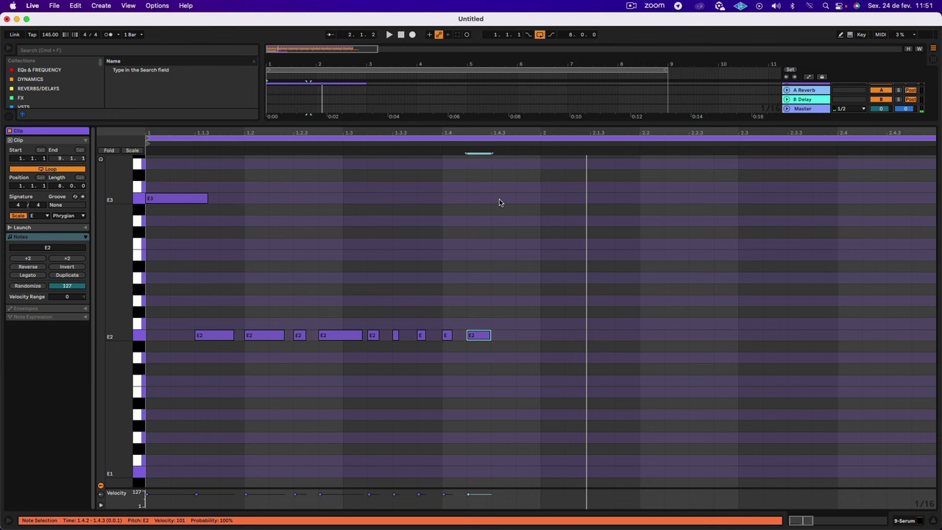
pyautogui.scroll(1, 500, 200)
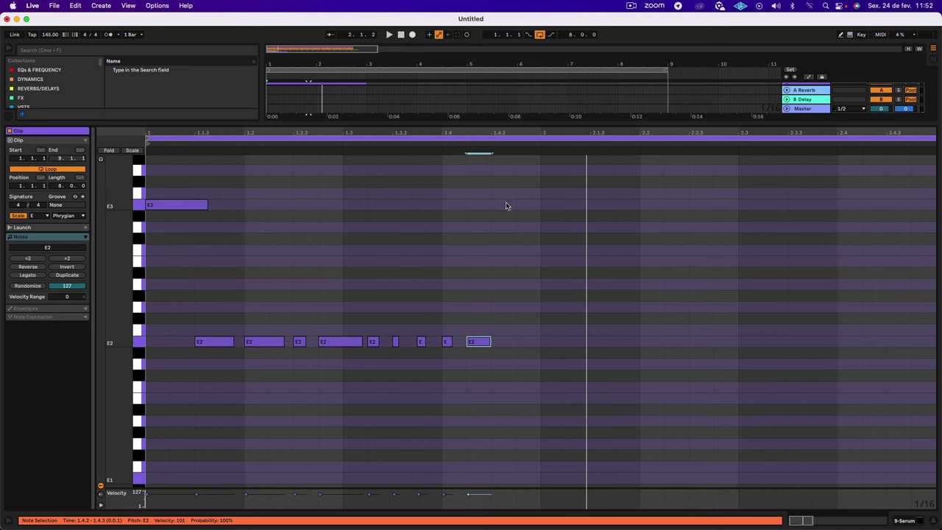
pyautogui.doubleClick(505, 205)
pyautogui.doubleClick(526, 194)
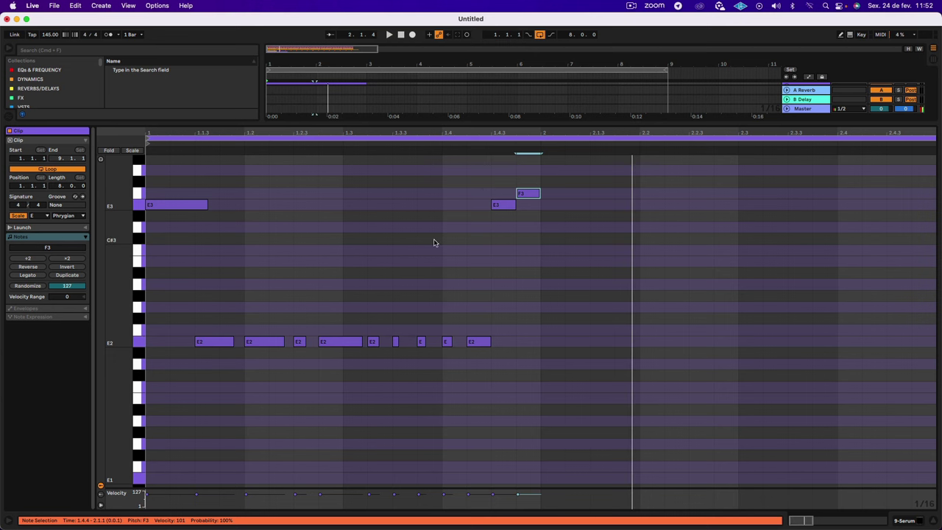
pyautogui.press('space')
# Slightly lengthen the E3 at 1.4.3, the E2 notes at 1.3.4 and 1.4.1, and the F3 at 1.4.4 while auditioning.
pyautogui.click(530, 330)
pyautogui.click(515, 206)
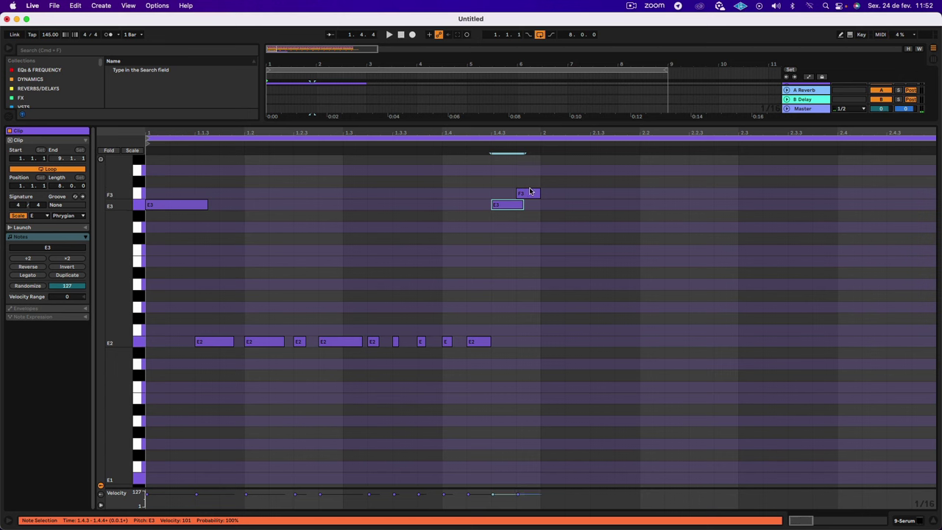
pyautogui.press('space')
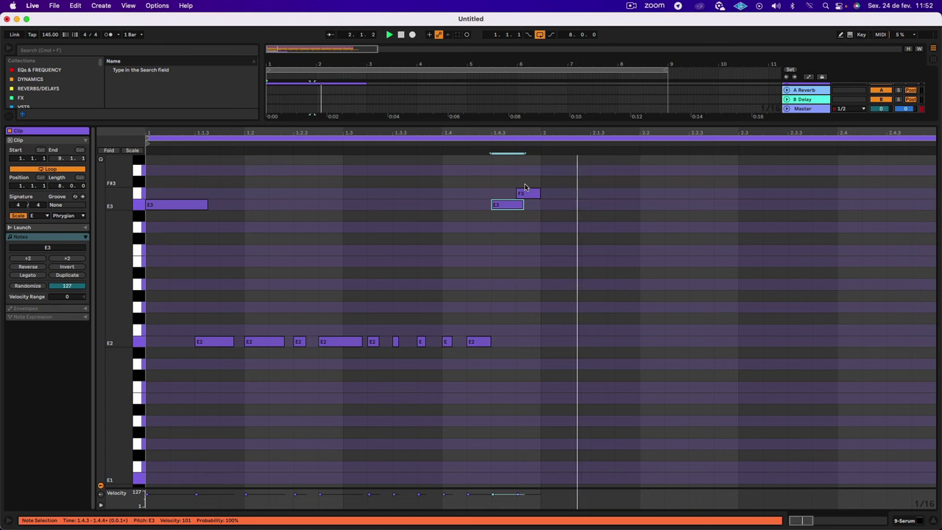
pyautogui.click(451, 341)
pyautogui.press('space')
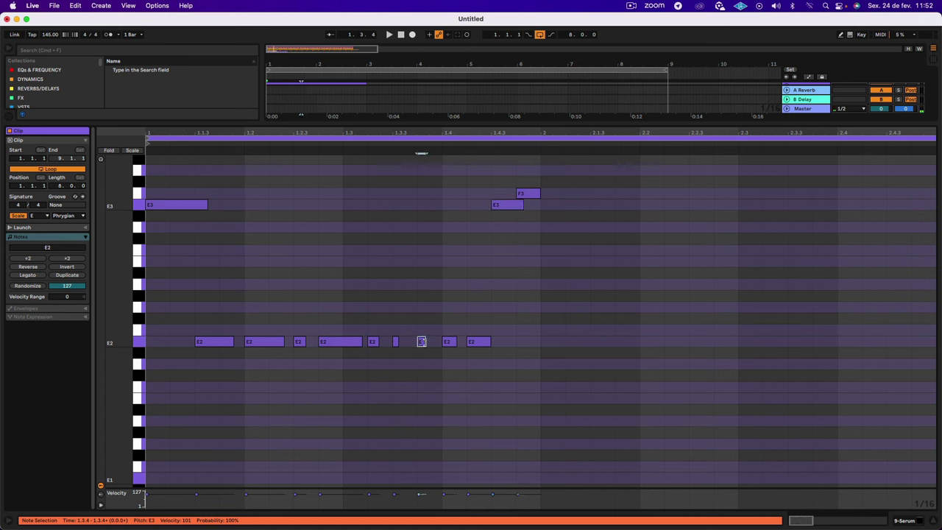
pyautogui.click(537, 194)
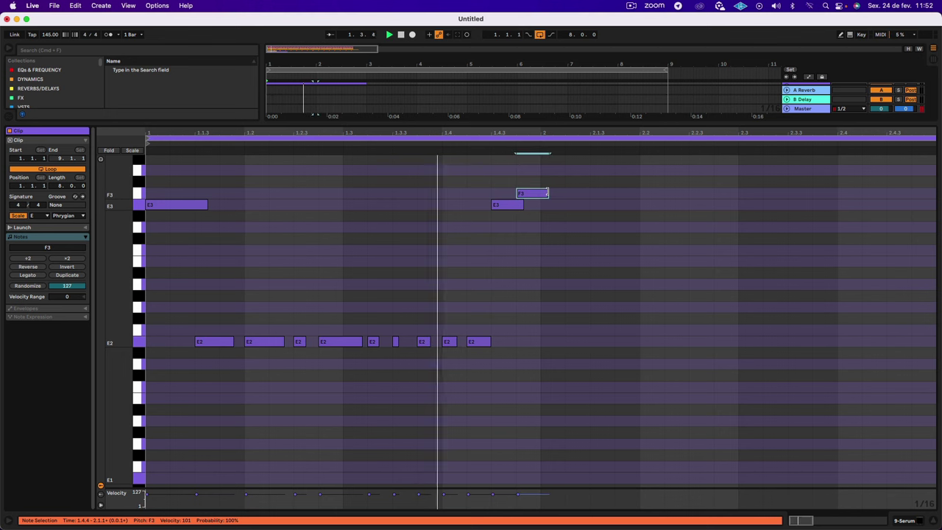
pyautogui.press('space')
# Copy the first bar's whole note pattern to bar 2 at the same pitches and play it back.
pyautogui.moveTo(548, 346); pyautogui.dragTo(557, 215)
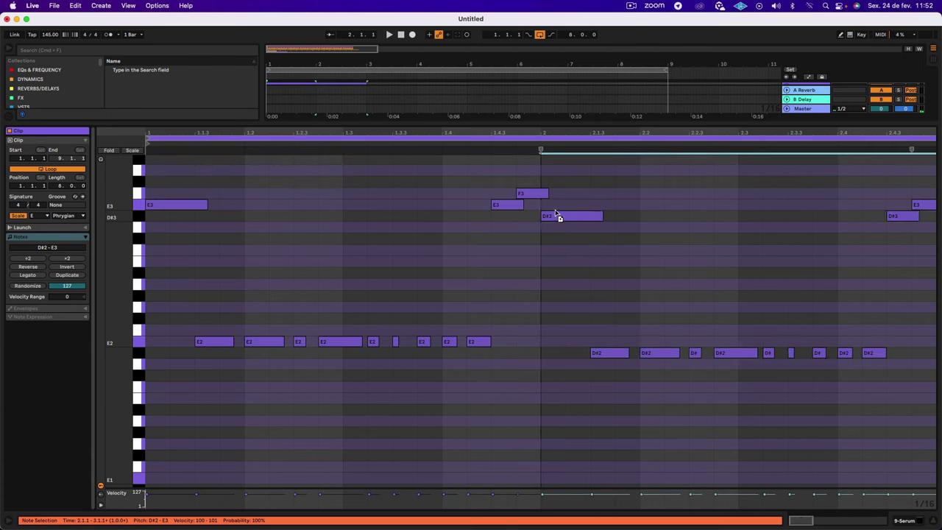
pyautogui.press('space')
pyautogui.hscroll(6, 668, 258)
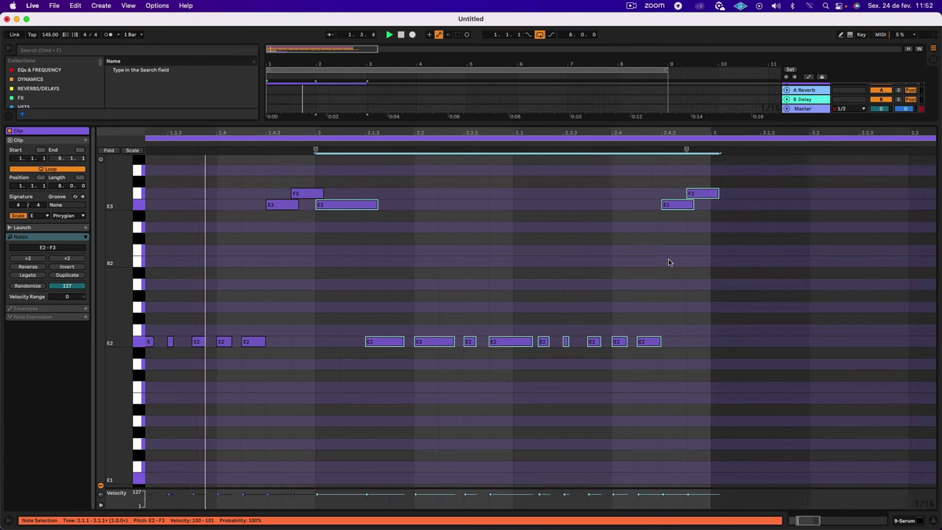
pyautogui.hscroll(-6, 668, 262)
pyautogui.hscroll(4, 670, 262)
pyautogui.hscroll(-4, 670, 262)
pyautogui.press('space')
# Duplicate the two-bar Serum clip three times to fill eight bars and consolidate the clips into one.
pyautogui.moveTo(339, 126); pyautogui.dragTo(347, 353)
pyautogui.click(334, 252)
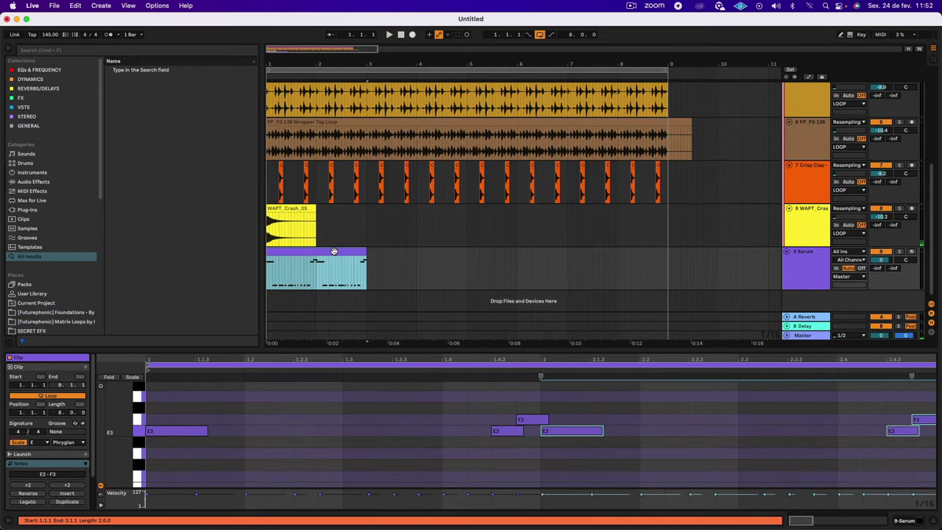
pyautogui.press('super+d')
pyautogui.press('super+d')
pyautogui.press('super+d')
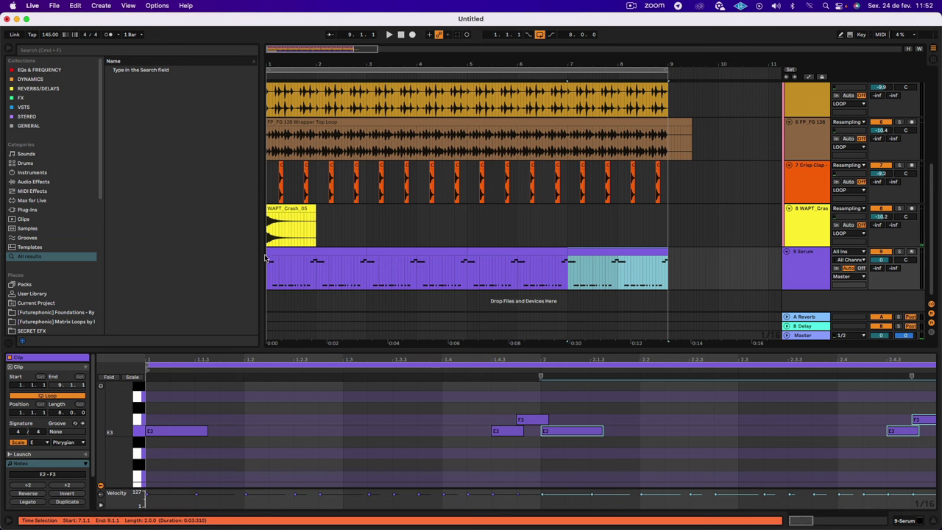
pyautogui.keyDown('shift'); pyautogui.click(349, 253); pyautogui.keyUp('shift')
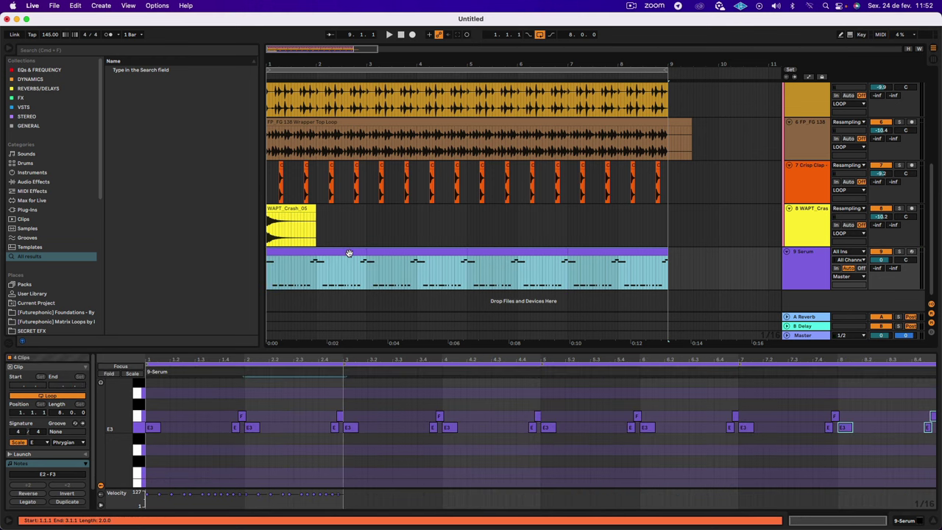
pyautogui.press('super+j')
# Open the consolidated Serum clip's notes, enlarge the note editor, and play the clip up to the end of bar 4.
pyautogui.doubleClick(349, 253)
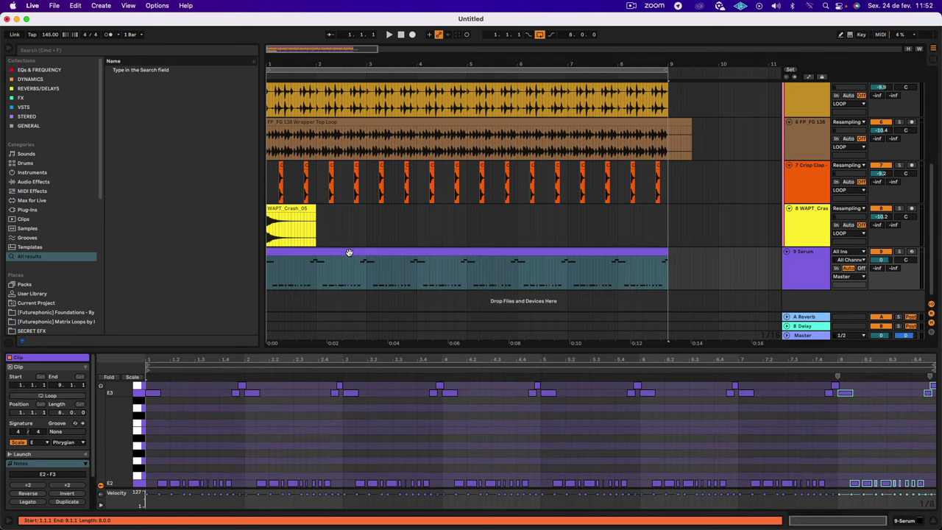
pyautogui.click(807, 261)
pyautogui.doubleClick(513, 252)
pyautogui.moveTo(523, 351); pyautogui.dragTo(508, 134)
pyautogui.press('space')
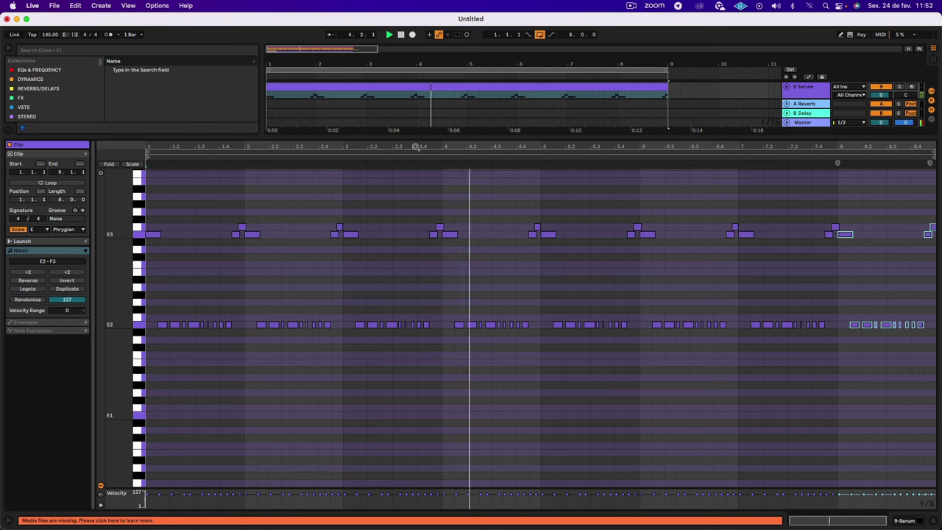
pyautogui.press('space')
# At the end of bar 4, place F3 at 4.4.3 and G3 at 4.4.4 instead of E3 and F3, and audition.
pyautogui.moveTo(535, 148); pyautogui.dragTo(534, 183)
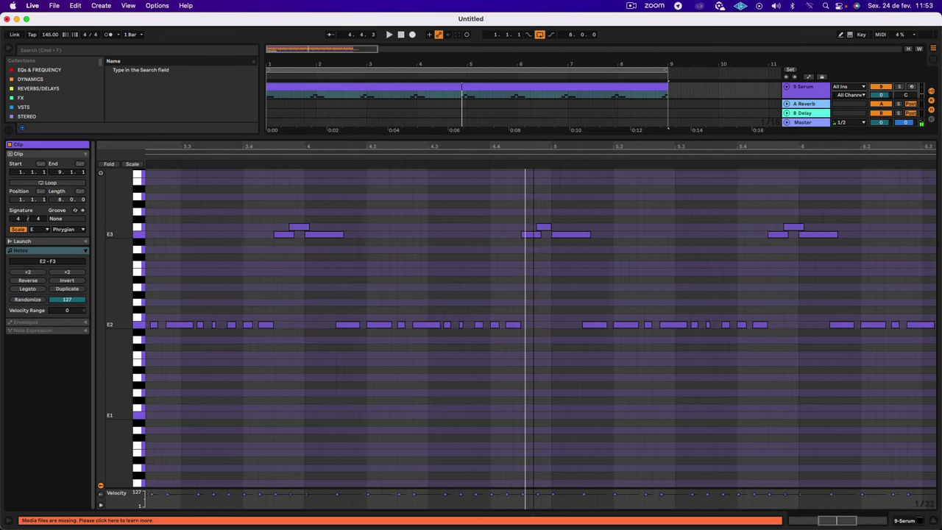
pyautogui.click(543, 228)
pyautogui.moveTo(535, 237); pyautogui.dragTo(537, 229)
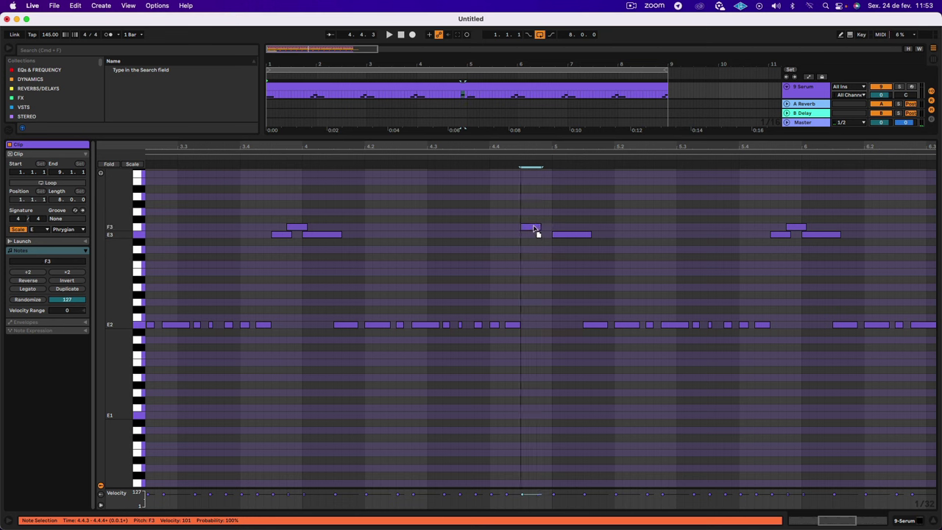
pyautogui.doubleClick(540, 213)
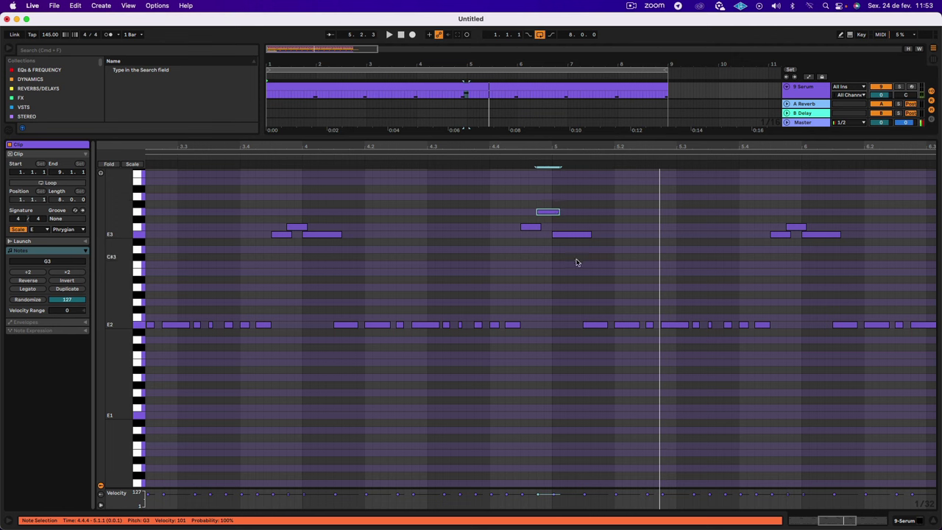
pyautogui.press('space')
# Try the long note at 5.1.1 on A3 and move it down to F3.
pyautogui.moveTo(565, 235); pyautogui.dragTo(567, 204)
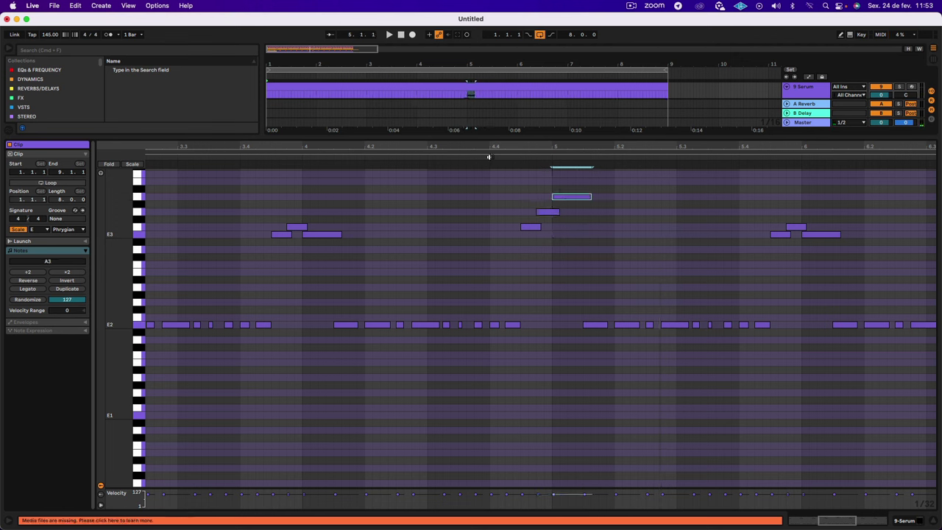
pyautogui.click(488, 157)
pyautogui.moveTo(565, 198); pyautogui.dragTo(564, 228)
# Play the clip and follow the notes through the bar 4 to bar 5 transition to judge the variation.
pyautogui.click(505, 157)
pyautogui.press('space')
pyautogui.hscroll(-12, 576, 232)
pyautogui.hscroll(7, 576, 232)
pyautogui.scroll(-1, 576, 232)
pyautogui.hscroll(-4, 576, 232)
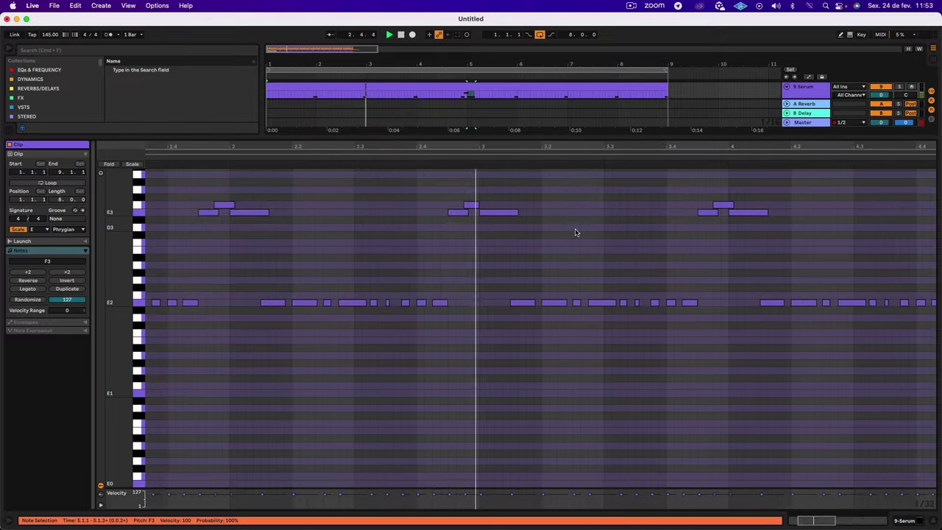
pyautogui.hscroll(12, 576, 231)
pyautogui.scroll(-1, 574, 230)
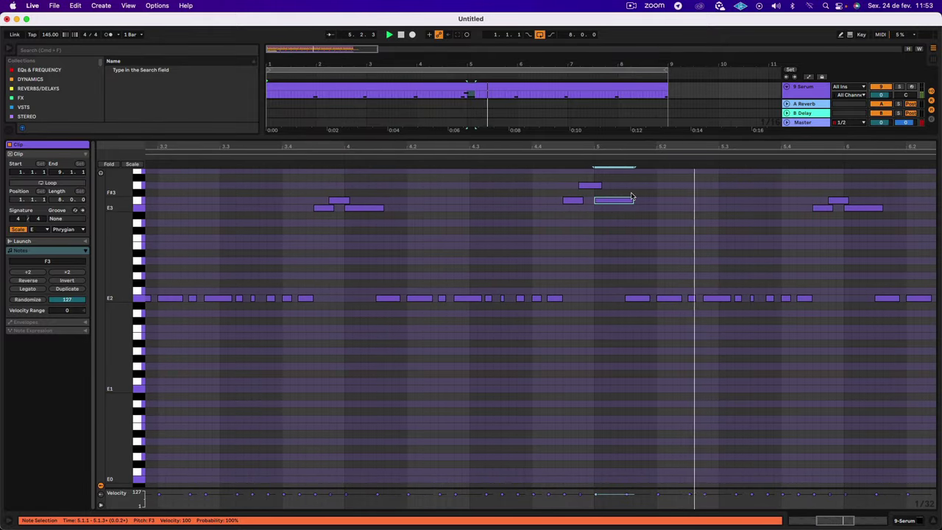
# At the end of bar 8, place F3 at 8.4.3 and A3 at 8.4.4, and audition the ending.
pyautogui.moveTo(455, 145); pyautogui.dragTo(457, 81)
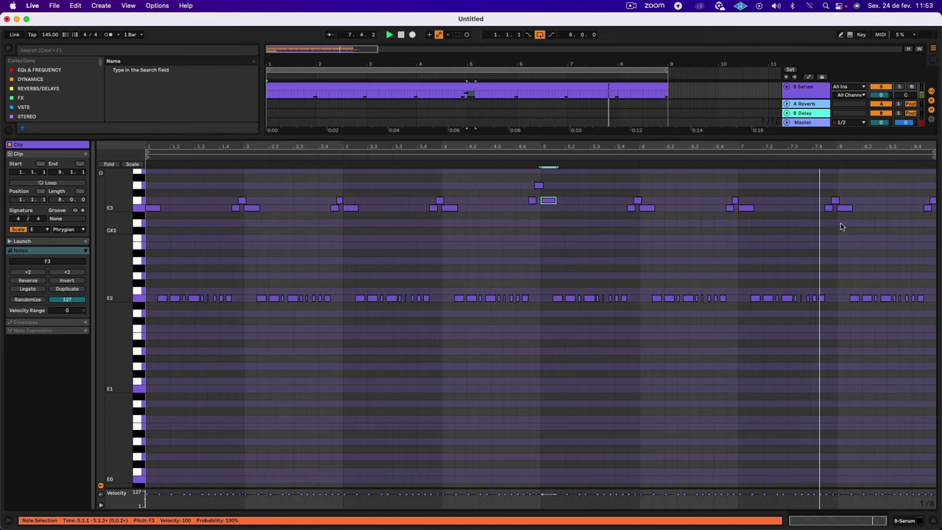
pyautogui.moveTo(869, 150); pyautogui.dragTo(831, 182)
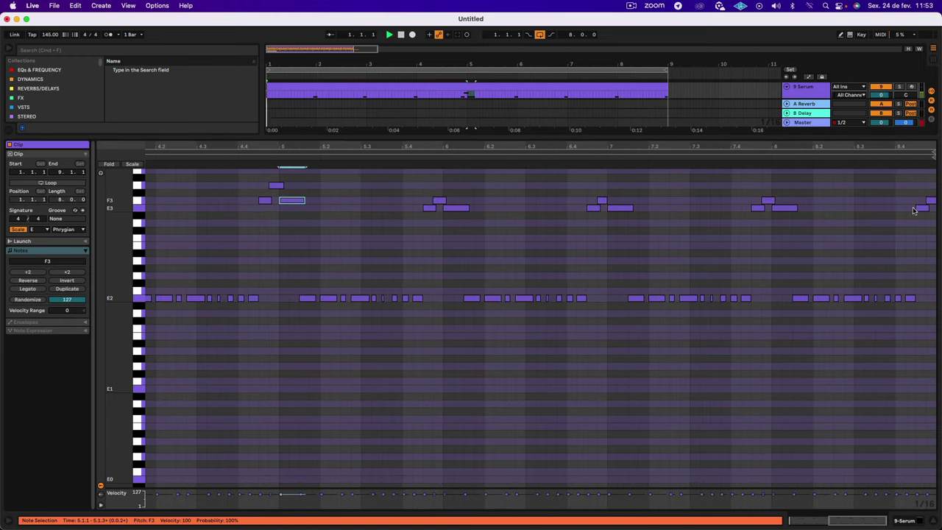
pyautogui.moveTo(931, 203); pyautogui.dragTo(932, 193)
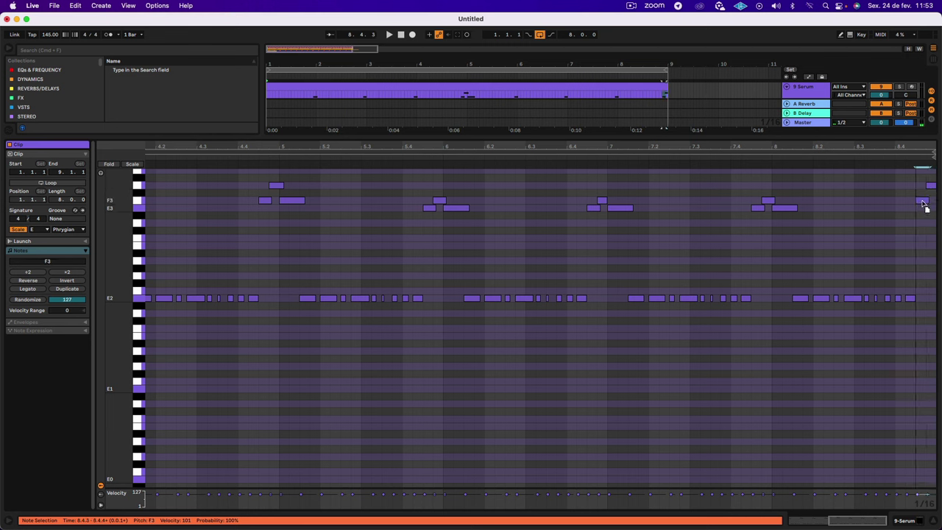
pyautogui.moveTo(935, 184); pyautogui.dragTo(933, 175)
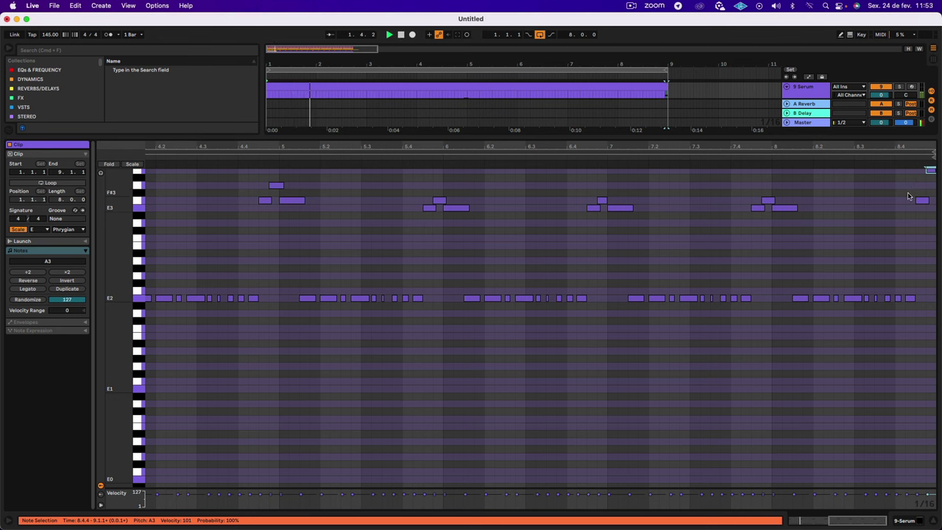
# Raise the last two E2 notes of bar 8, at 8.4.1 and 8.4.2, to F2 and play the clip.
pyautogui.doubleClick(911, 295)
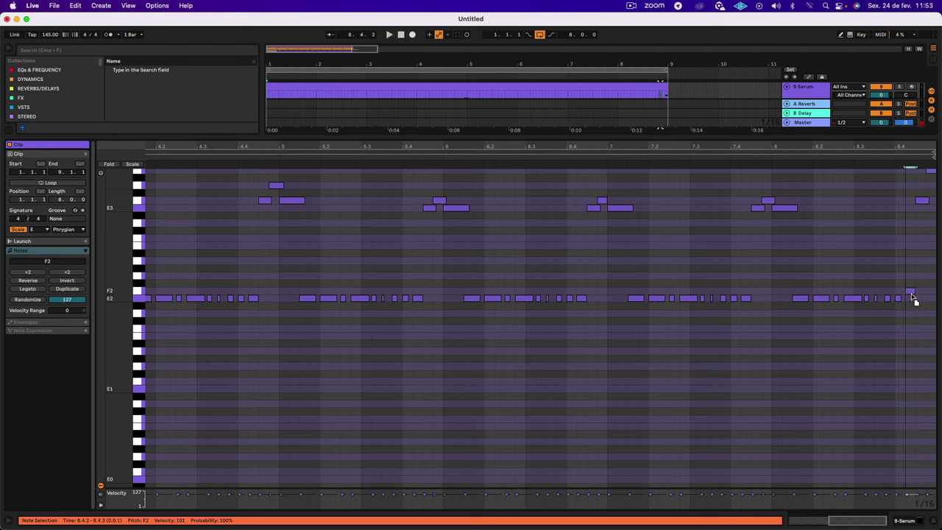
pyautogui.doubleClick(898, 292)
pyautogui.press('space')
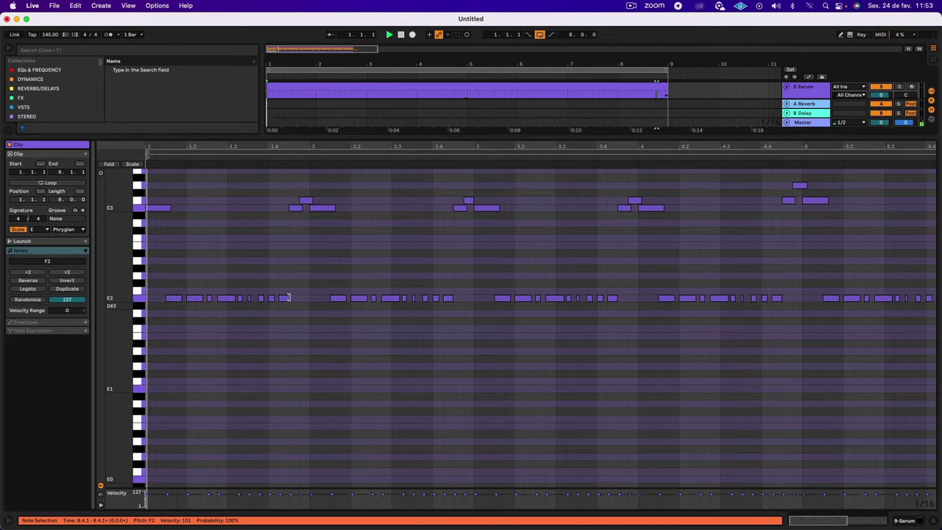
# Raise the last two E2 notes of bars 1, 2 and 3, in each bar's fourth beat, to F2.
pyautogui.moveTo(268, 305); pyautogui.dragTo(283, 293)
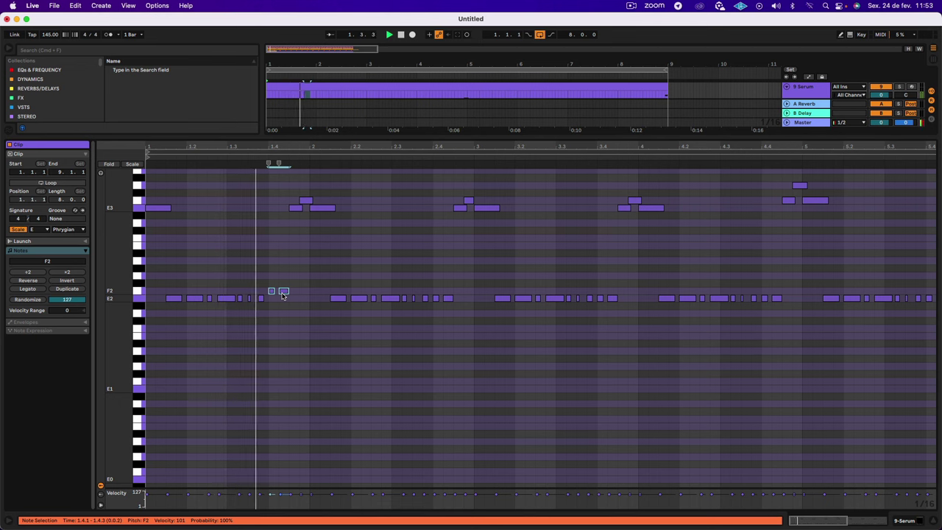
pyautogui.moveTo(433, 305); pyautogui.dragTo(449, 292)
pyautogui.press('space')
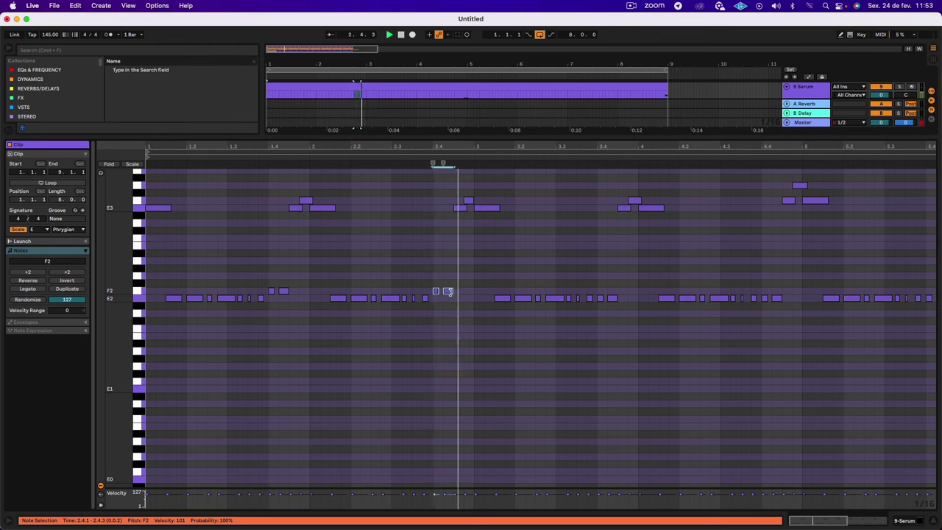
pyautogui.press('space')
pyautogui.moveTo(598, 302); pyautogui.dragTo(617, 294)
# Raise the last two E2 notes of bars 4, 5 and 6, in each bar's fourth beat, to F2.
pyautogui.hscroll(5, 612, 292)
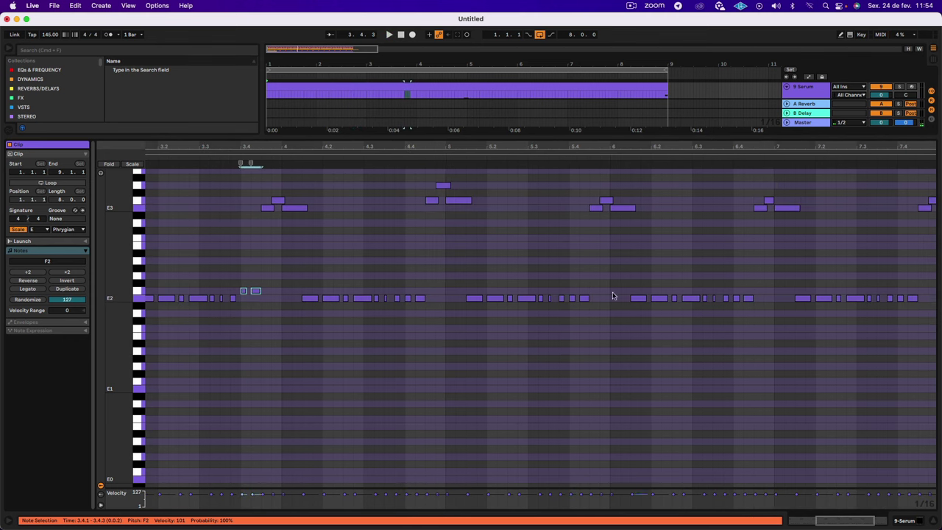
pyautogui.hscroll(-1, 306, 308)
pyautogui.moveTo(429, 309); pyautogui.dragTo(447, 294)
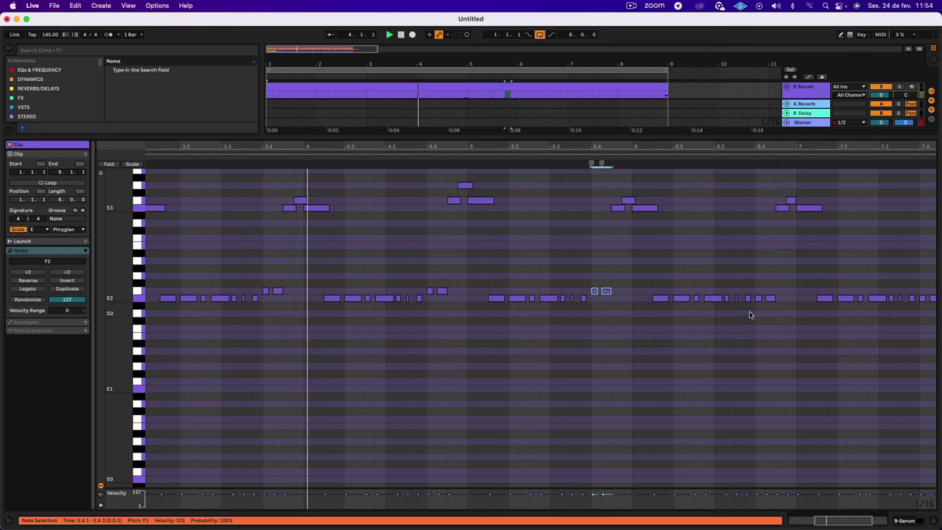
pyautogui.moveTo(749, 309); pyautogui.dragTo(777, 300)
pyautogui.press('Up')
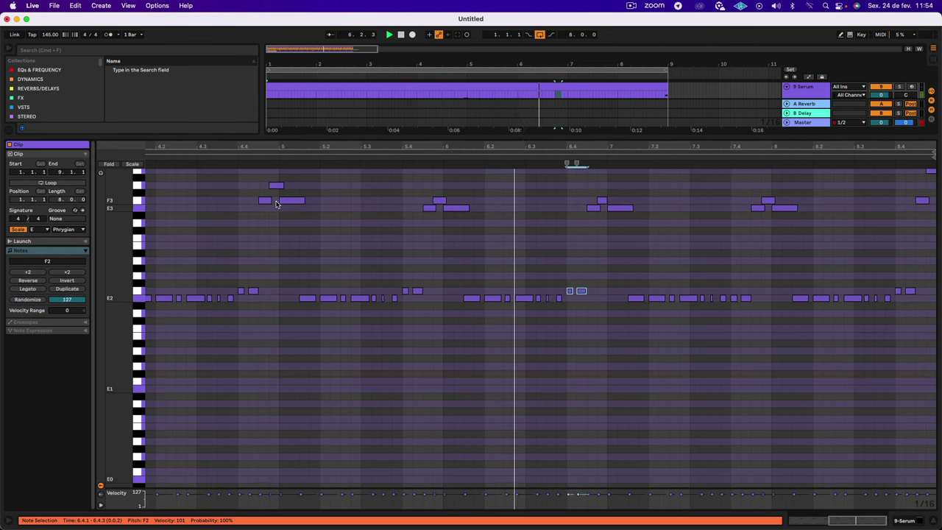
# Lower the long note at 5.1.1 to E3 and raise the last two E2 notes of bar 7, from 7.4.1, to F2.
pyautogui.click(293, 204)
pyautogui.moveTo(293, 206); pyautogui.dragTo(296, 228)
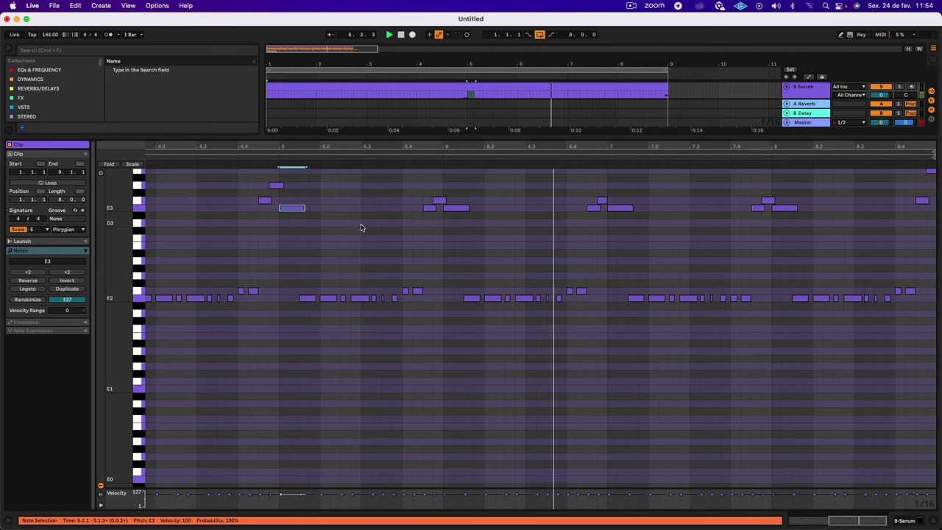
pyautogui.moveTo(730, 307); pyautogui.dragTo(746, 297)
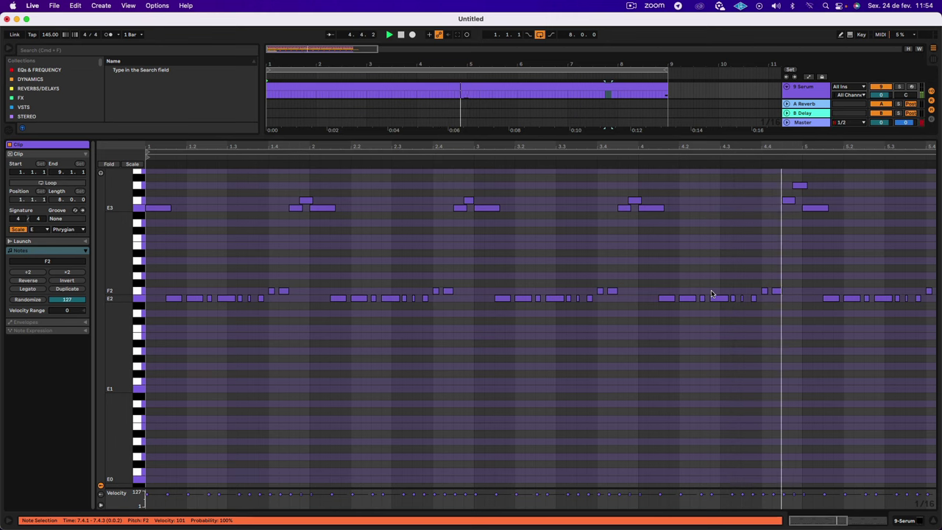
# Raise the note at 8.4.3 to G3, then leave the note editor and select the Serum clip in the arrangement.
pyautogui.scroll(-2, 711, 293)
pyautogui.scroll(8, 710, 293)
pyautogui.scroll(-2, 618, 229)
pyautogui.moveTo(500, 146); pyautogui.dragTo(501, 110)
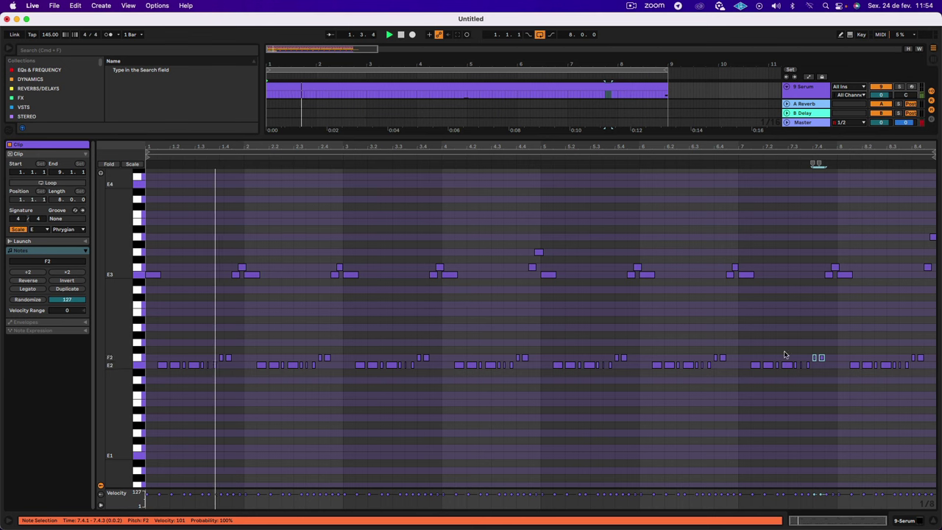
pyautogui.moveTo(928, 269); pyautogui.dragTo(930, 255)
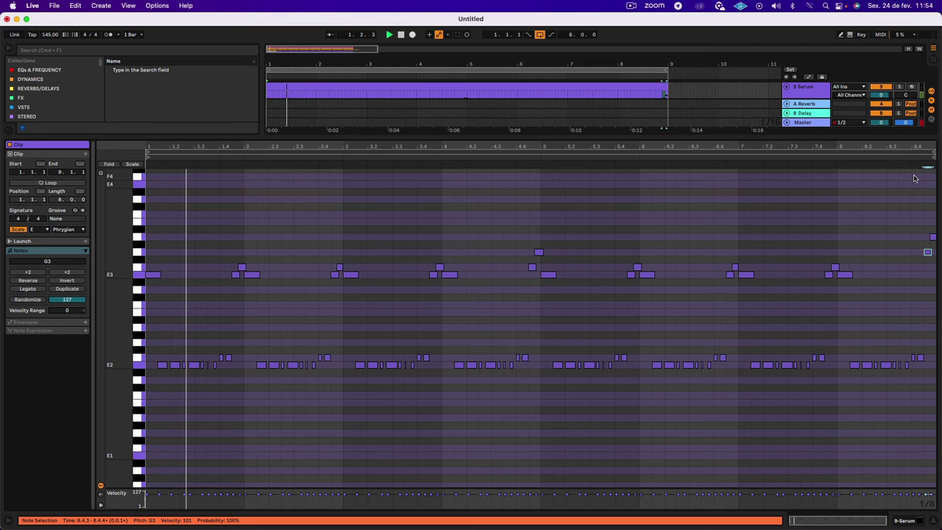
pyautogui.hotkey('shift', 'Tab')
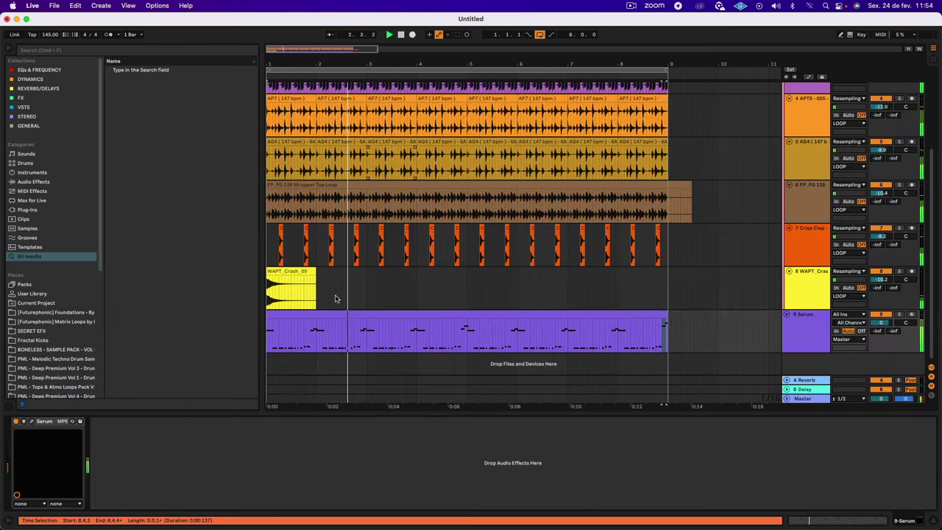
pyautogui.click(324, 315)
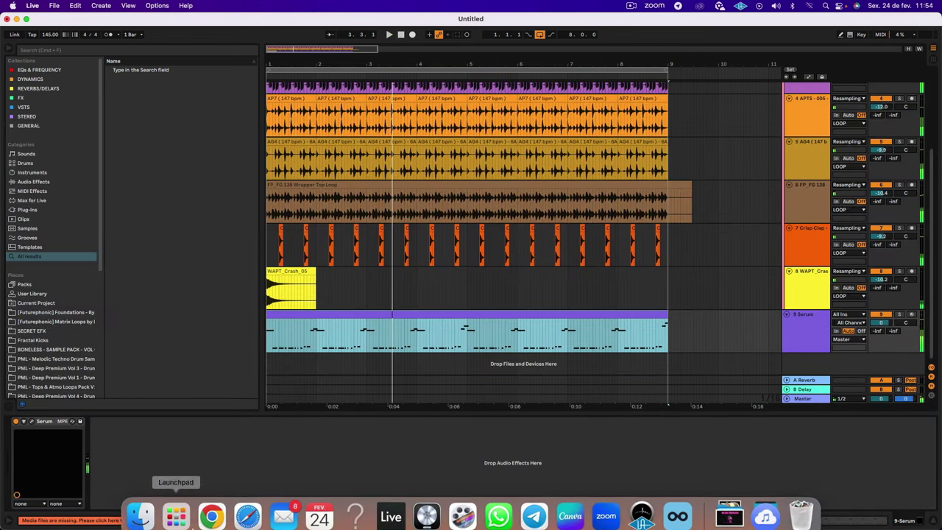
# Switch to Safari, listen to the "Unstoppable (Original Mix)" reference on SoundCloud from about 4:45, pause it and return to Ableton Live.
pyautogui.click(250, 513)
pyautogui.click(194, 113)
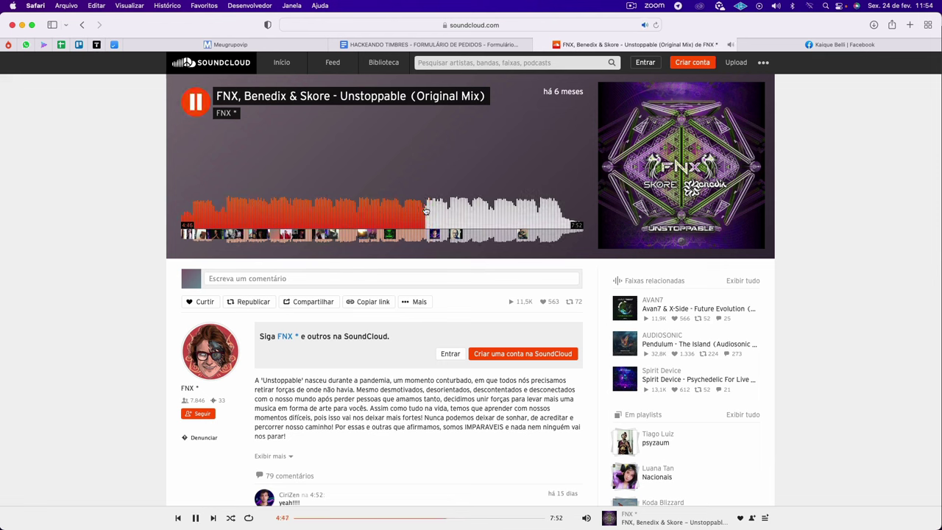
pyautogui.click(195, 107)
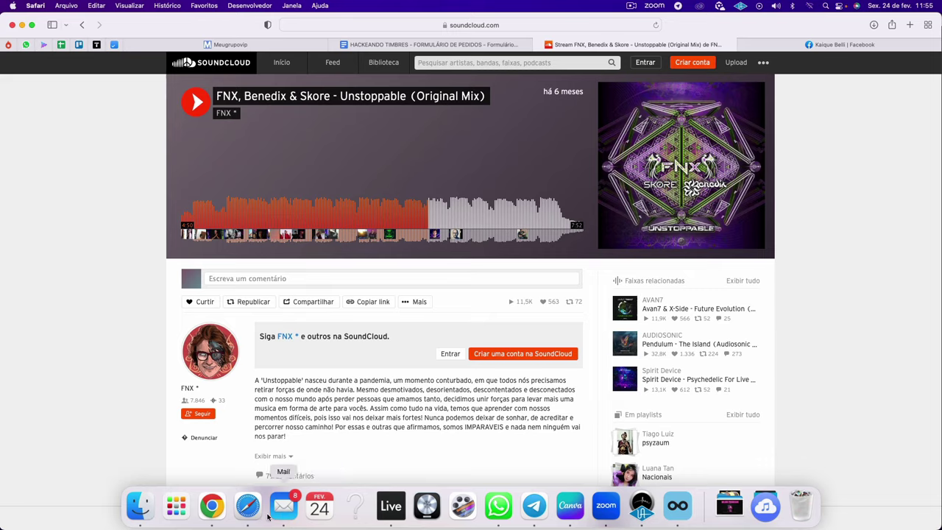
pyautogui.click(391, 505)
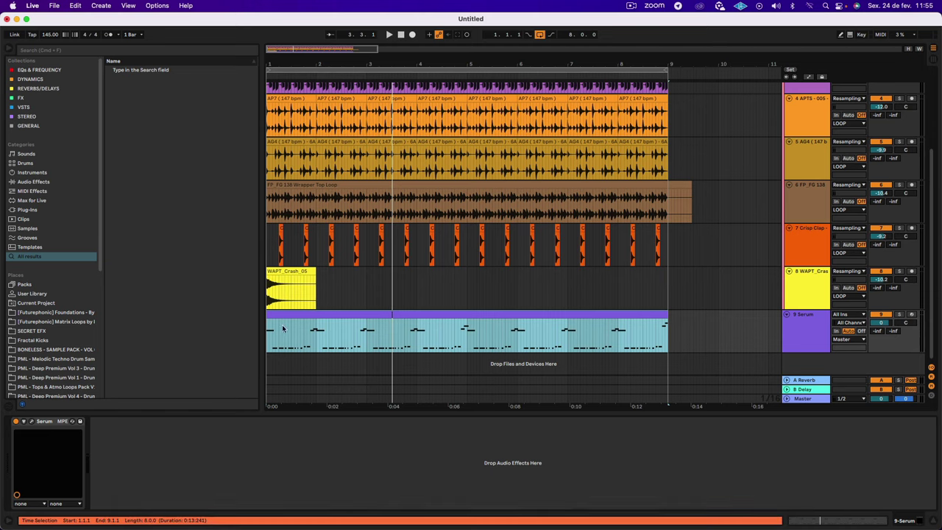
# Open the Serum window, change the filter type to MG Low 18 and lower its cutoff.
pyautogui.doubleClick(285, 314)
pyautogui.hotkey('shift', 'Tab')
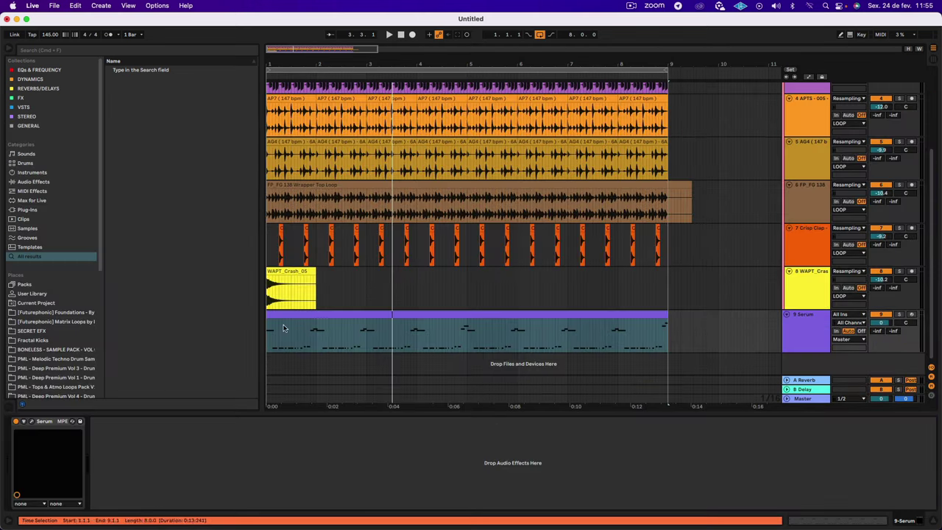
pyautogui.click(31, 422)
pyautogui.moveTo(432, 120); pyautogui.dragTo(389, 122)
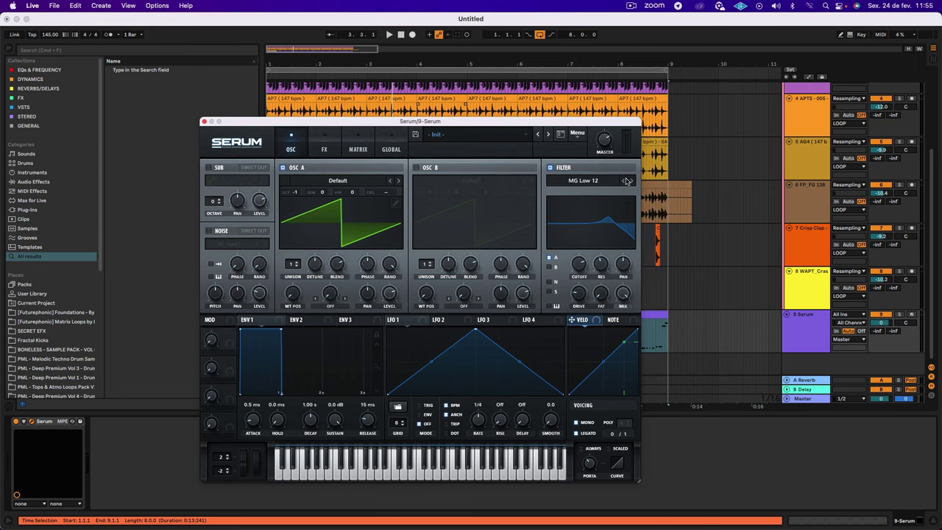
pyautogui.moveTo(582, 261); pyautogui.dragTo(581, 277)
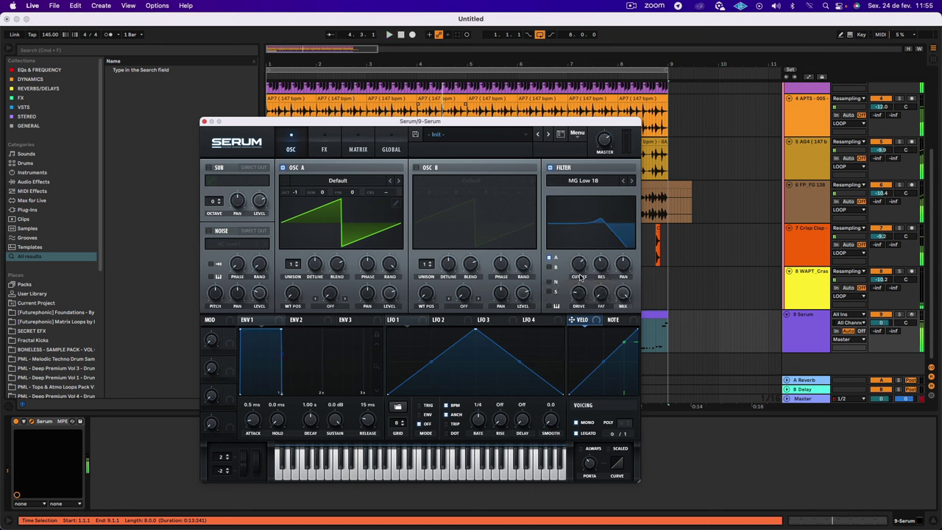
# Dismiss oscillator A's wavetable list and quit the Mail application.
pyautogui.click(329, 180)
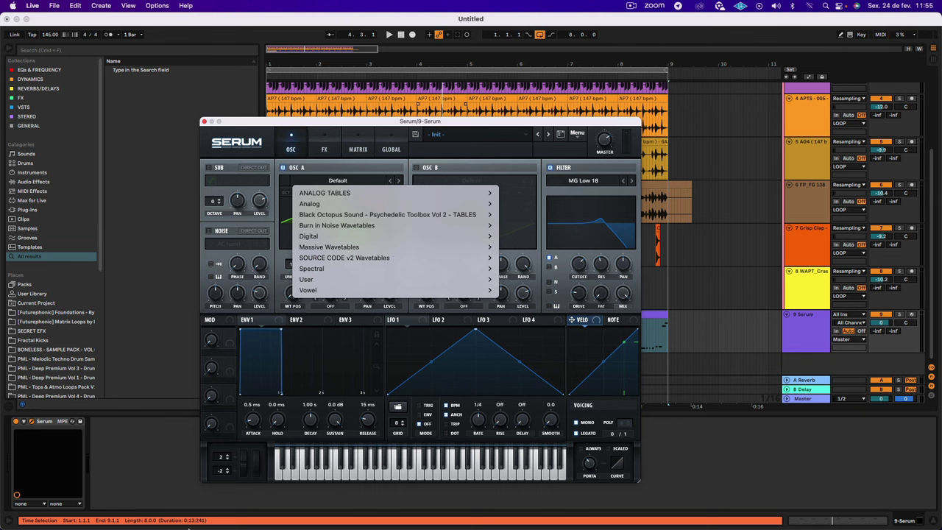
pyautogui.click(156, 477)
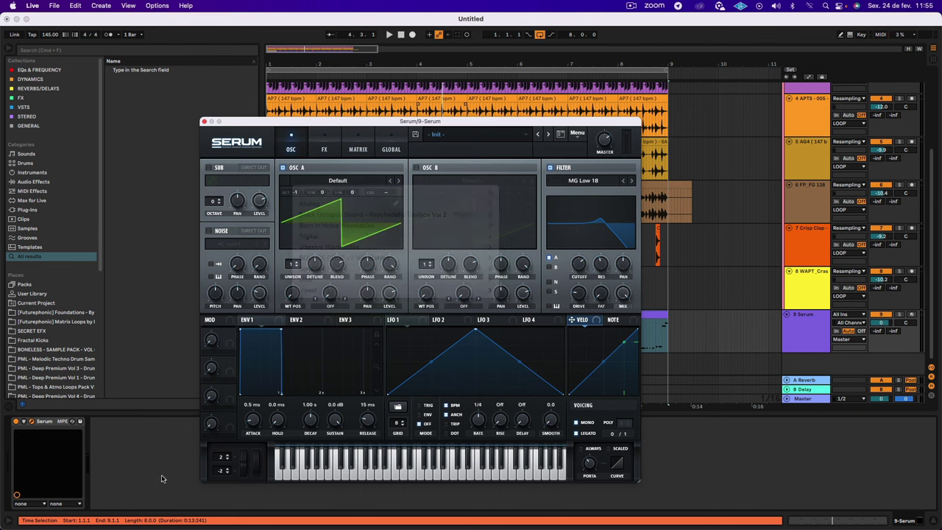
pyautogui.moveTo(248, 524)
pyautogui.rightClick(282, 520)
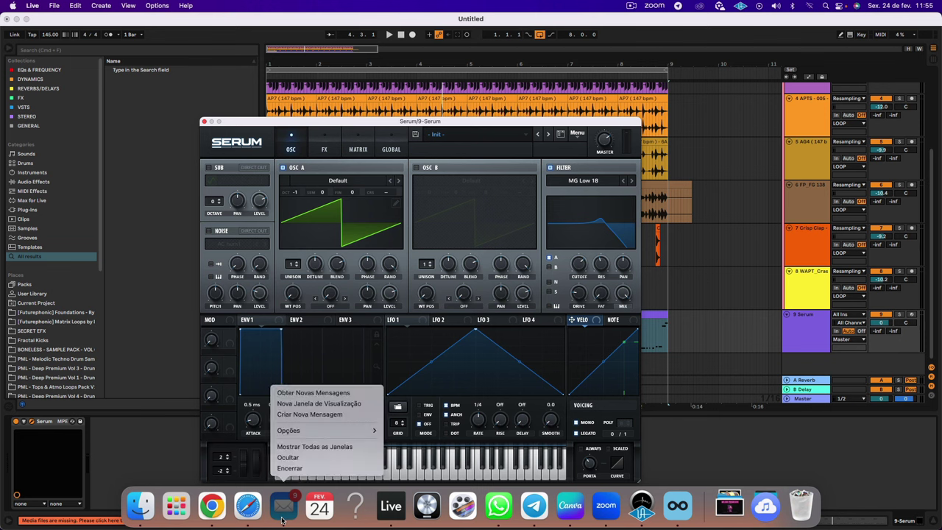
pyautogui.click(328, 467)
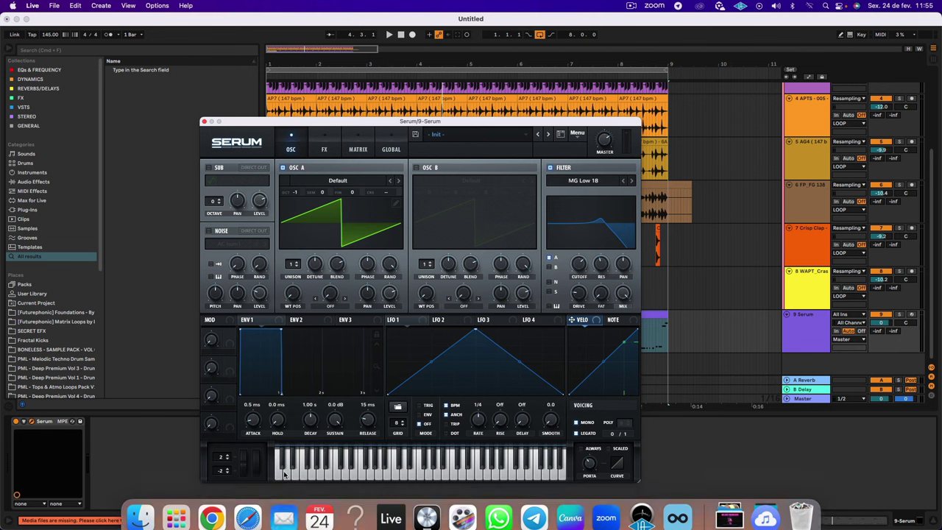
# Load the Acid wavetable from the Analog category into oscillator A.
pyautogui.click(344, 182)
pyautogui.moveTo(362, 224)
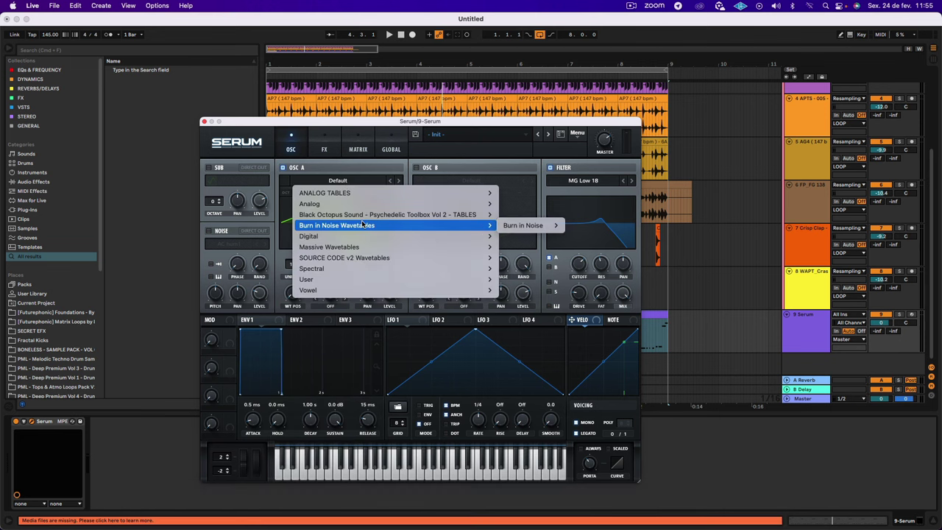
pyautogui.moveTo(346, 206)
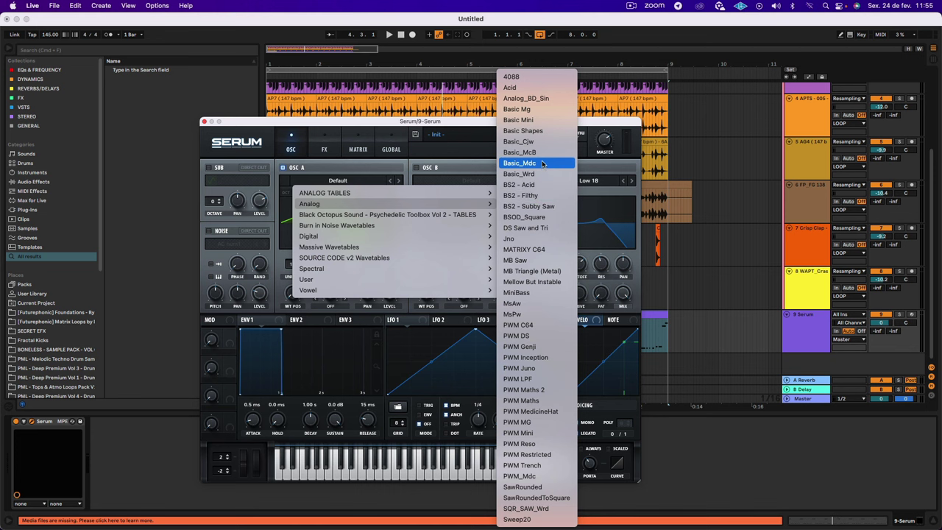
pyautogui.click(538, 88)
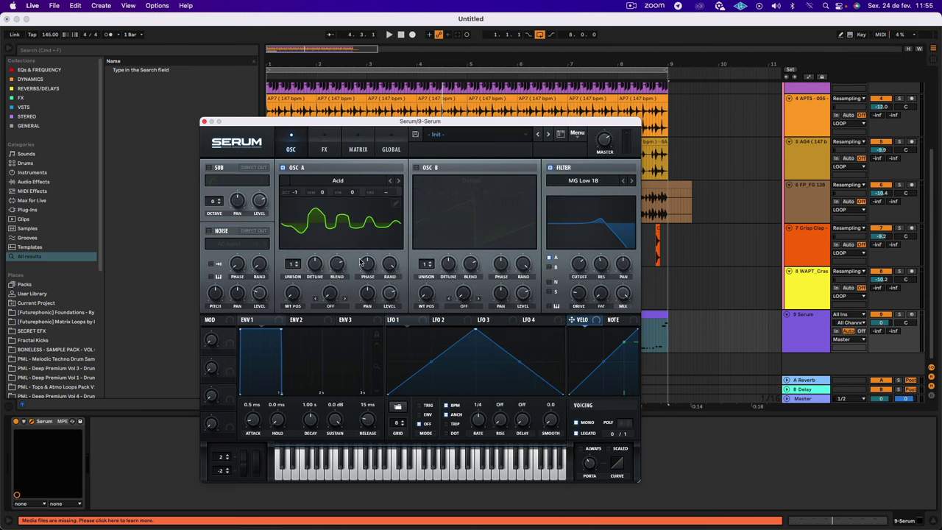
# Set oscillator A's wavetable position to 106 and the filter cutoff to about 4784 Hz while the loop plays.
pyautogui.moveTo(292, 293); pyautogui.dragTo(298, 253)
pyautogui.moveTo(578, 294); pyautogui.dragTo(580, 264)
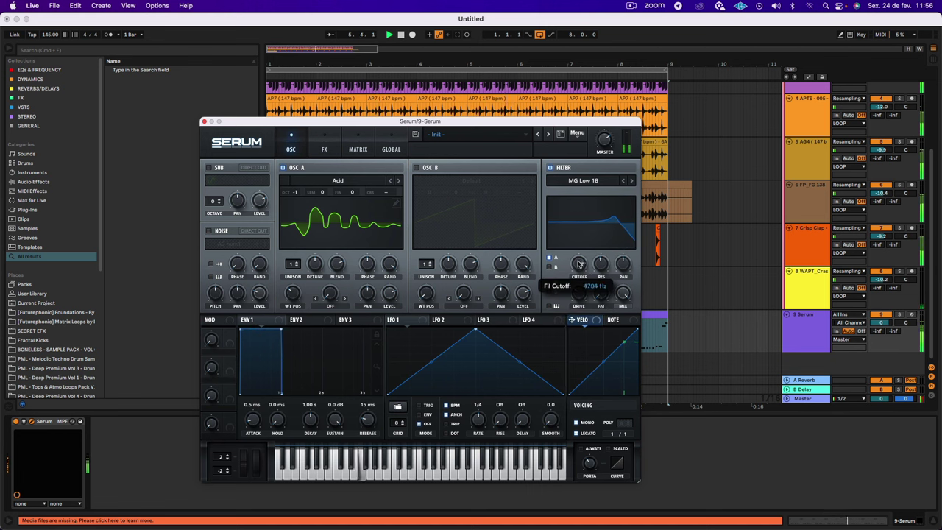
pyautogui.moveTo(293, 294)
pyautogui.mouseDown()
pyautogui.moveTo(301, 265)
pyautogui.moveTo(287, 318)
pyautogui.moveTo(292, 243)
pyautogui.moveTo(287, 283)
pyautogui.mouseUp()
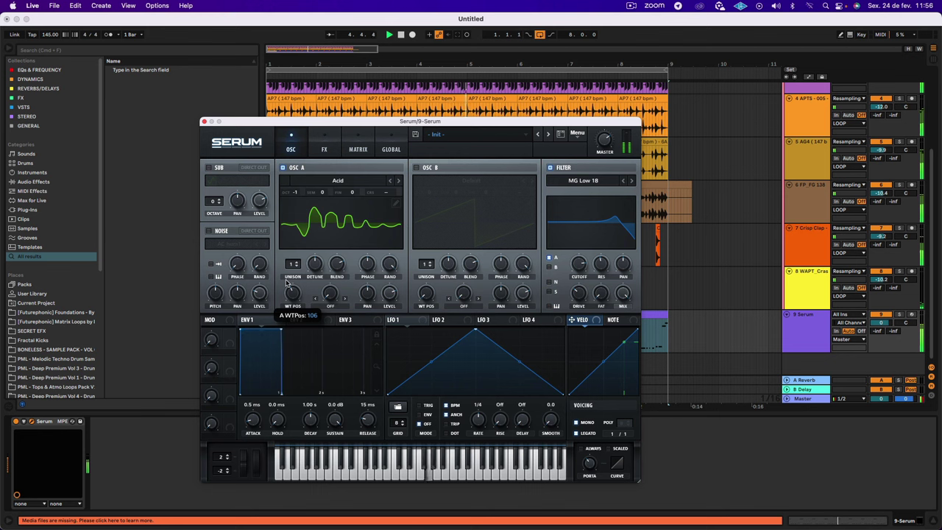
# Enable the Hyper/Dimension and Distortion effects in Serum's effects rack.
pyautogui.click(328, 150)
pyautogui.click(211, 170)
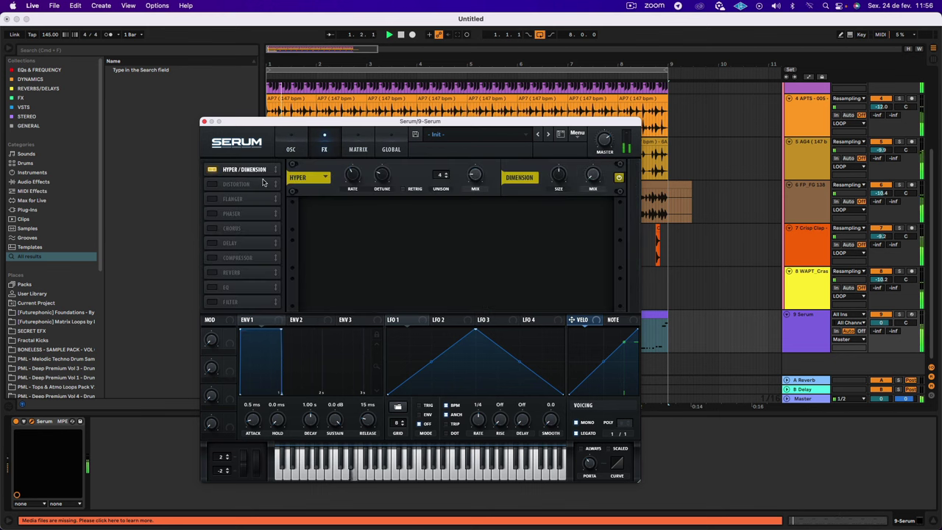
pyautogui.click(211, 184)
# Try the Downsample distortion mode with different drive and mix amounts while the loop plays.
pyautogui.moveTo(524, 214); pyautogui.dragTo(529, 160)
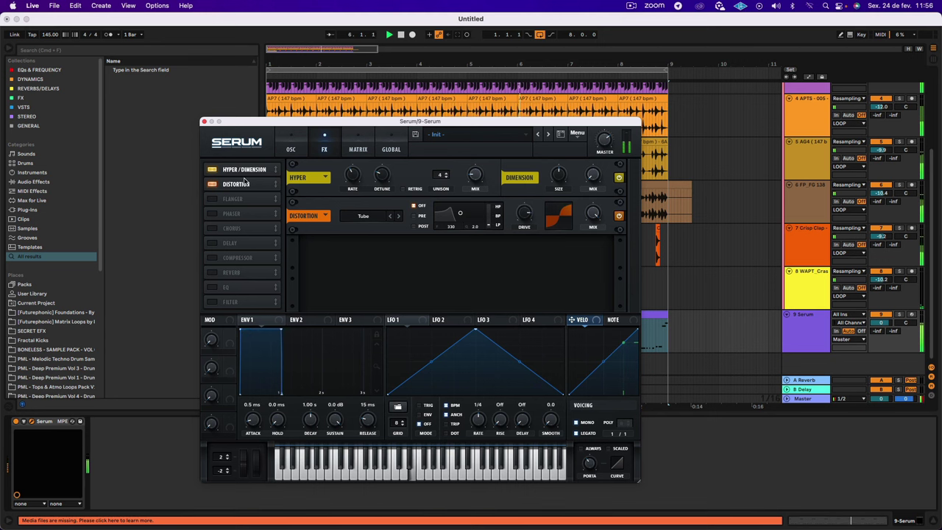
pyautogui.click(363, 216)
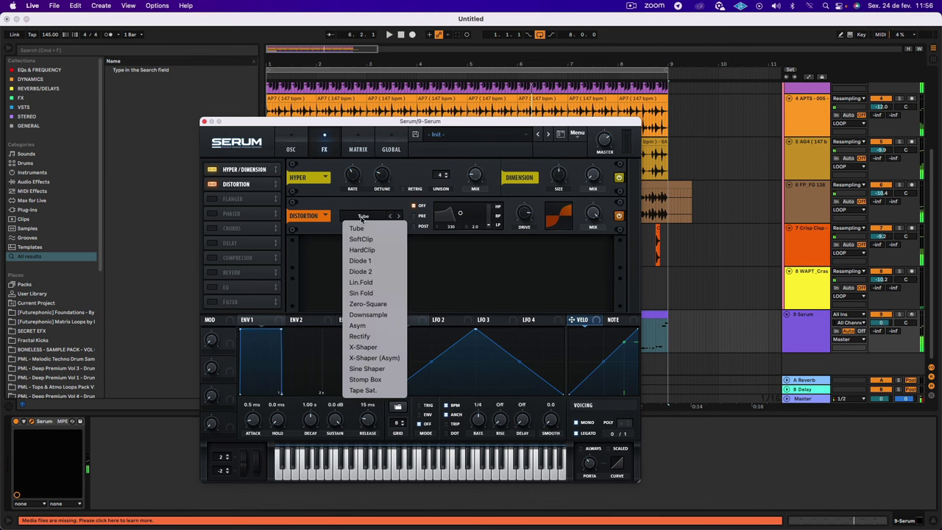
pyautogui.click(368, 314)
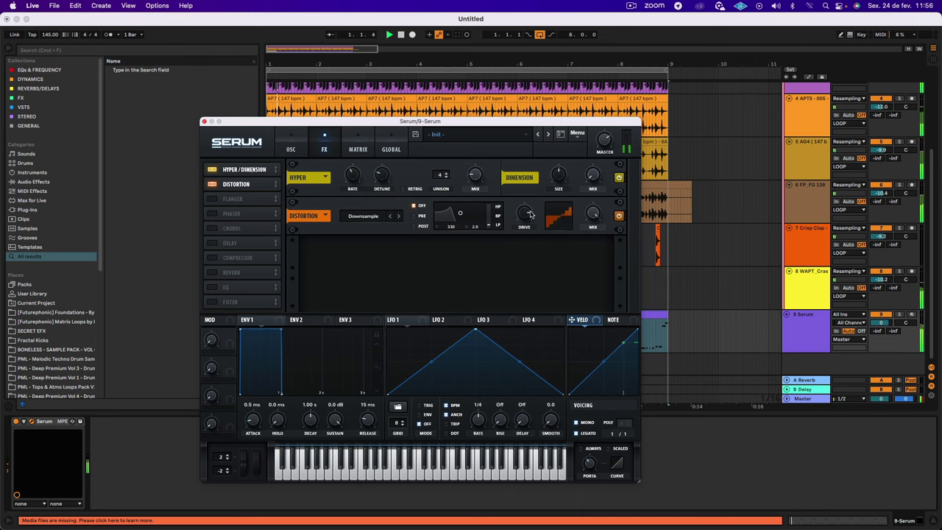
pyautogui.moveTo(537, 214); pyautogui.dragTo(513, 289)
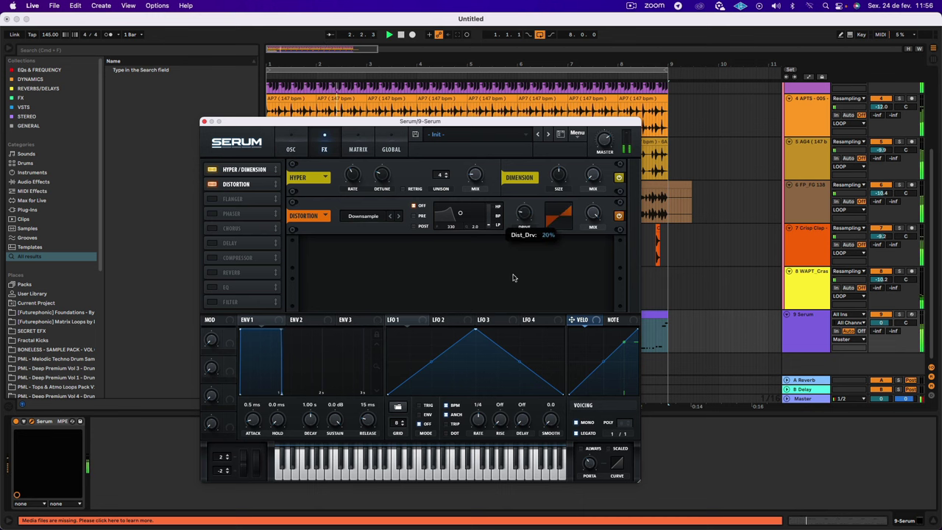
pyautogui.moveTo(591, 215); pyautogui.dragTo(581, 284)
pyautogui.moveTo(525, 215)
pyautogui.mouseDown()
pyautogui.moveTo(535, 148)
pyautogui.moveTo(530, 210)
pyautogui.mouseUp()
pyautogui.moveTo(594, 215); pyautogui.dragTo(596, 194)
pyautogui.press('space')
pyautogui.moveTo(525, 217); pyautogui.dragTo(528, 178)
# Switch the distortion mode to Asym and adjust its drive while auditioning the loop.
pyautogui.click(398, 216)
pyautogui.click(398, 216)
pyautogui.click(398, 216)
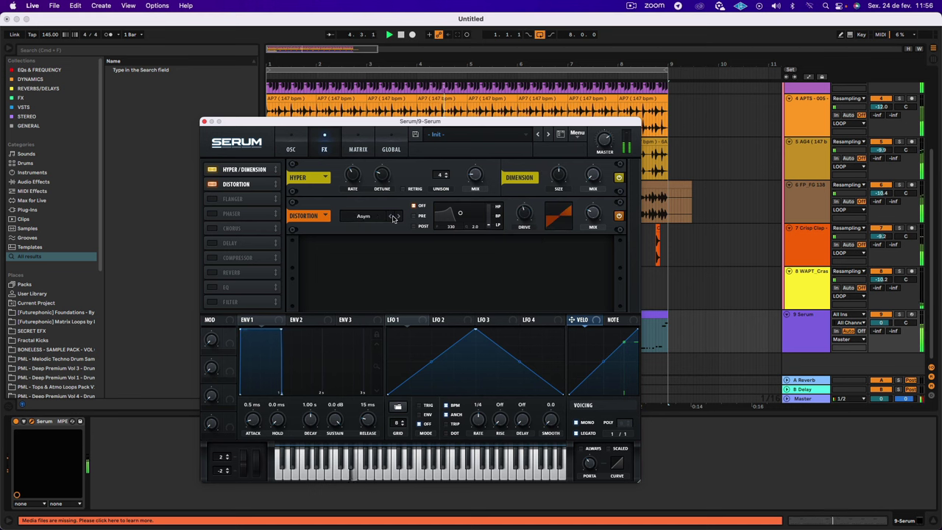
pyautogui.moveTo(523, 213); pyautogui.dragTo(536, 186)
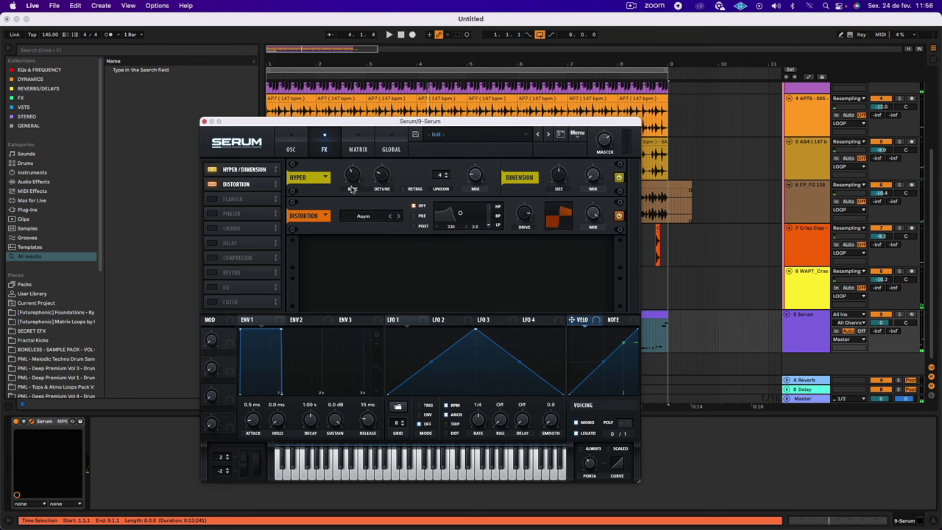
pyautogui.moveTo(478, 179); pyautogui.dragTo(479, 177)
pyautogui.press('space')
pyautogui.moveTo(524, 213); pyautogui.dragTo(487, 171)
pyautogui.press('space')
# Set the distortion's filter to a pre-distortion band-pass and lower the distortion mix to about 14%.
pyautogui.moveTo(490, 209); pyautogui.dragTo(487, 235)
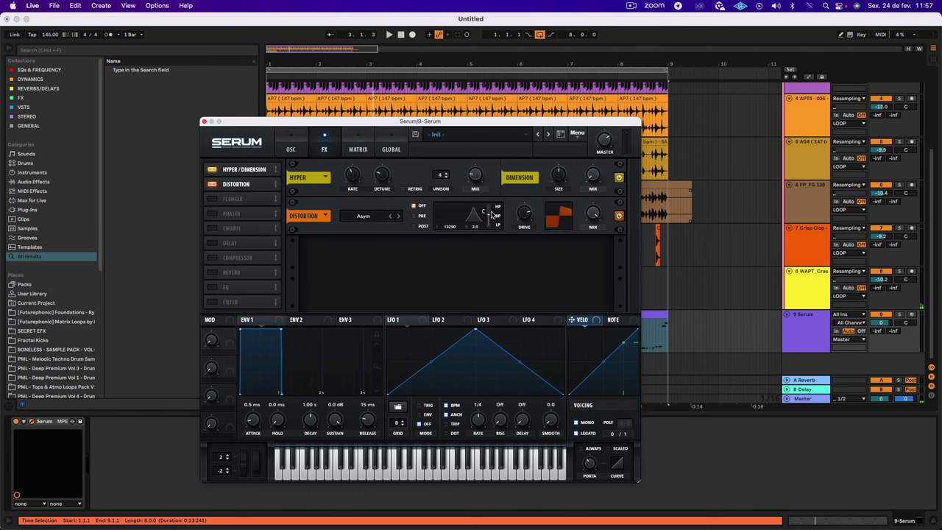
pyautogui.click(414, 216)
pyautogui.press('space')
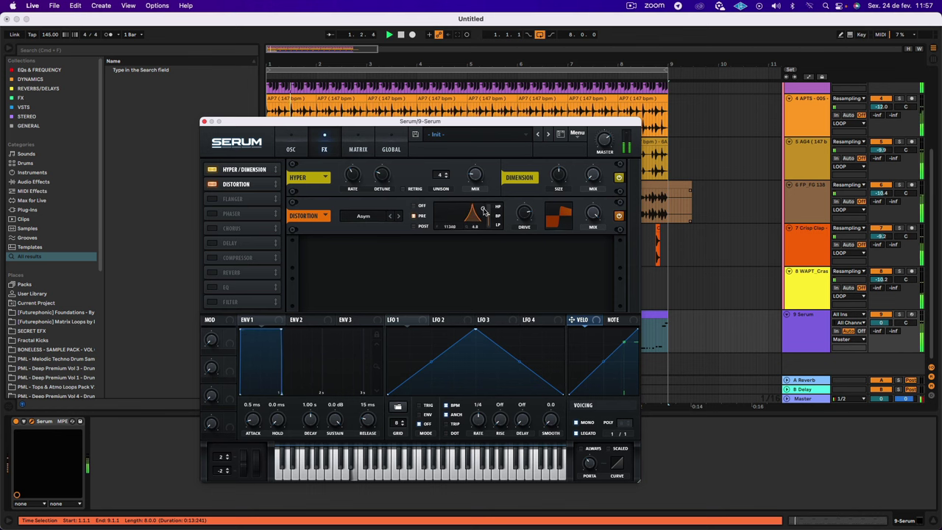
pyautogui.moveTo(483, 211); pyautogui.dragTo(485, 210)
pyautogui.moveTo(594, 214); pyautogui.dragTo(585, 293)
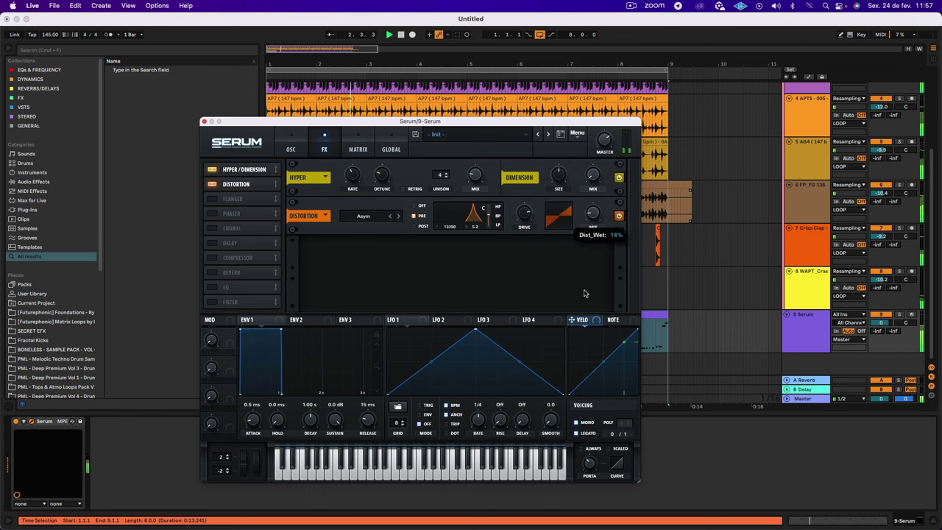
# Retune the distortion's band-pass filter to about 2194 Hz with a resonance of 1.7.
pyautogui.moveTo(485, 210); pyautogui.dragTo(482, 253)
pyautogui.moveTo(478, 227)
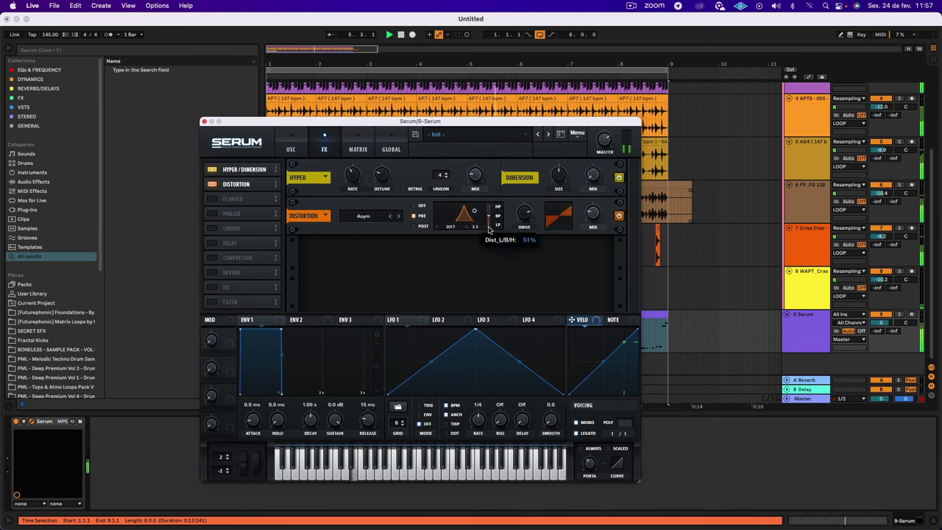
pyautogui.moveTo(472, 213); pyautogui.dragTo(476, 214)
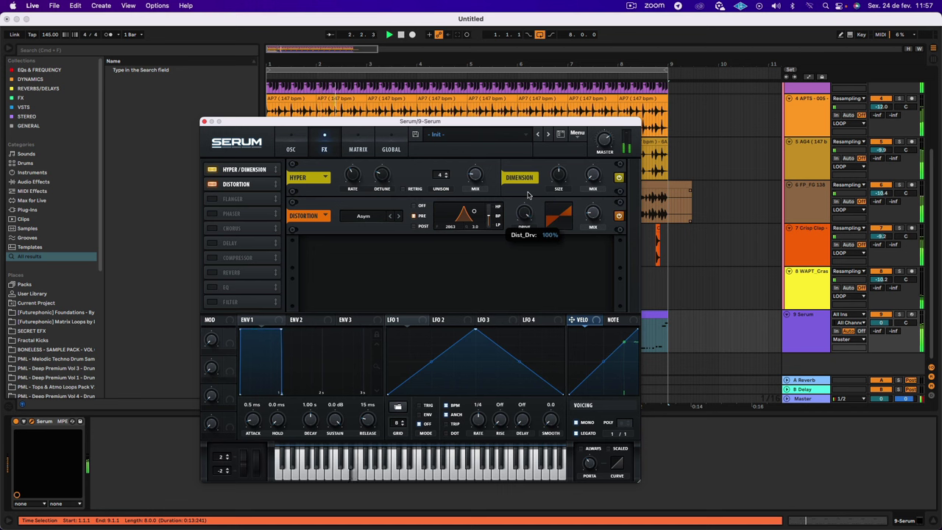
pyautogui.moveTo(475, 214)
pyautogui.mouseDown()
pyautogui.moveTo(493, 210)
pyautogui.moveTo(469, 212)
pyautogui.moveTo(478, 218)
pyautogui.mouseUp()
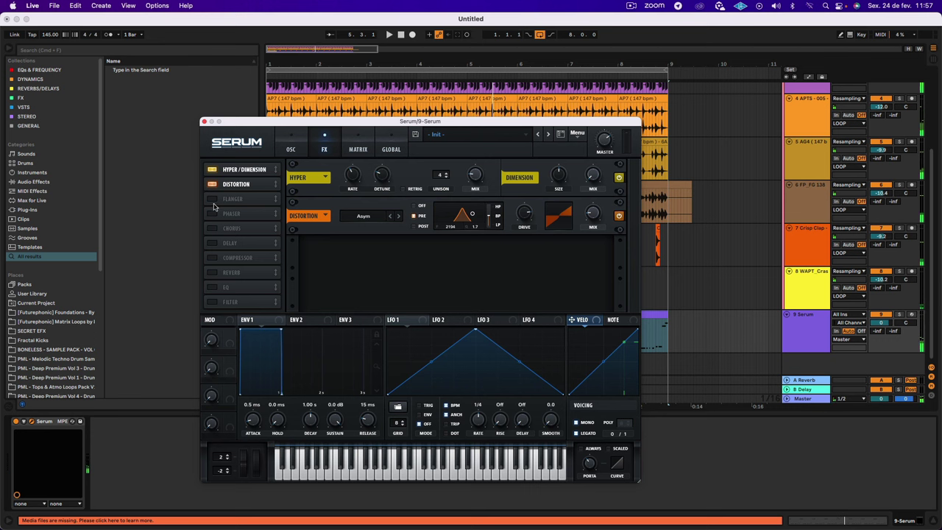
# Enable the Reverb effect and set its mix to about 28% while the loop plays.
pyautogui.click(212, 273)
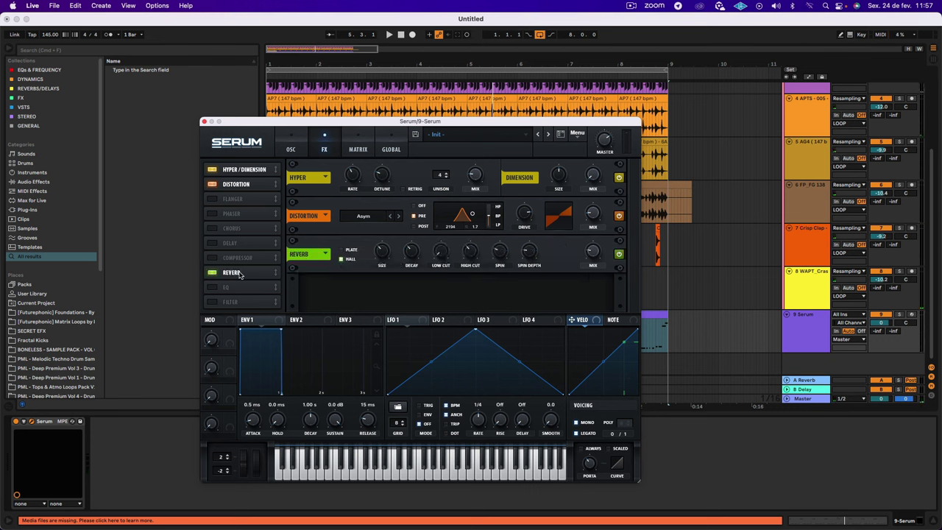
pyautogui.press('space')
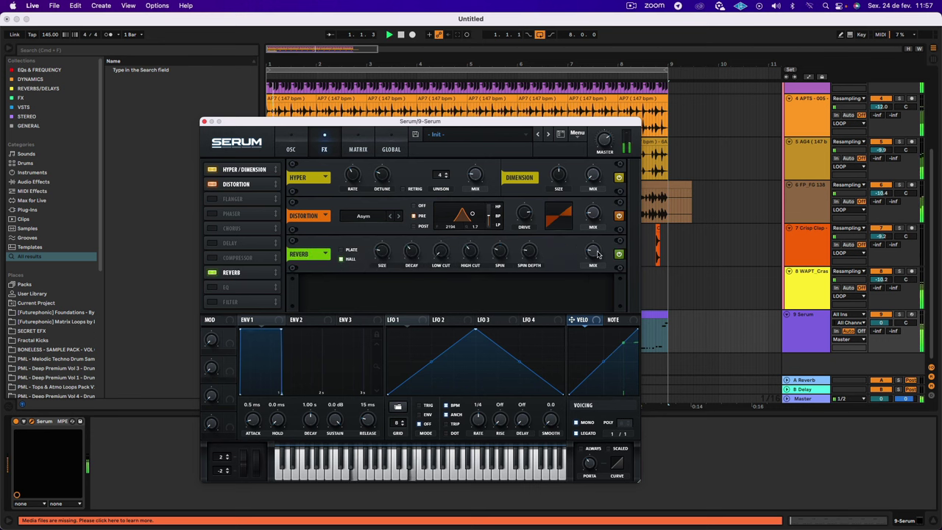
pyautogui.moveTo(597, 241); pyautogui.dragTo(594, 250)
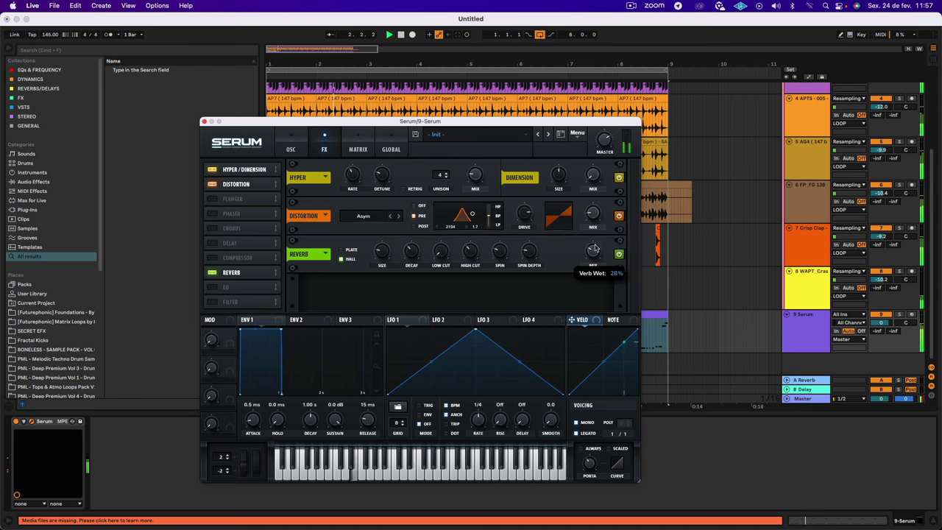
# Enable the Phaser effect with BPM sync and adjust its rate and frequency.
pyautogui.click(211, 213)
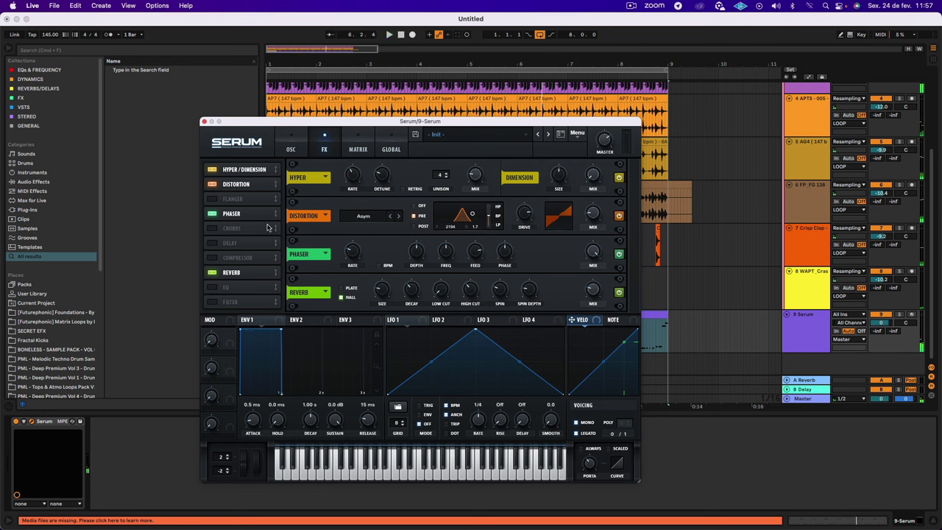
pyautogui.moveTo(357, 255); pyautogui.dragTo(355, 260)
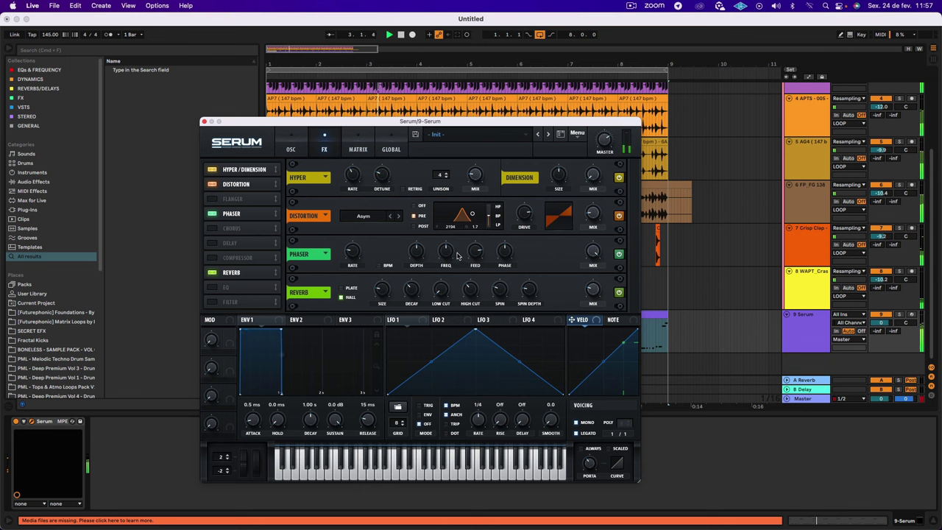
pyautogui.moveTo(447, 254)
pyautogui.mouseDown()
pyautogui.moveTo(438, 285)
pyautogui.moveTo(440, 241)
pyautogui.moveTo(436, 269)
pyautogui.mouseUp()
# Enable the Compressor in multiband mode with about 8.9 dB of gain and place it ahead of the Delay.
pyautogui.click(212, 258)
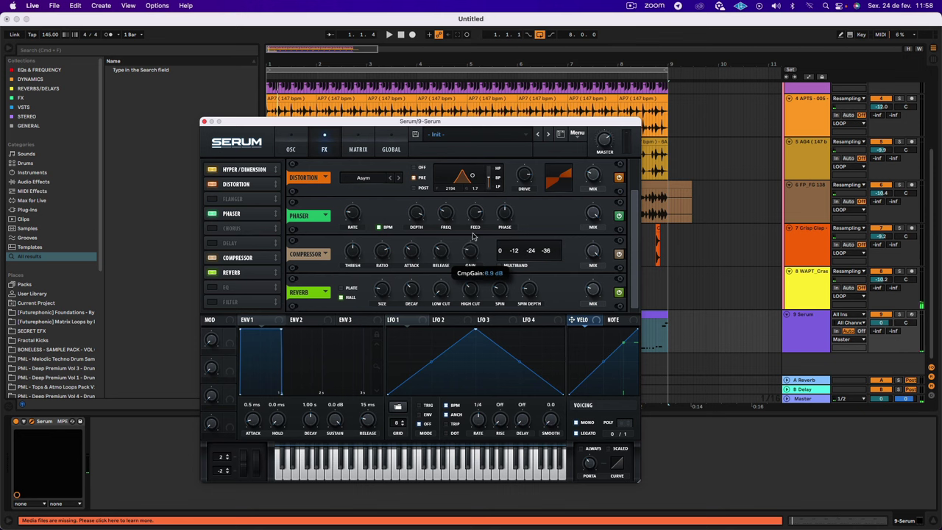
pyautogui.press('space')
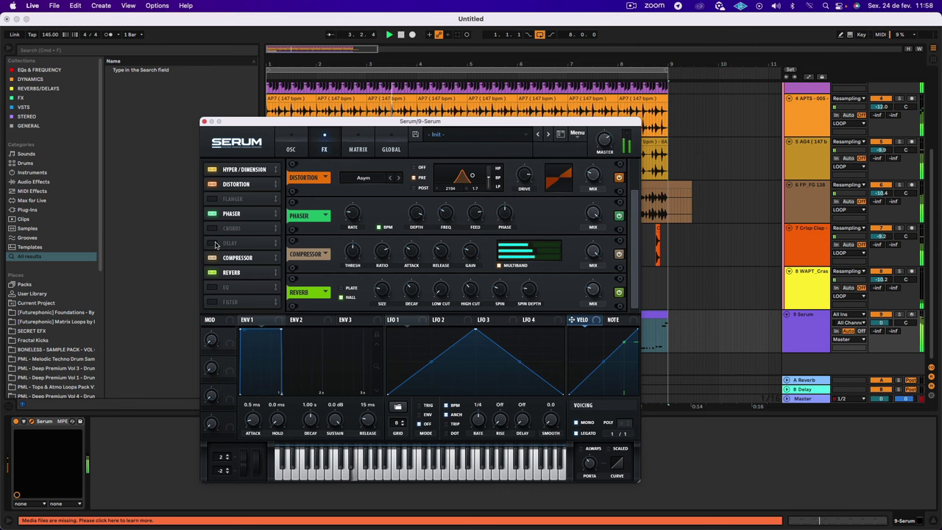
pyautogui.moveTo(215, 245); pyautogui.dragTo(244, 270)
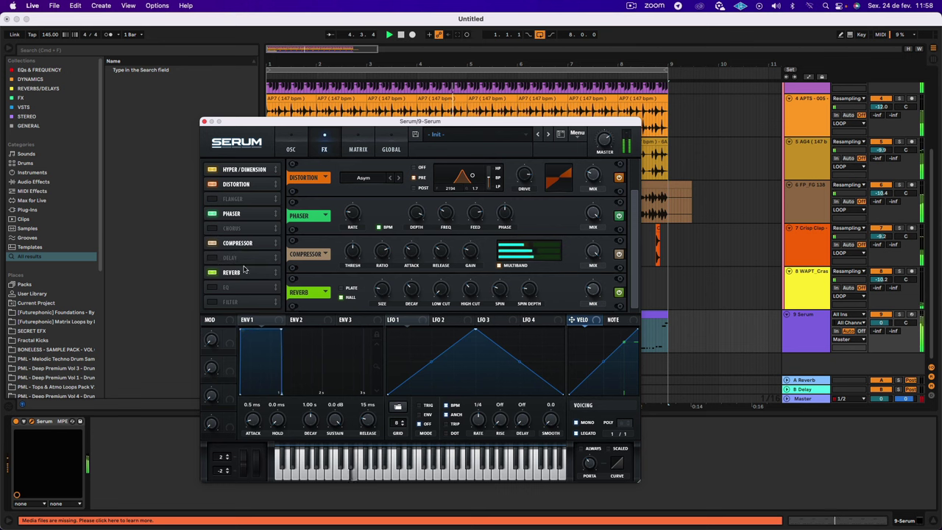
# Enable a ping-pong Delay with dotted 1/8 times on both channels and its filter at about 4501 Hz, Q 1.3.
pyautogui.click(212, 259)
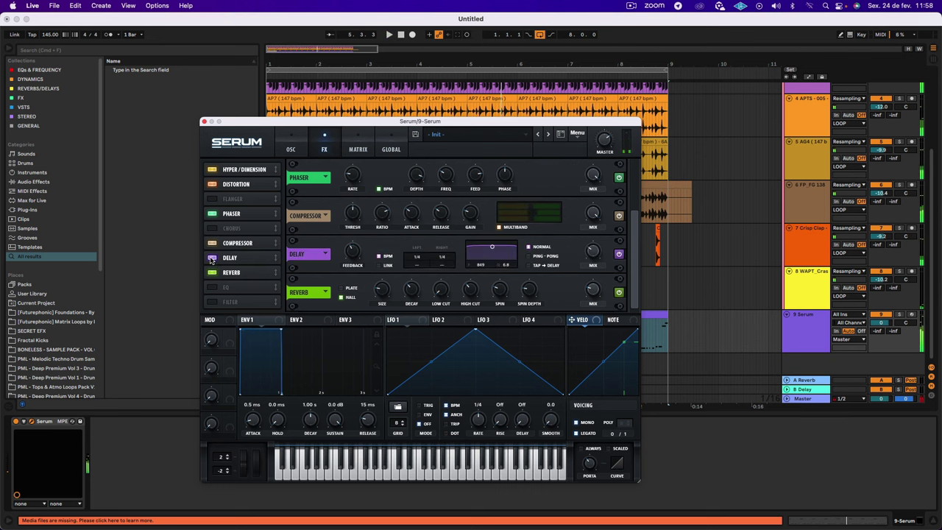
pyautogui.moveTo(443, 259); pyautogui.dragTo(427, 164)
pyautogui.moveTo(445, 267); pyautogui.dragTo(450, 180)
pyautogui.moveTo(491, 248)
pyautogui.mouseDown()
pyautogui.moveTo(490, 264)
pyautogui.moveTo(505, 257)
pyautogui.mouseUp()
pyautogui.press('space')
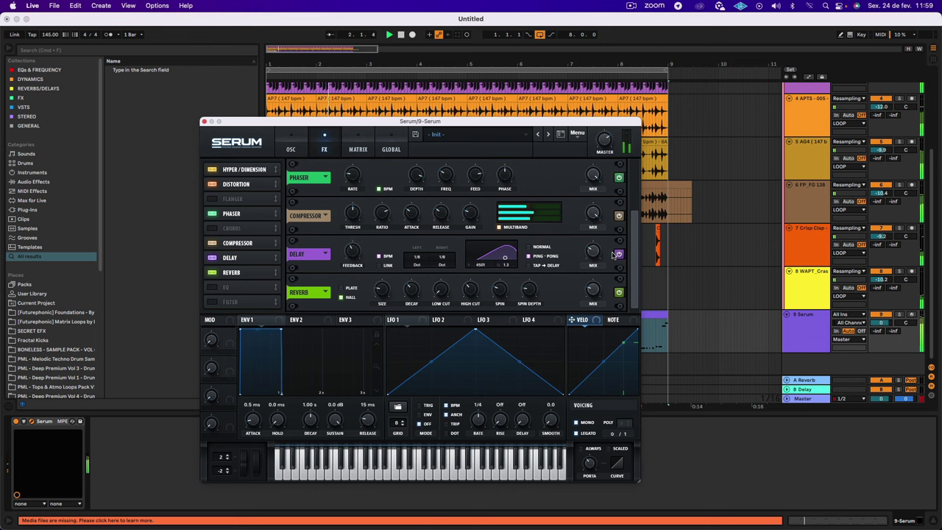
pyautogui.moveTo(598, 245)
# Adjust the filter's cutoff and resonance and set Env 1's attack to 1.2 ms.
pyautogui.click(301, 146)
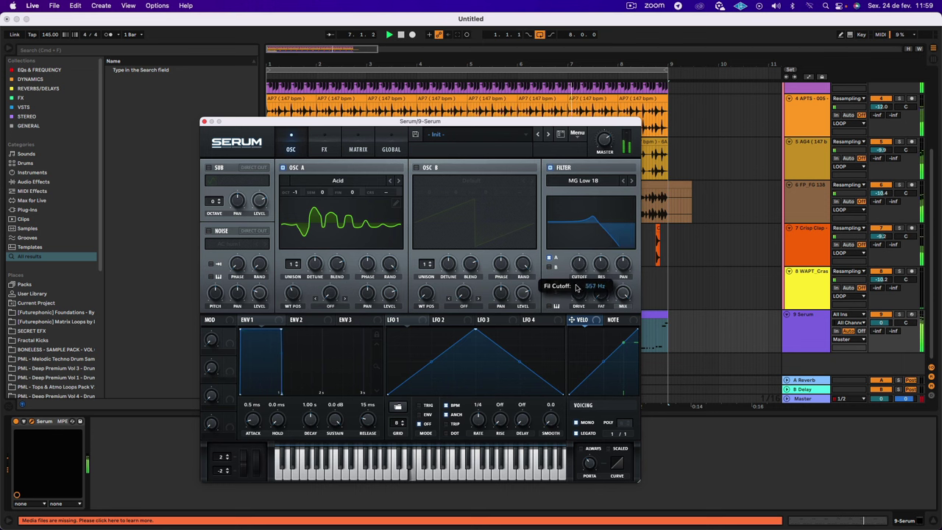
pyautogui.moveTo(601, 273); pyautogui.dragTo(580, 250)
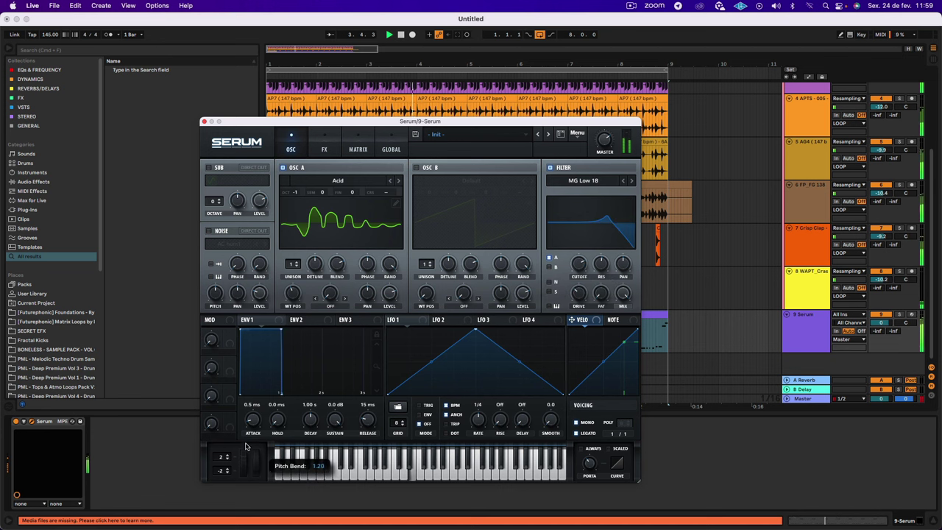
pyautogui.moveTo(241, 394); pyautogui.dragTo(244, 399)
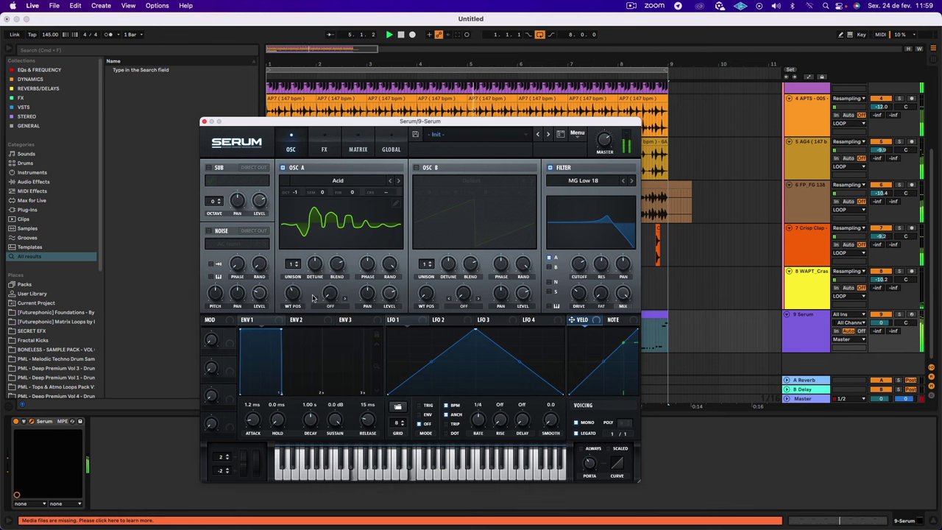
# Lower oscillator A's wavetable position and load the 303 wavetable from Burn in Noise Wavetables into it.
pyautogui.moveTo(292, 293); pyautogui.dragTo(292, 342)
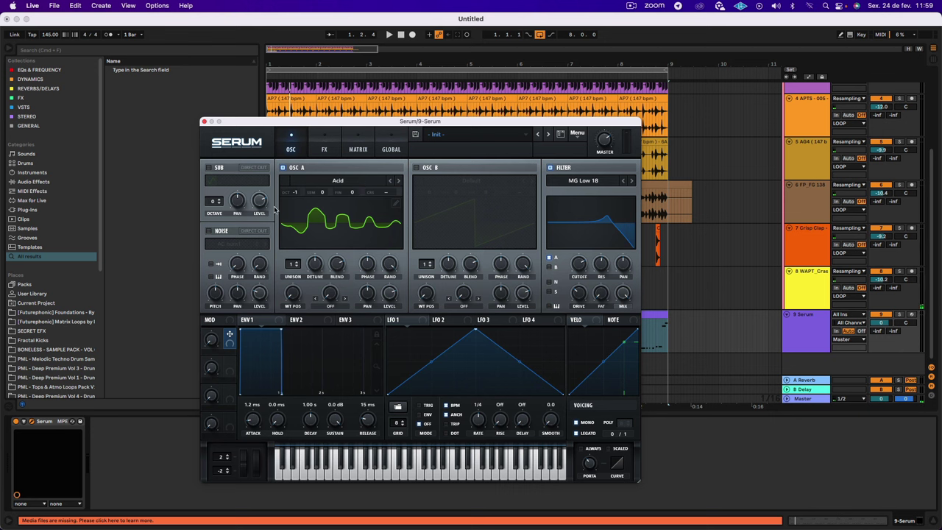
pyautogui.click(342, 181)
pyautogui.moveTo(370, 226)
pyautogui.moveTo(567, 225)
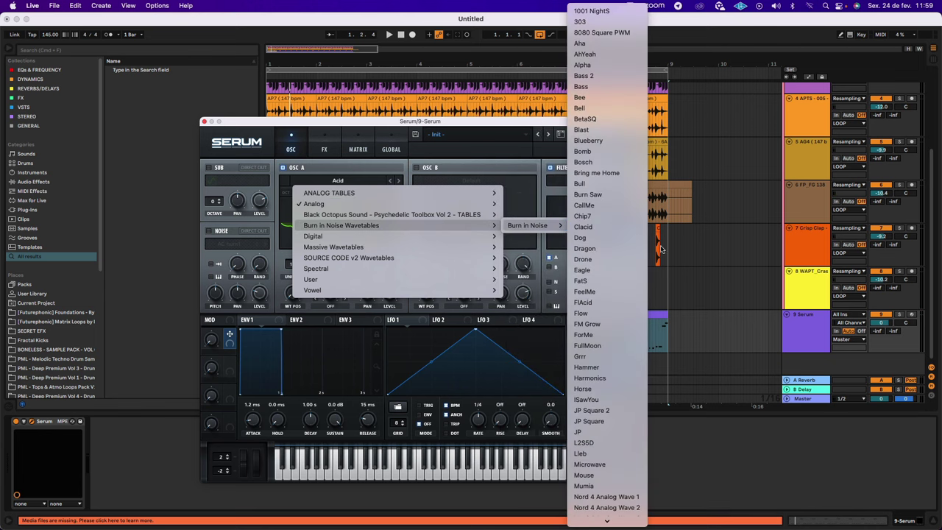
pyautogui.click(589, 21)
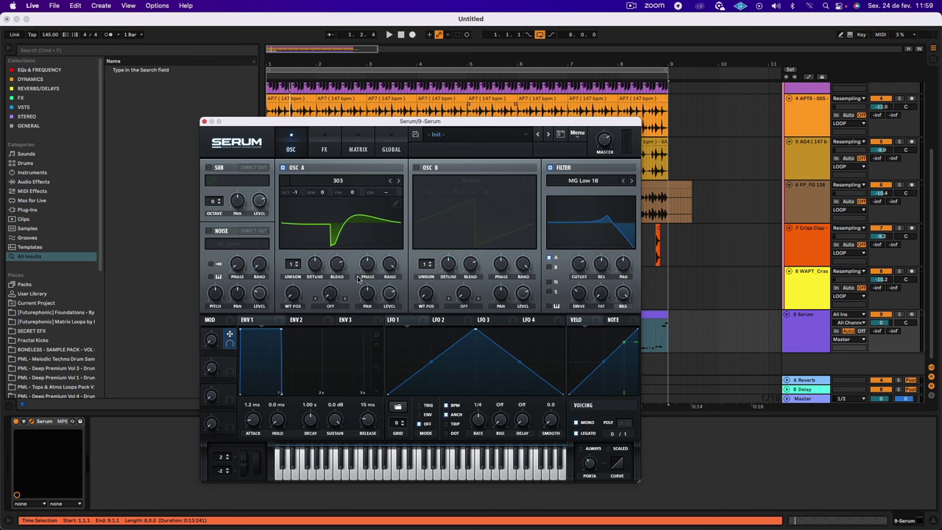
# Audition oscillator A's wavetable positions, reset the position to its default, and lower the filter cutoff slightly.
pyautogui.press('space')
pyautogui.moveTo(294, 305); pyautogui.dragTo(283, 328)
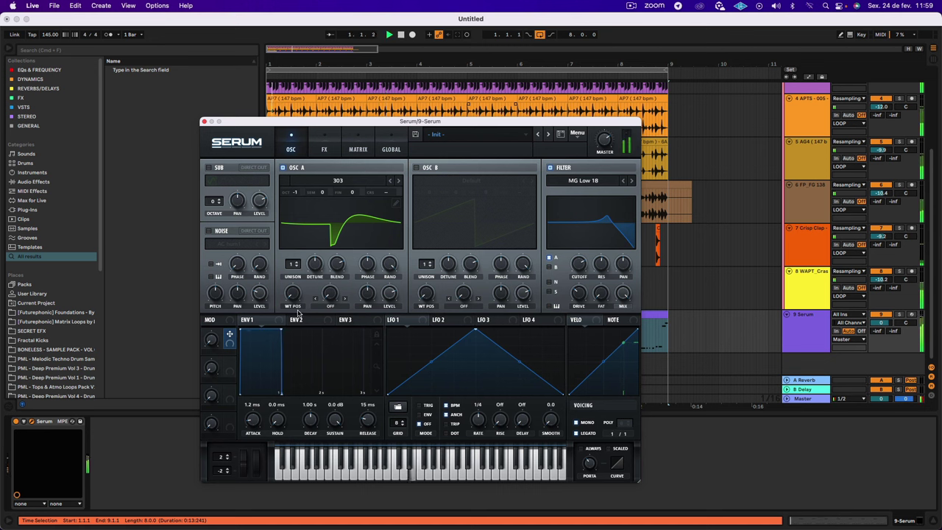
pyautogui.moveTo(292, 294); pyautogui.dragTo(292, 270)
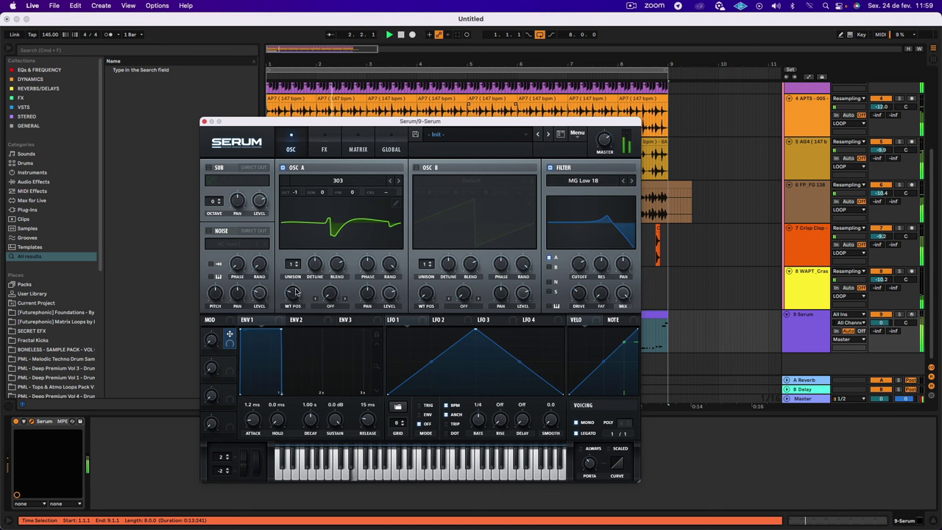
pyautogui.doubleClick(292, 293)
pyautogui.press('space')
pyautogui.moveTo(583, 263)
pyautogui.mouseDown()
pyautogui.moveTo(583, 298)
pyautogui.moveTo(583, 266)
pyautogui.mouseUp()
pyautogui.press('space')
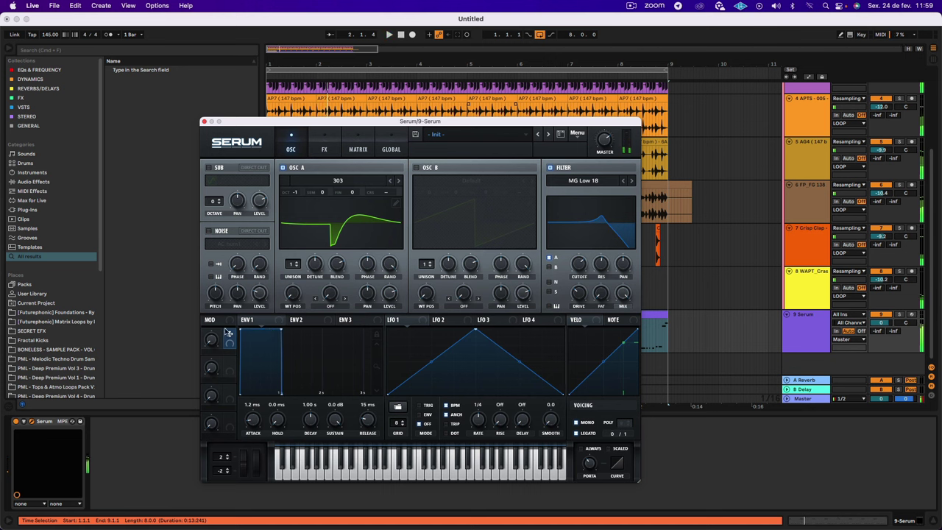
# Assign Macro 1 to the filter cutoff and to oscillator A's wavetable position by about 56, and test its sweep during playback.
pyautogui.moveTo(230, 336); pyautogui.dragTo(580, 265)
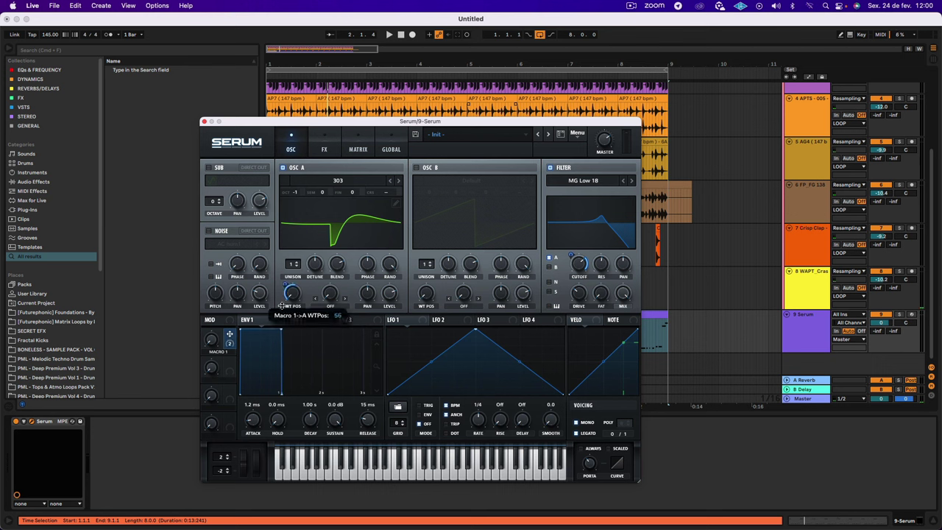
pyautogui.press('space')
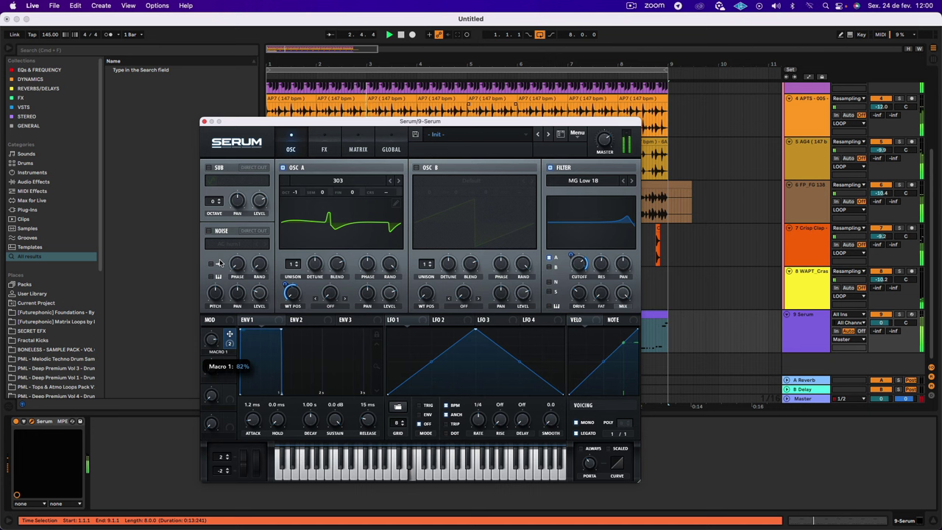
pyautogui.moveTo(213, 341); pyautogui.dragTo(211, 434)
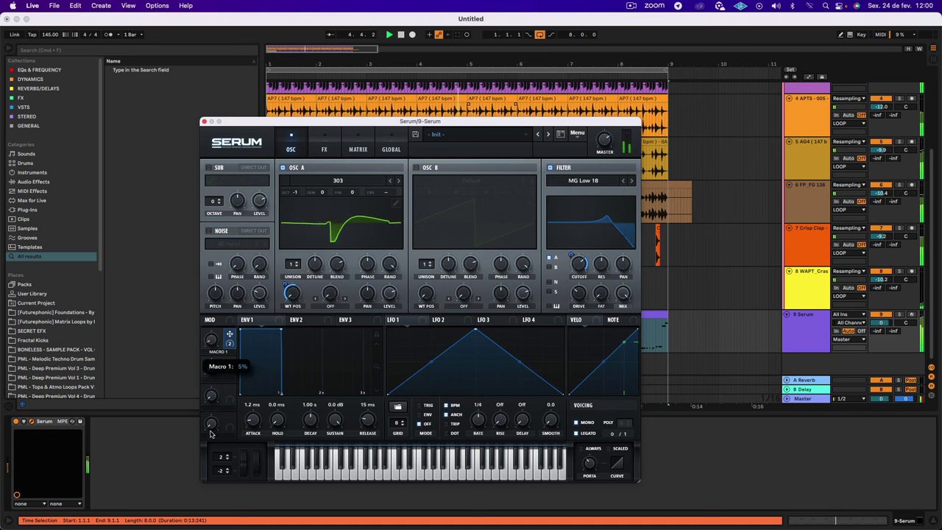
# Enable oscillator B, load the Acid wavetable from Analog into it, route it through the filter, and start playback.
pyautogui.click(416, 167)
pyautogui.click(463, 180)
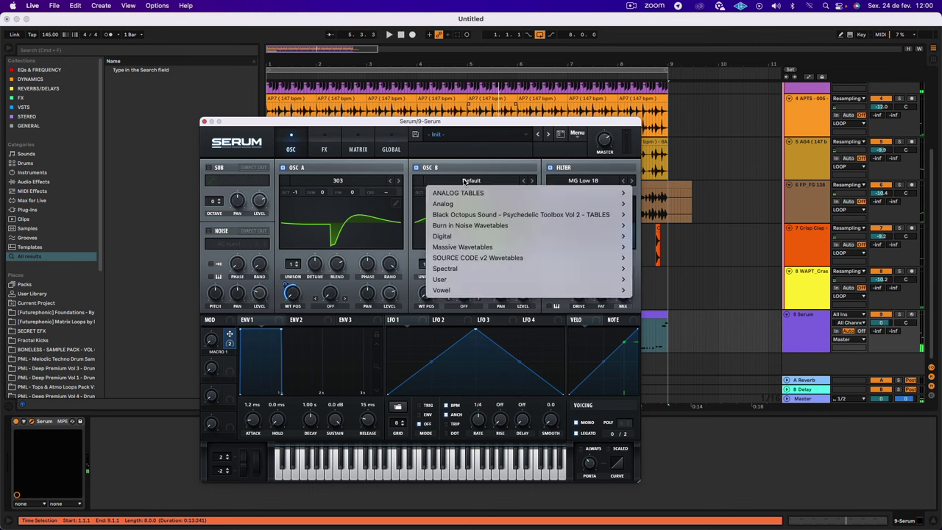
pyautogui.moveTo(464, 203)
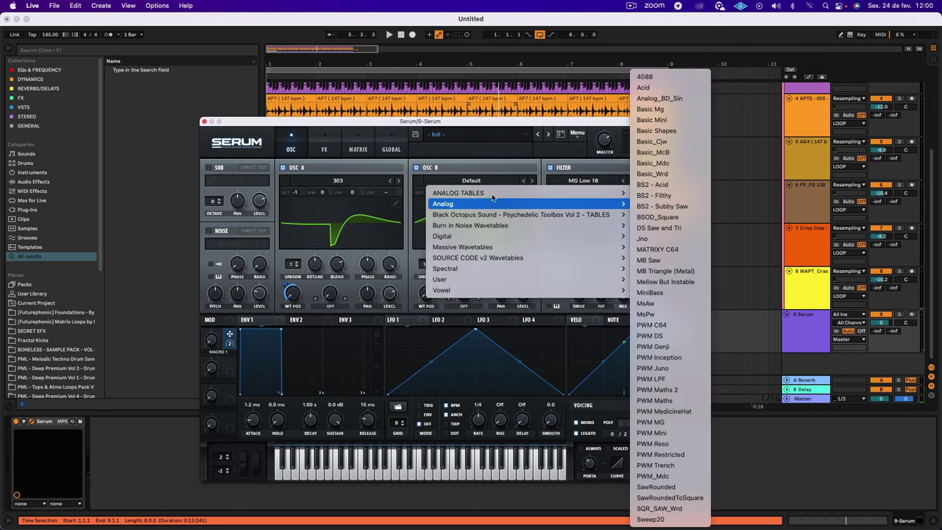
pyautogui.click(643, 86)
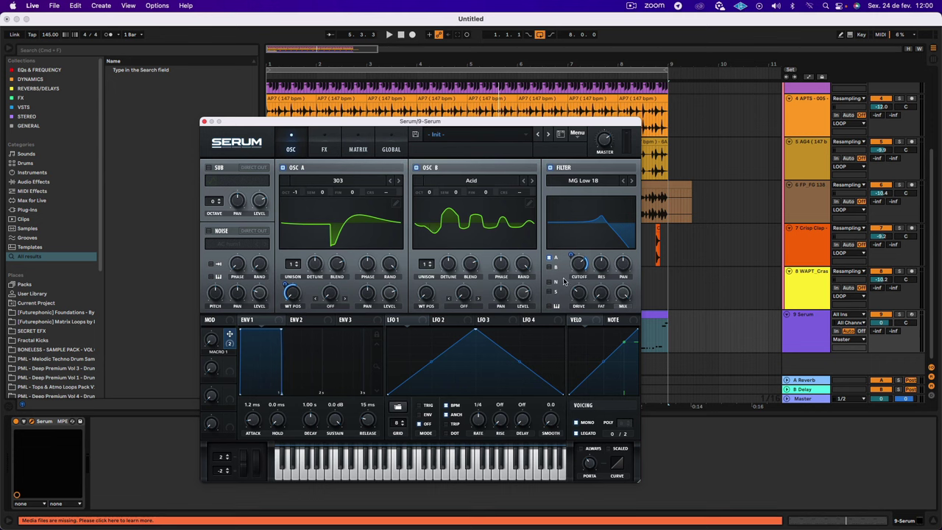
pyautogui.press('space')
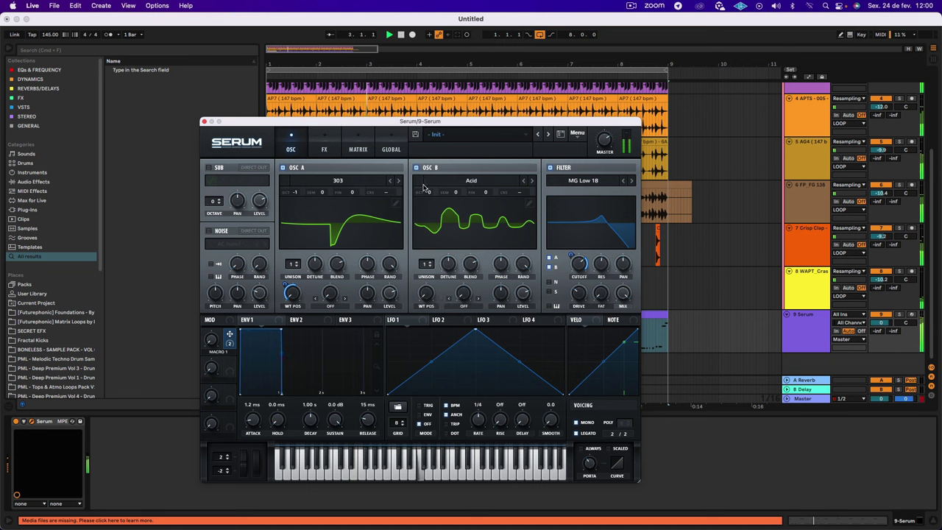
# Set oscillator B's octave to -1 and its unison to 5 voices, auditioning its wavetable position during playback.
pyautogui.moveTo(429, 193); pyautogui.dragTo(427, 204)
pyautogui.moveTo(427, 293); pyautogui.dragTo(402, 370)
pyautogui.press('space')
pyautogui.click(430, 234)
pyautogui.press('space')
# Assign Macro 1 to oscillator B's wavetable position and test the macro's sweep during playback.
pyautogui.moveTo(231, 332); pyautogui.dragTo(413, 305)
pyautogui.press('space')
pyautogui.moveTo(211, 344); pyautogui.dragTo(215, 289)
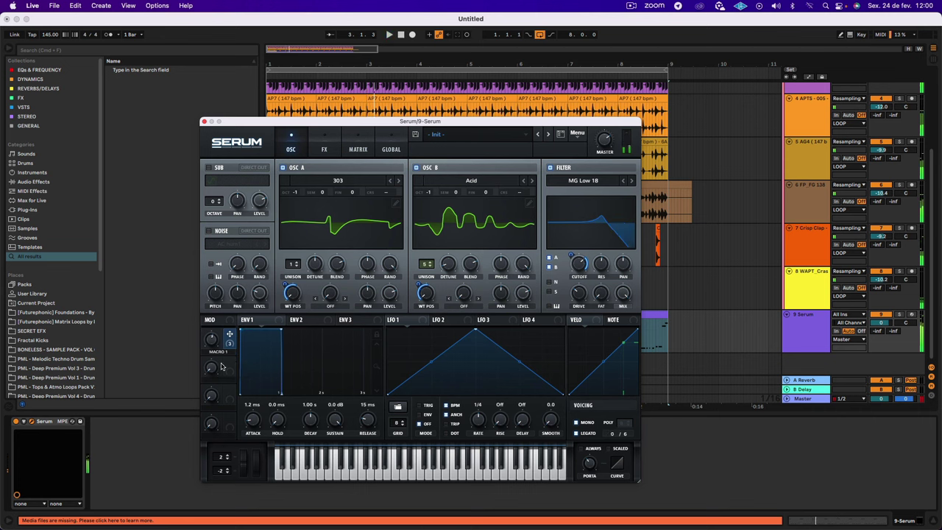
# Assign Macro 1 to the phaser's frequency, sweep it during playback, and fine-tune the delay's mix.
pyautogui.click(321, 149)
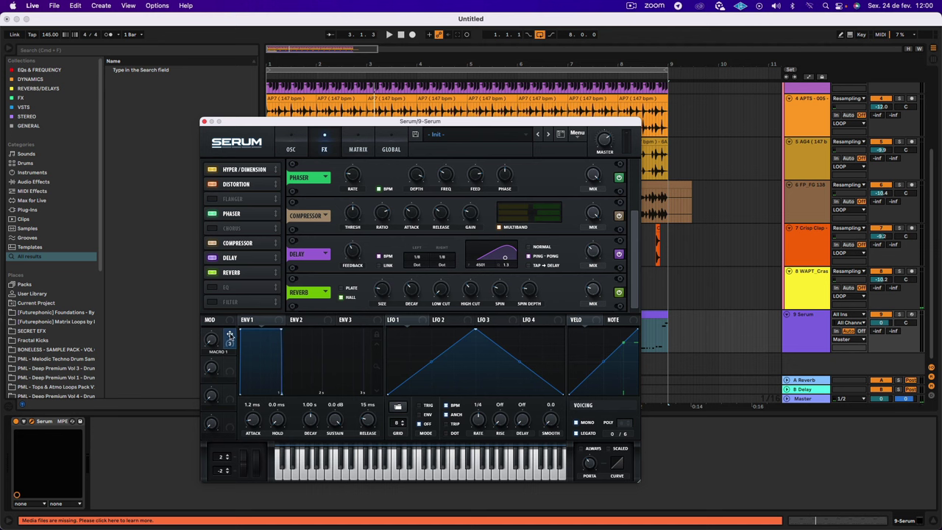
pyautogui.moveTo(230, 336); pyautogui.dragTo(443, 180)
pyautogui.moveTo(442, 172)
pyautogui.press('space')
pyautogui.moveTo(209, 341)
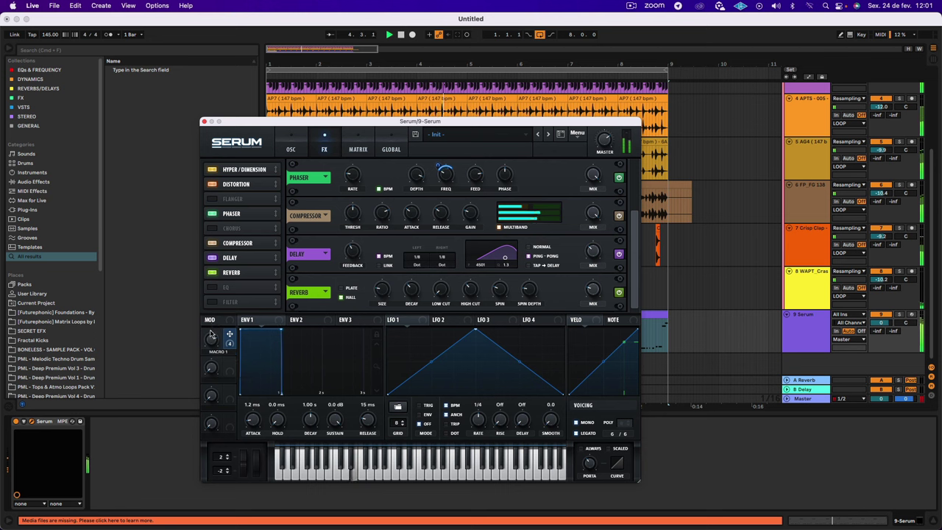
pyautogui.moveTo(211, 344); pyautogui.dragTo(210, 325)
pyautogui.moveTo(594, 244)
pyautogui.moveTo(594, 244); pyautogui.dragTo(592, 248)
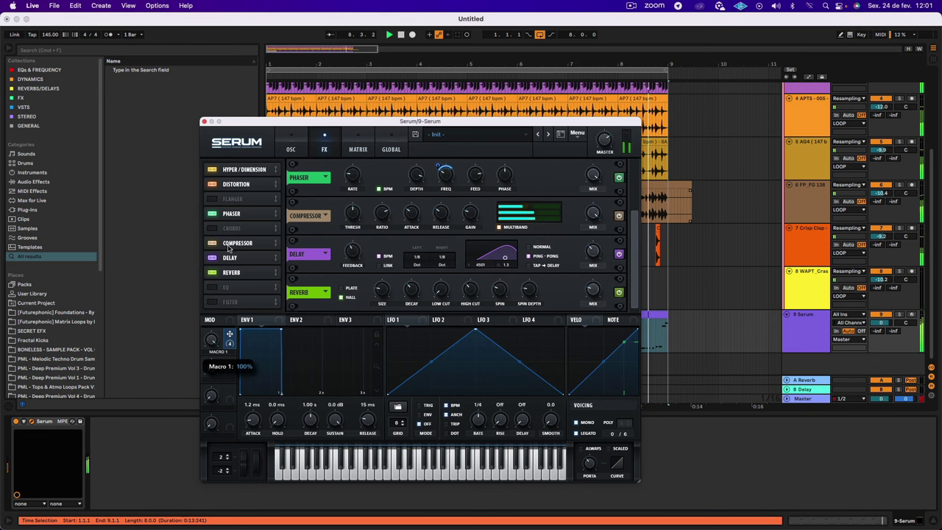
# Enable the sub oscillator, set both oscillators' warp mode to FM (Sub), and assign Macro 2 to both warp amounts.
pyautogui.click(292, 145)
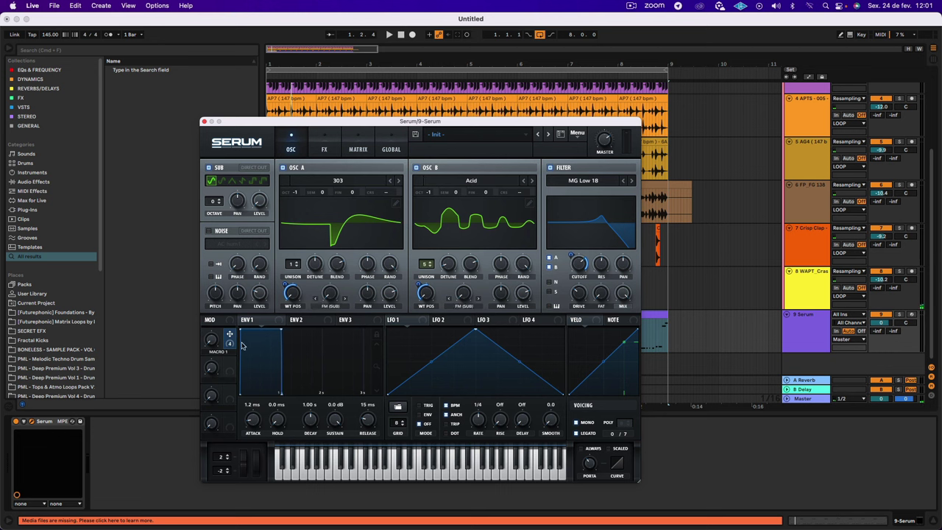
pyautogui.moveTo(229, 366); pyautogui.dragTo(327, 296)
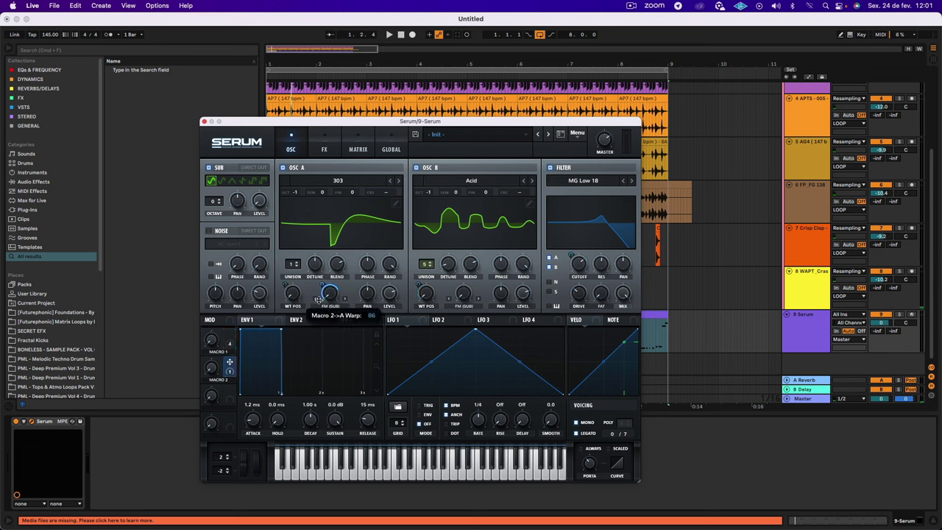
pyautogui.moveTo(229, 368); pyautogui.dragTo(449, 298)
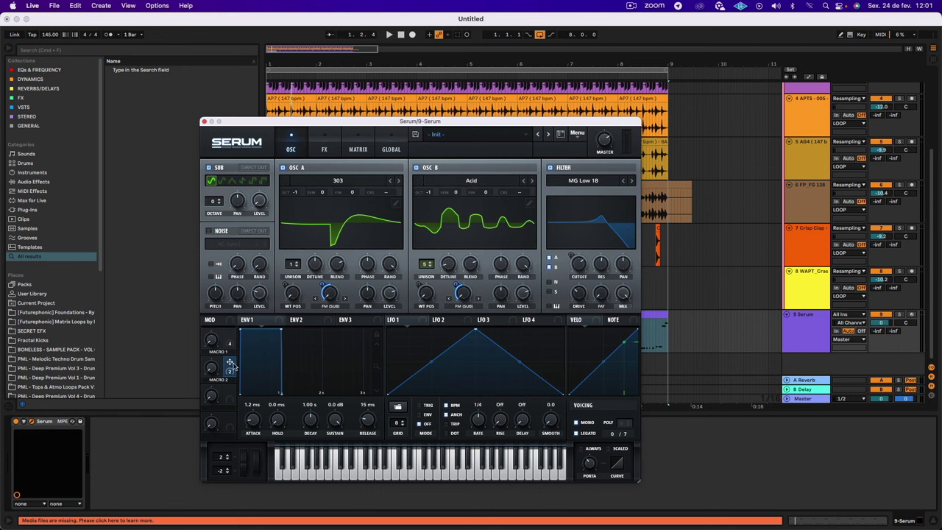
# Sweep Macro 2 during playback and adjust its modulation amount on the warp of oscillators A and B.
pyautogui.press('space')
pyautogui.moveTo(212, 367); pyautogui.dragTo(222, 260)
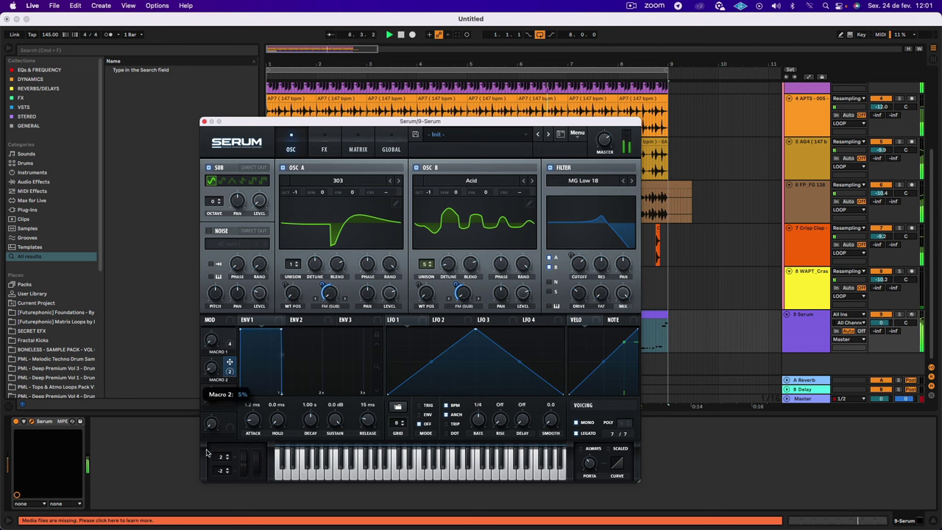
pyautogui.moveTo(206, 480); pyautogui.dragTo(234, 404)
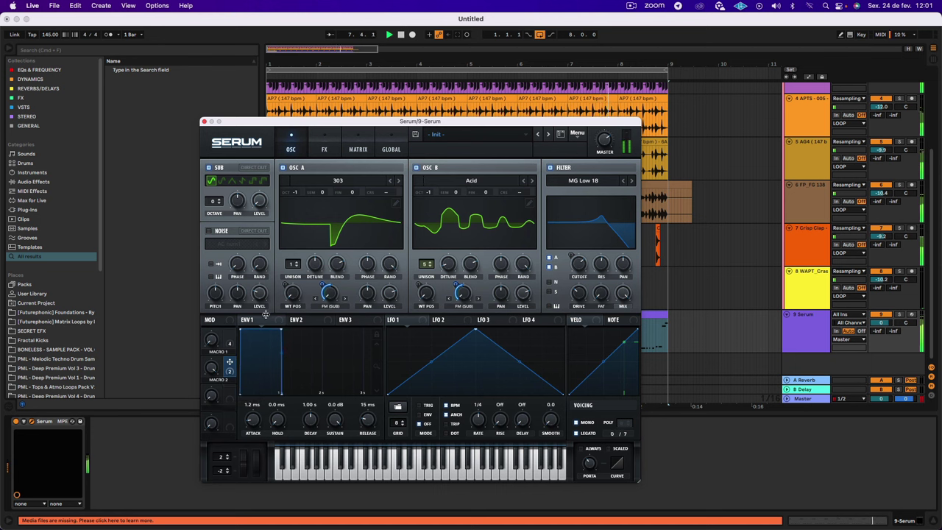
pyautogui.moveTo(322, 284); pyautogui.dragTo(322, 271)
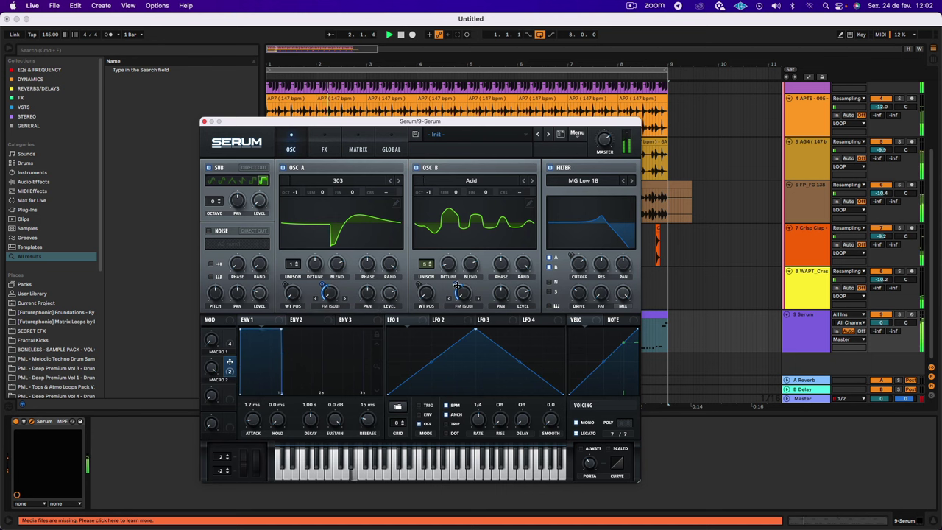
pyautogui.moveTo(457, 286); pyautogui.dragTo(454, 287)
# Try the sub oscillator's square waveform at octaves -1 and -2 while sweeping Macro 2.
pyautogui.moveTo(214, 201); pyautogui.dragTo(214, 194)
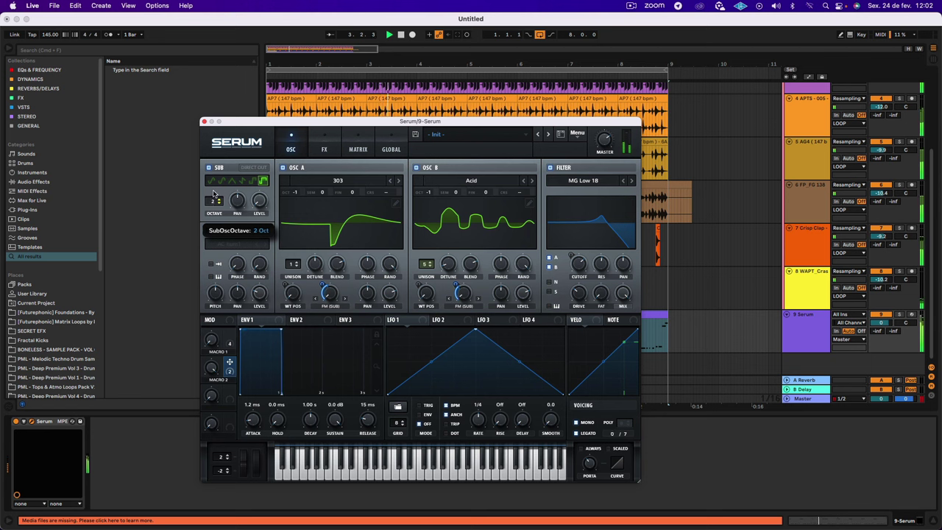
pyautogui.click(252, 180)
pyautogui.click(218, 199)
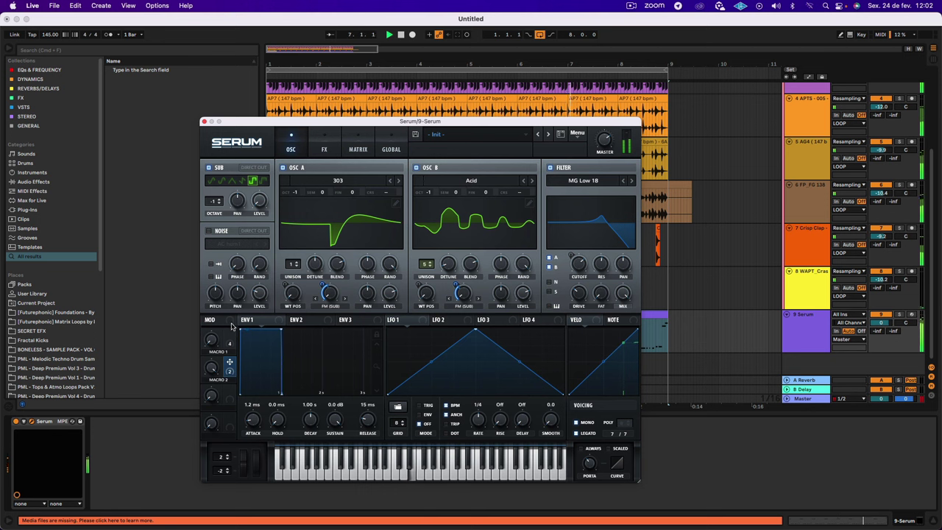
pyautogui.moveTo(210, 366); pyautogui.dragTo(212, 398)
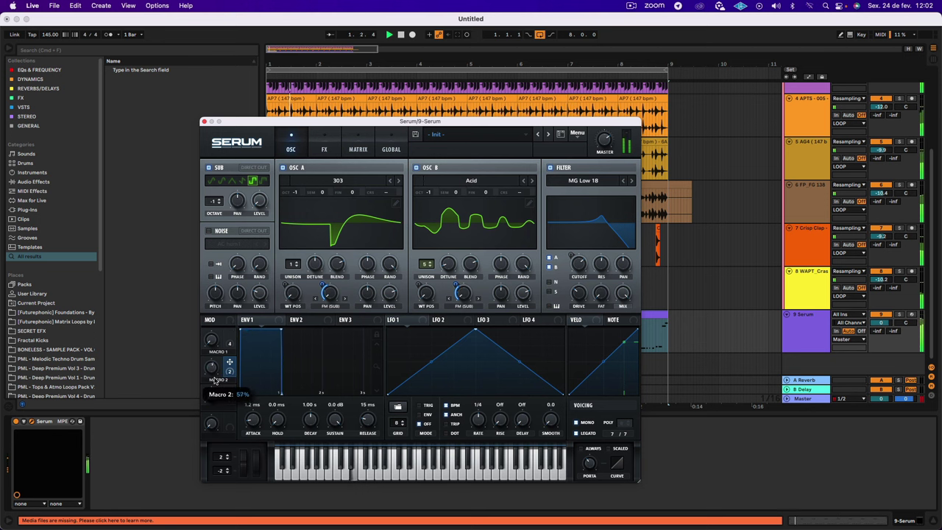
pyautogui.moveTo(214, 366); pyautogui.dragTo(209, 354)
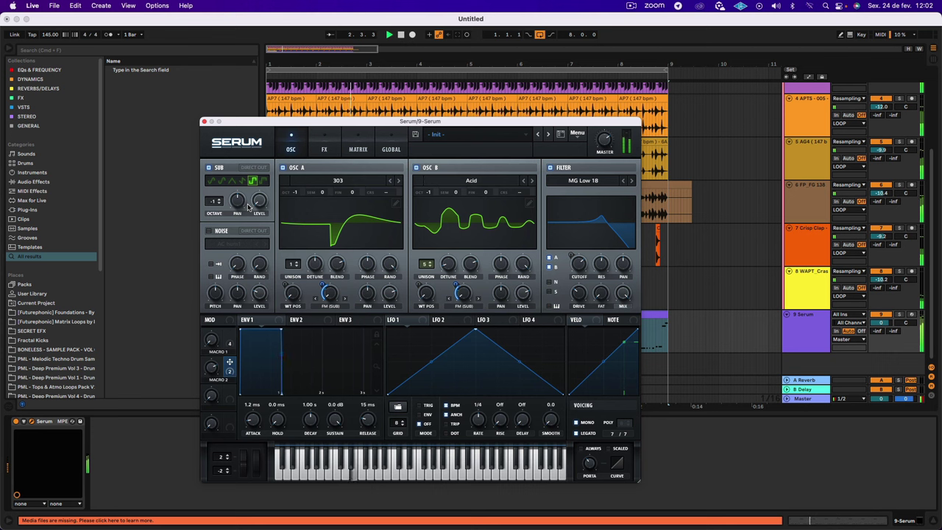
pyautogui.moveTo(207, 206)
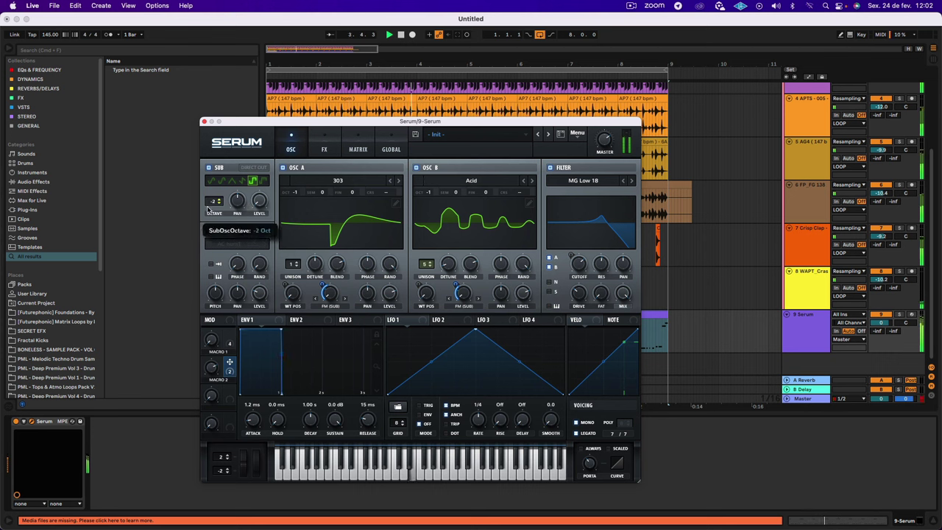
pyautogui.moveTo(211, 369); pyautogui.dragTo(214, 351)
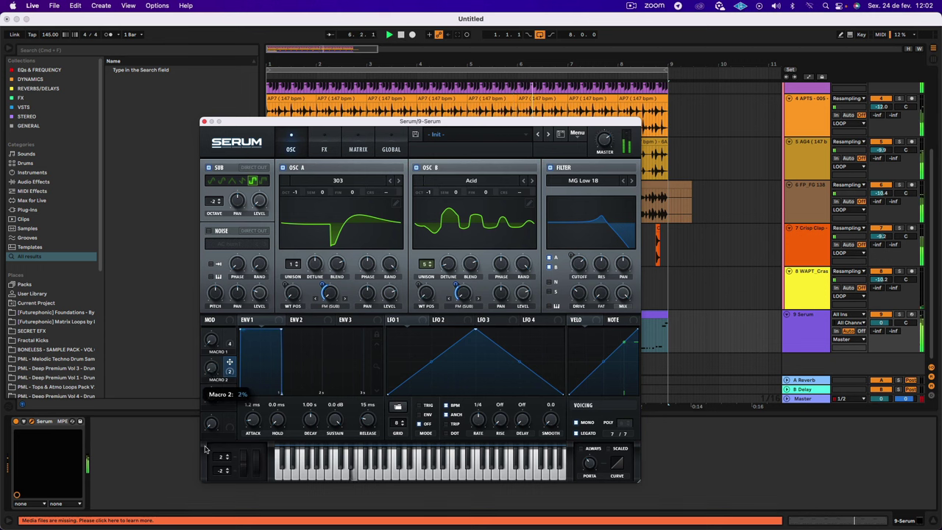
# Try the sub oscillator's rounded-rectangle waveform at octaves -1 and 0 while sweeping Macro 2.
pyautogui.click(222, 181)
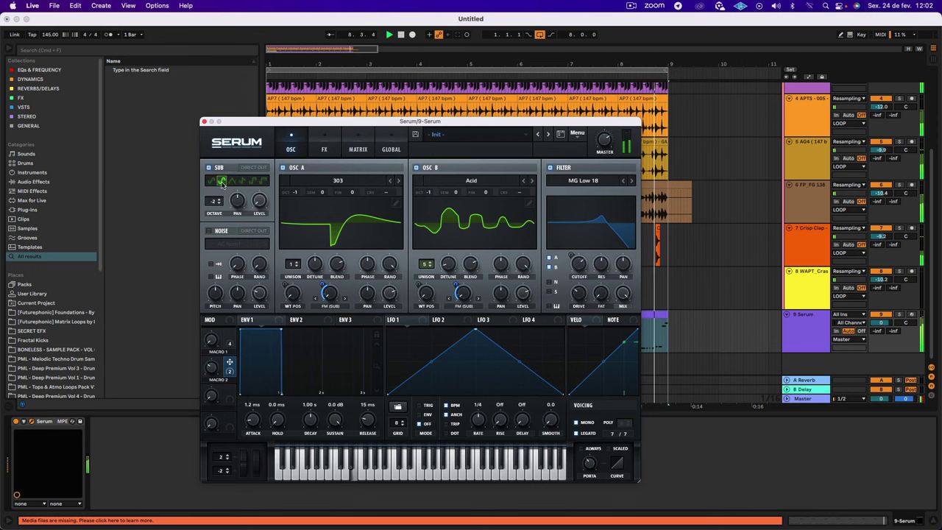
pyautogui.click(218, 199)
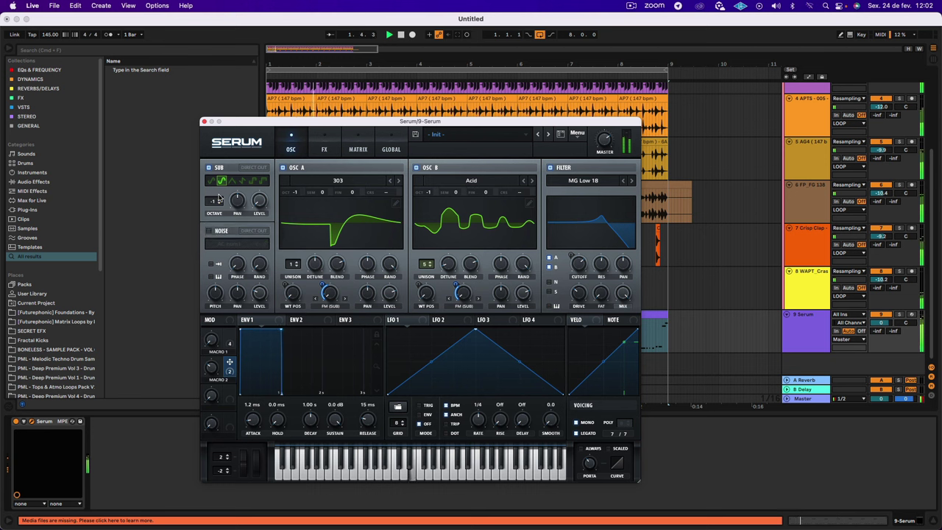
pyautogui.moveTo(215, 374); pyautogui.dragTo(218, 327)
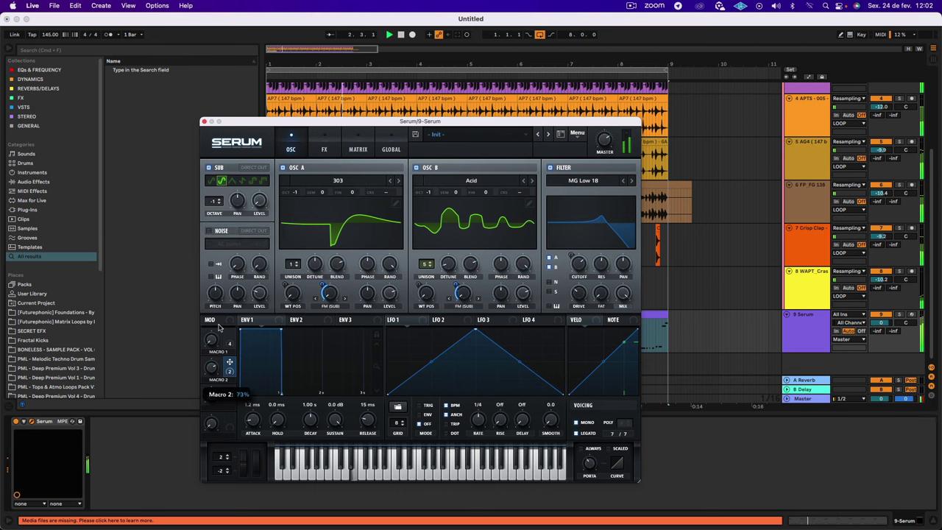
pyautogui.click(214, 201)
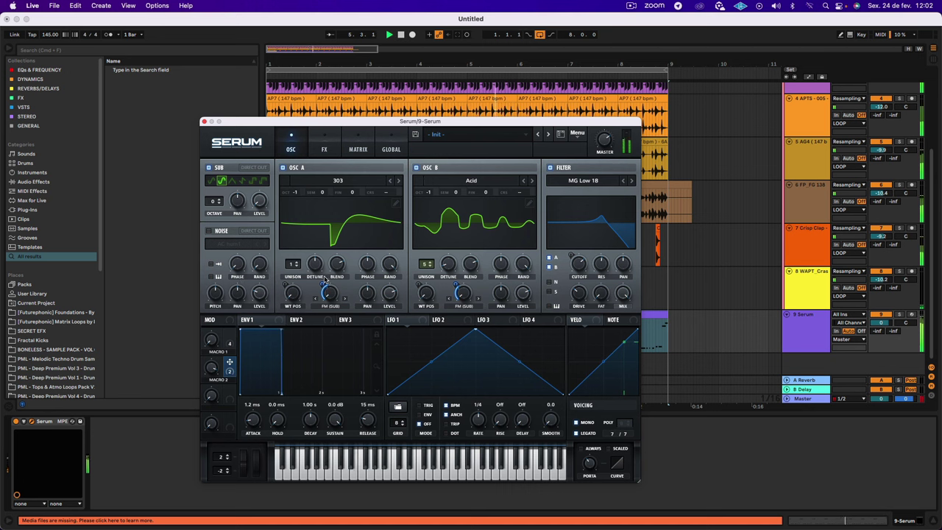
pyautogui.moveTo(318, 287)
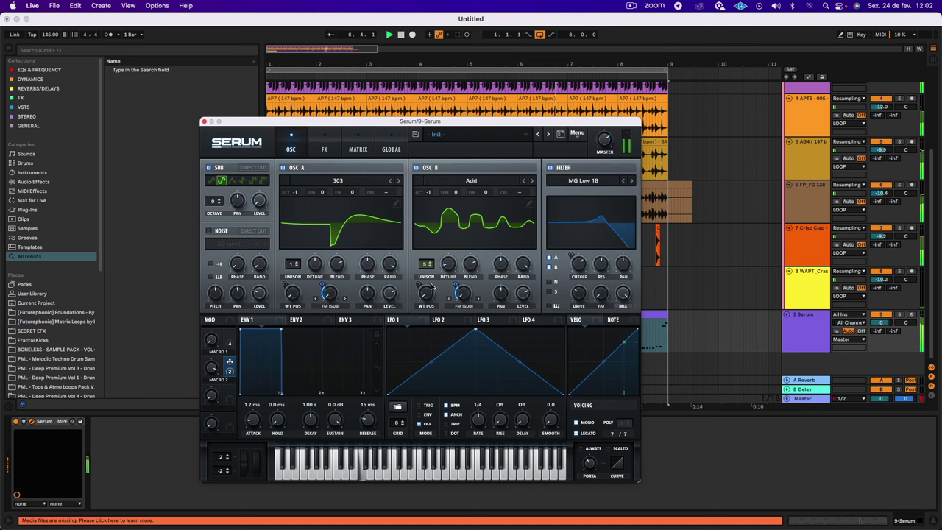
pyautogui.moveTo(453, 283)
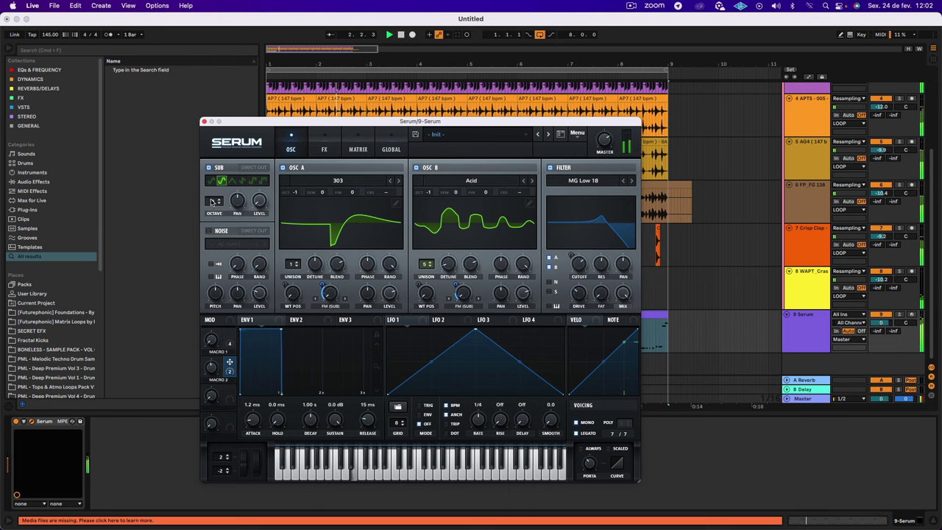
# Set the sub oscillator to octave -1 with the sine waveform and audition it with both macros.
pyautogui.moveTo(213, 201); pyautogui.dragTo(212, 211)
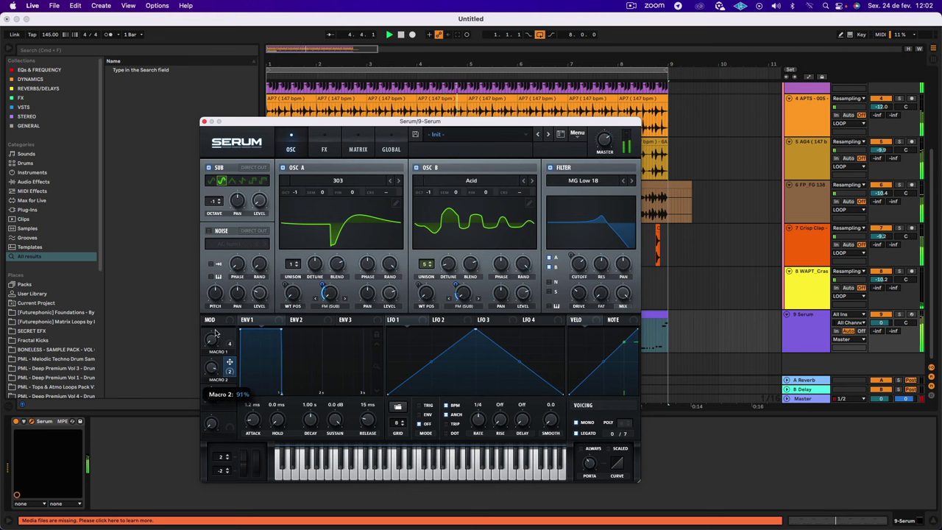
pyautogui.click(211, 182)
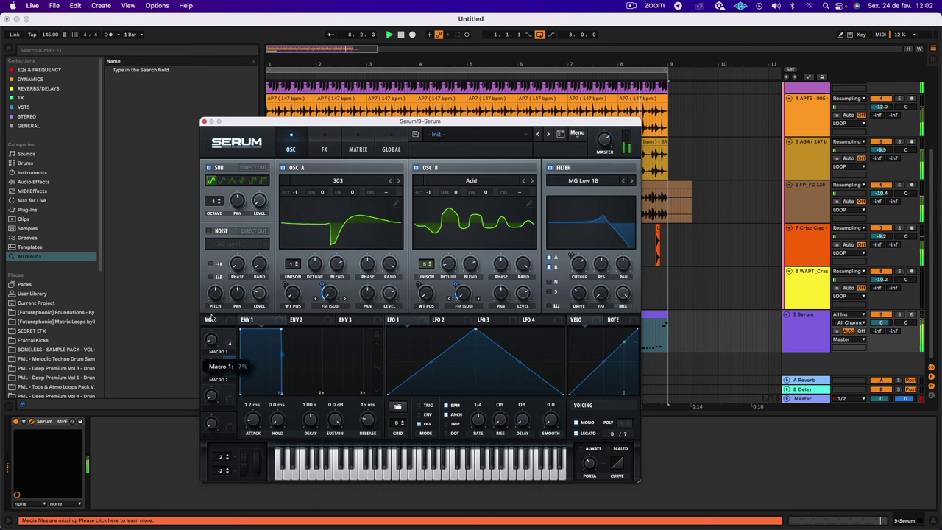
pyautogui.moveTo(214, 365)
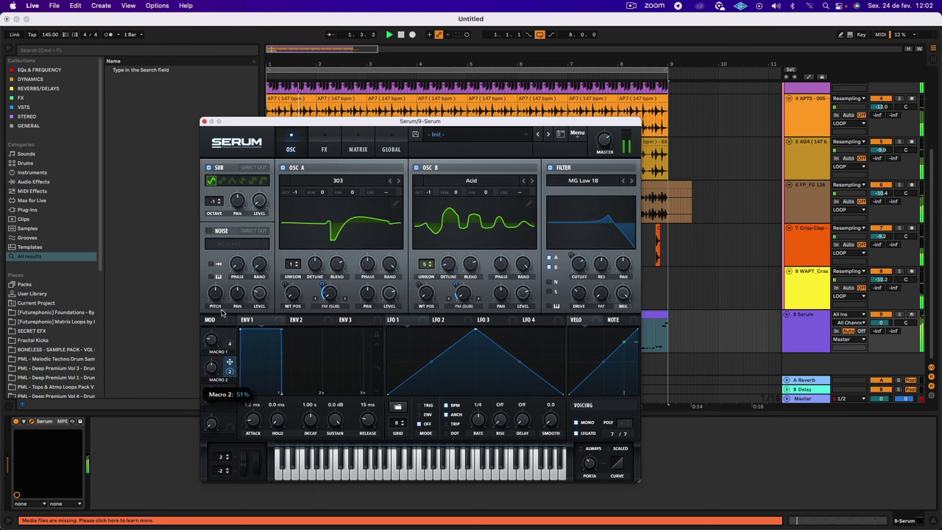
# Sweep Macro 1 and Macro 2 together during playback, lower both again, and stop playback.
pyautogui.moveTo(212, 340); pyautogui.dragTo(216, 283)
pyautogui.doubleClick(213, 353)
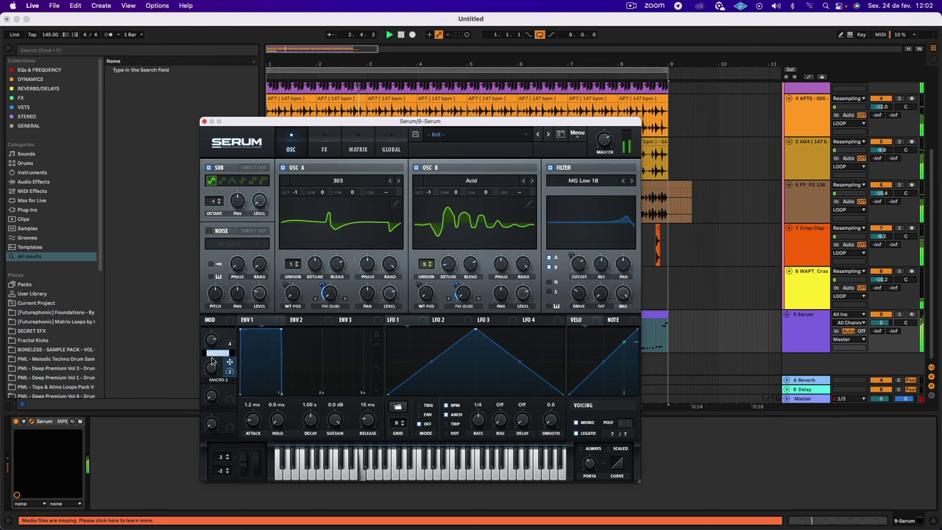
pyautogui.click(212, 366)
pyautogui.moveTo(212, 341); pyautogui.dragTo(190, 414)
pyautogui.moveTo(212, 367); pyautogui.dragTo(210, 407)
pyautogui.moveTo(211, 341)
pyautogui.mouseDown()
pyautogui.moveTo(225, 323)
pyautogui.moveTo(204, 371)
pyautogui.moveTo(212, 310)
pyautogui.moveTo(209, 340)
pyautogui.mouseUp()
pyautogui.press('space')
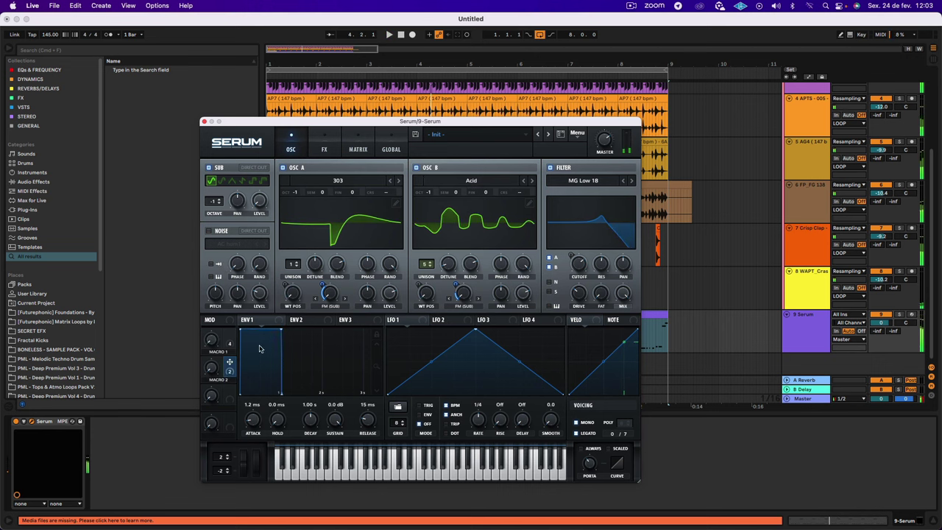
# Turn off oscillator B, load the Digital wavetable Hoo into oscillator A, and start playback to audition it.
pyautogui.click(417, 168)
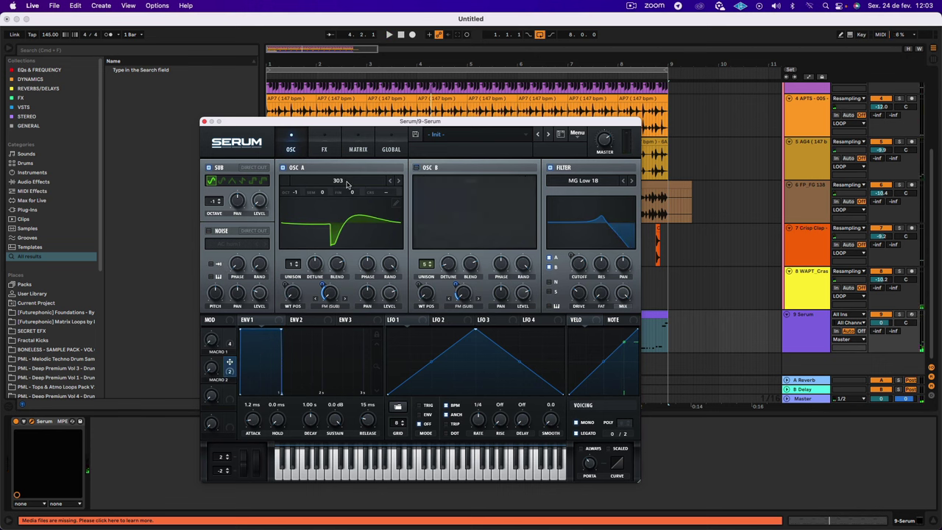
pyautogui.click(349, 180)
pyautogui.click(349, 177)
pyautogui.click(338, 182)
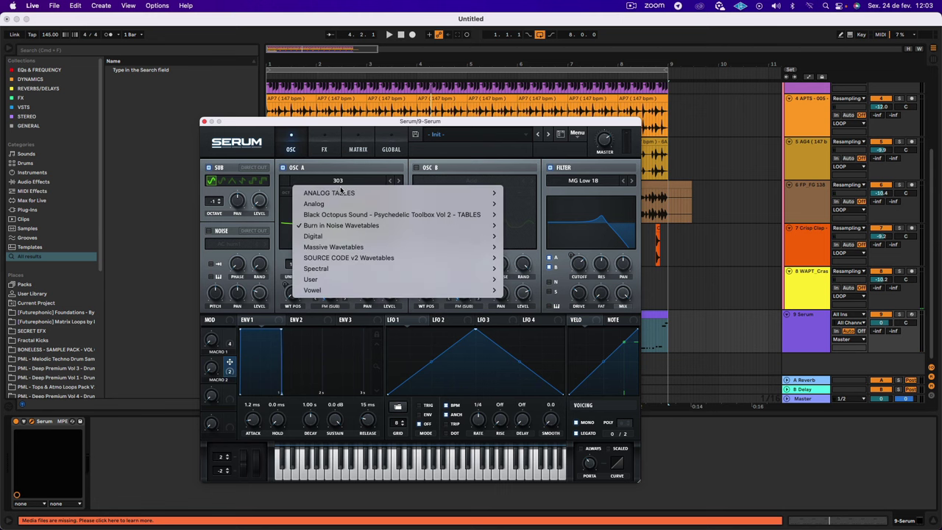
pyautogui.moveTo(332, 236)
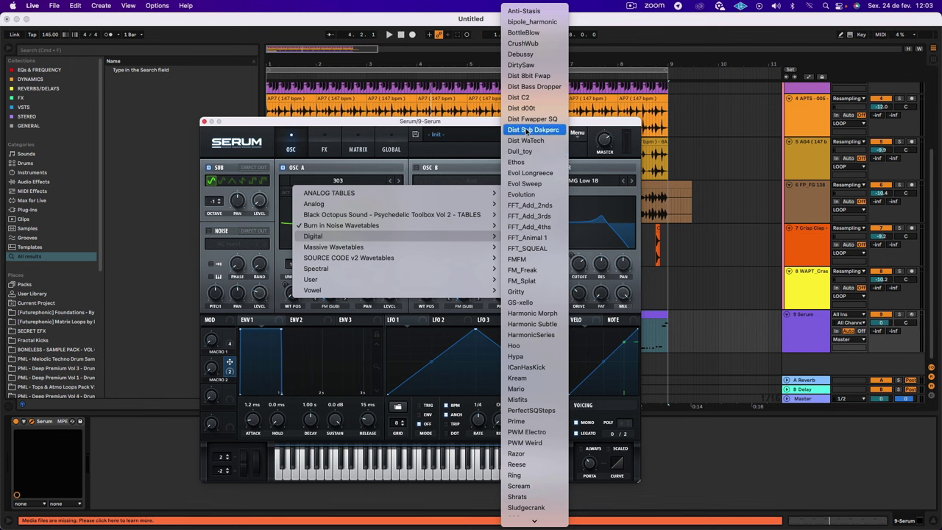
pyautogui.scroll(-3, 513, 262)
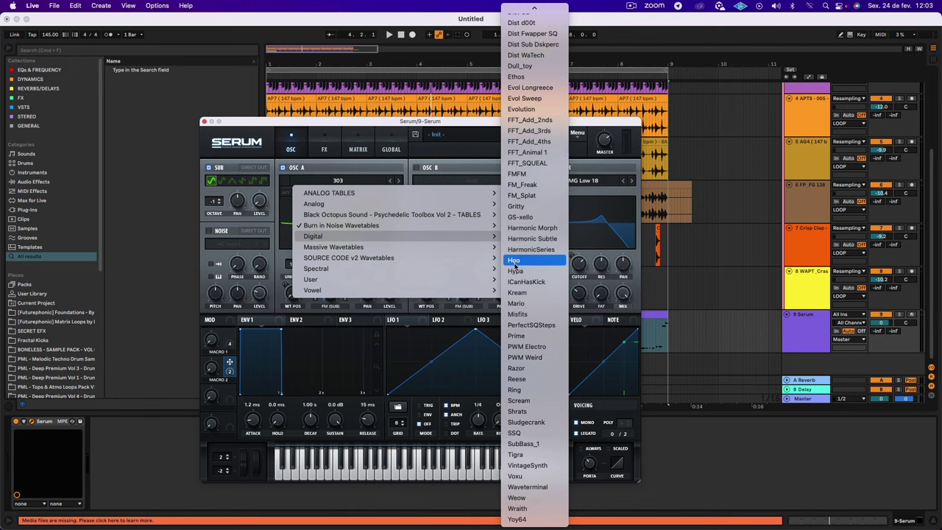
pyautogui.click(513, 263)
pyautogui.press('space')
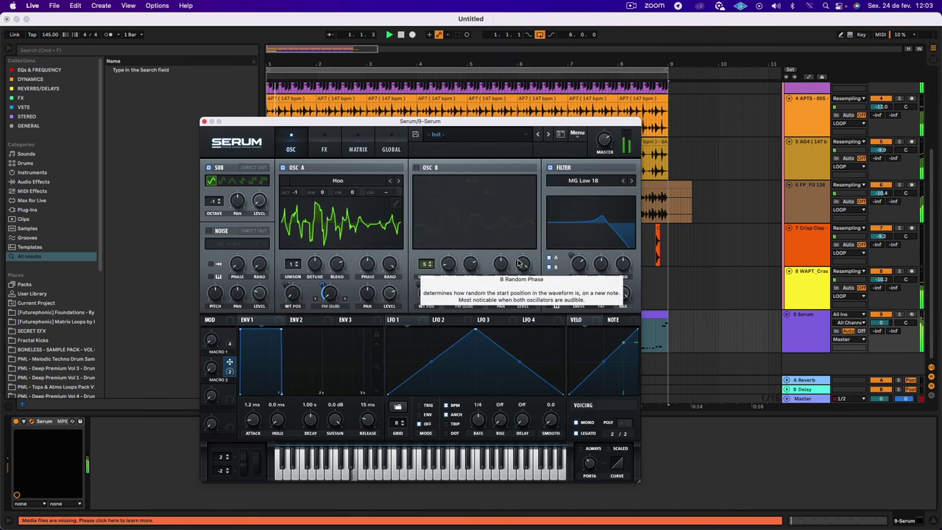
# Set oscillator A to octave -2 with the Bend + warp mode and audition it while sweeping Macro 2.
pyautogui.moveTo(296, 195); pyautogui.dragTo(292, 220)
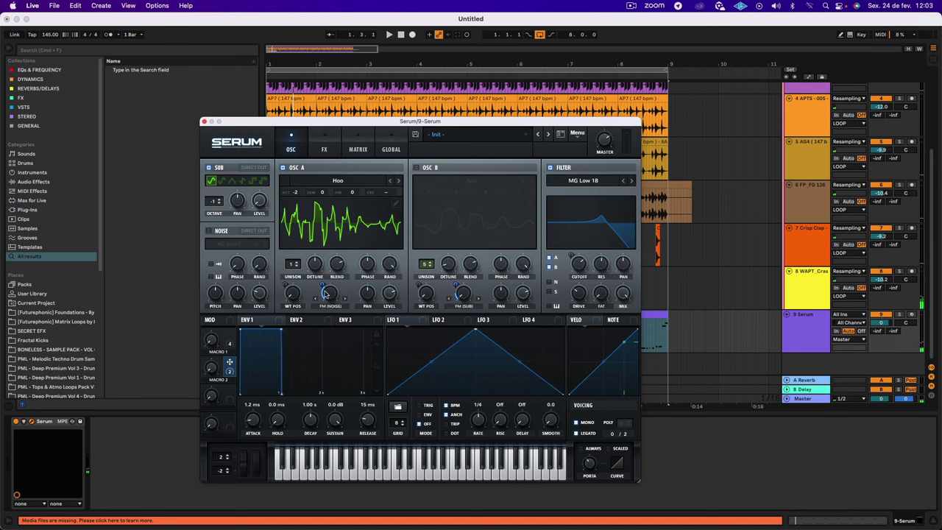
pyautogui.click(331, 305)
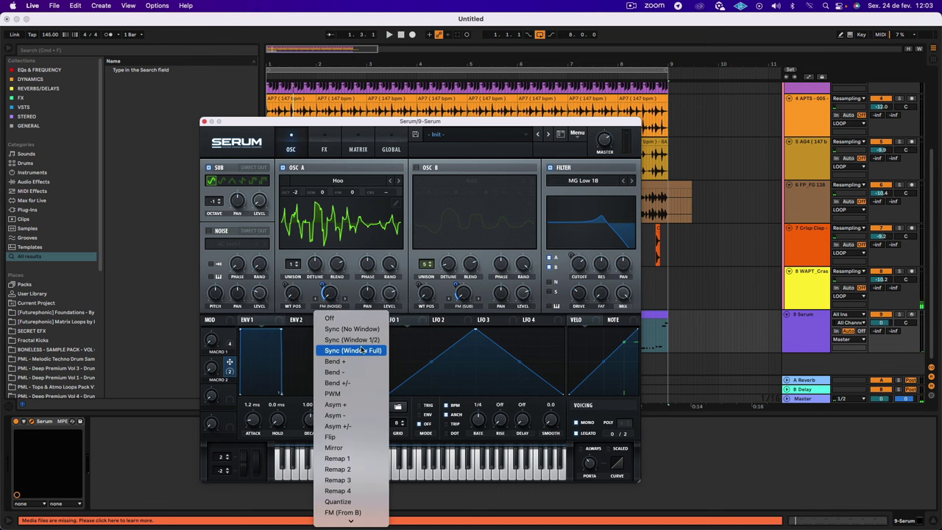
pyautogui.scroll(-2, 354, 363)
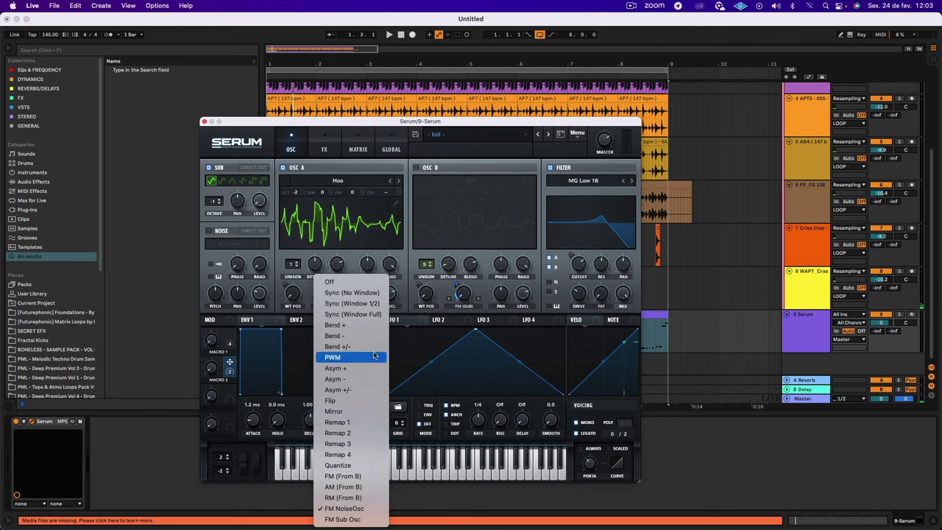
pyautogui.click(335, 324)
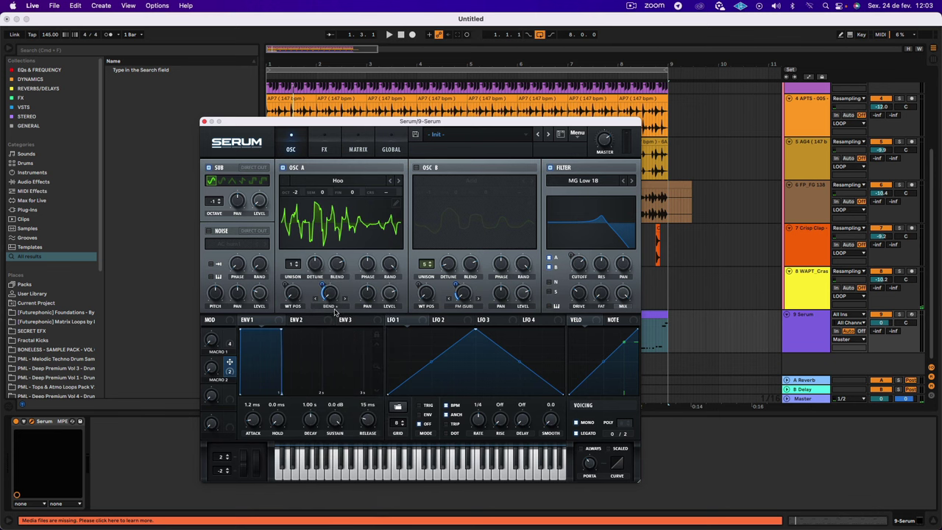
pyautogui.press('space')
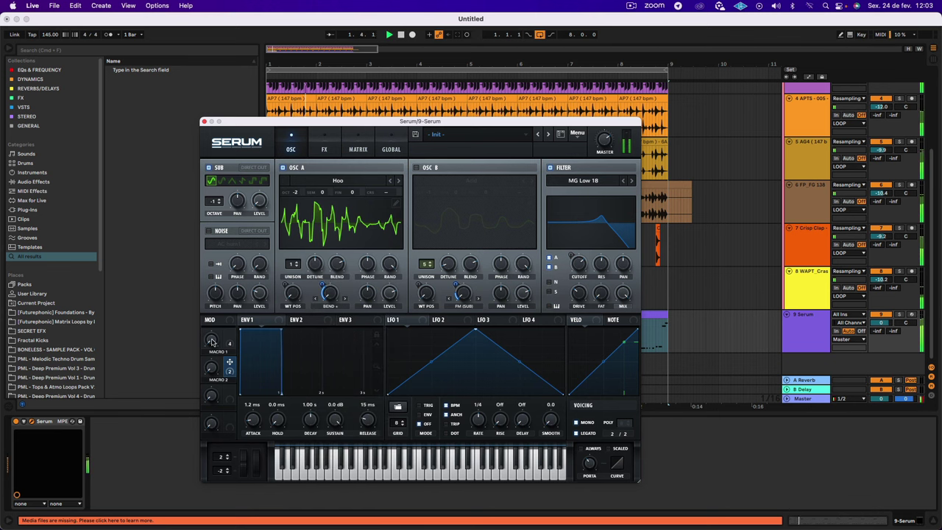
pyautogui.moveTo(211, 369); pyautogui.dragTo(225, 257)
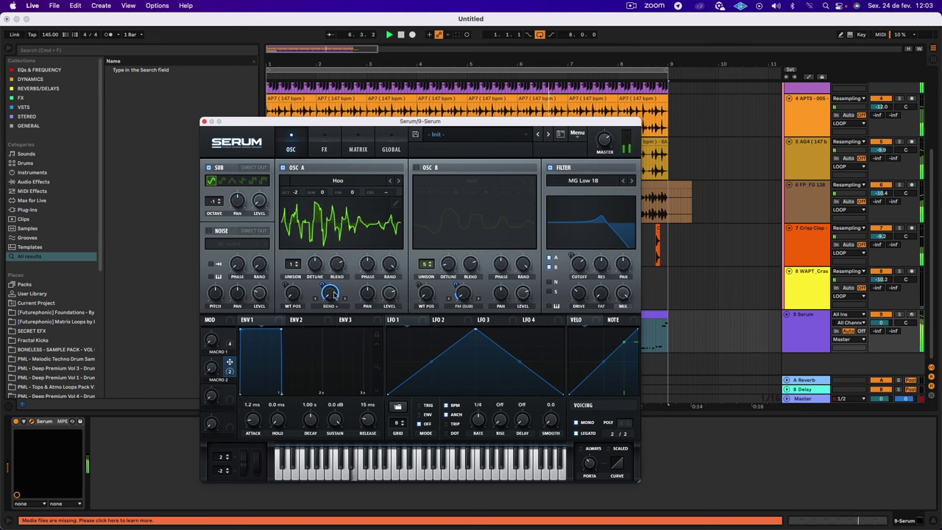
# Change oscillator A's warp mode to PWM and audition it during playback with Macro 1.
pyautogui.click(330, 310)
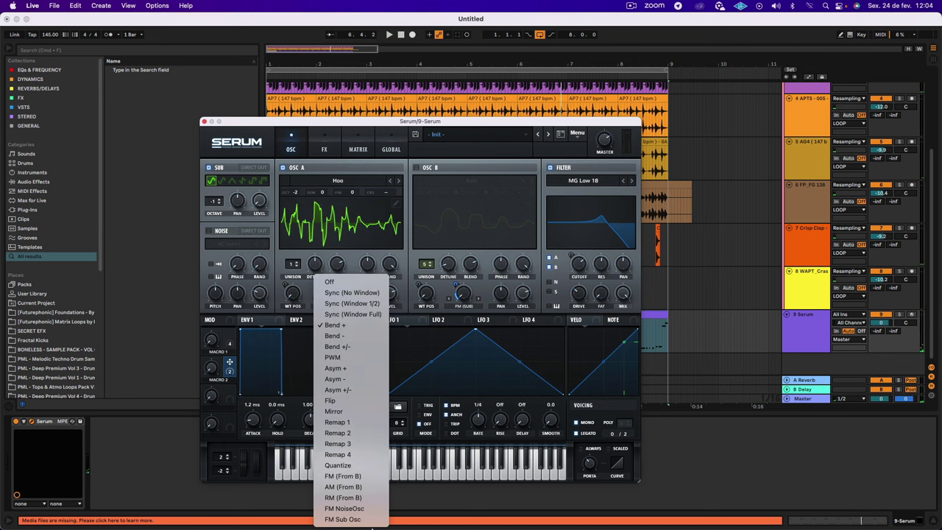
pyautogui.click(372, 360)
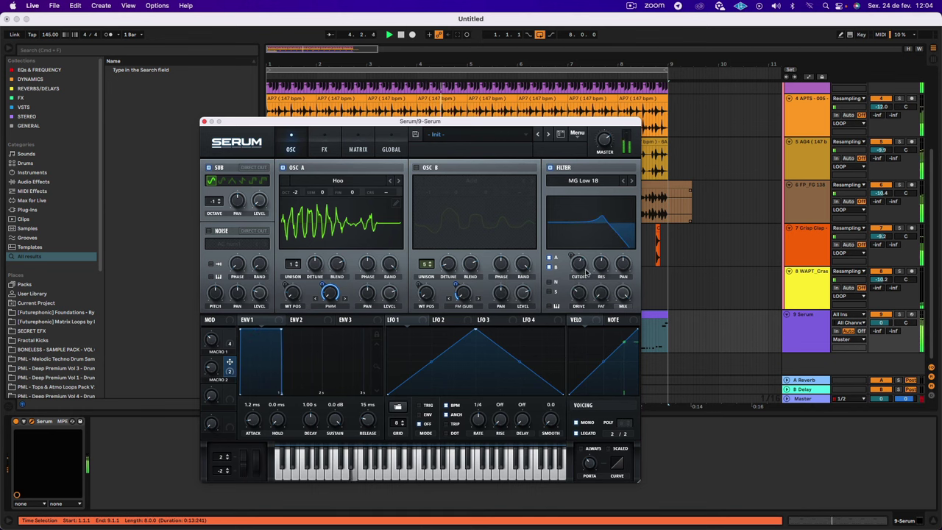
pyautogui.moveTo(601, 263)
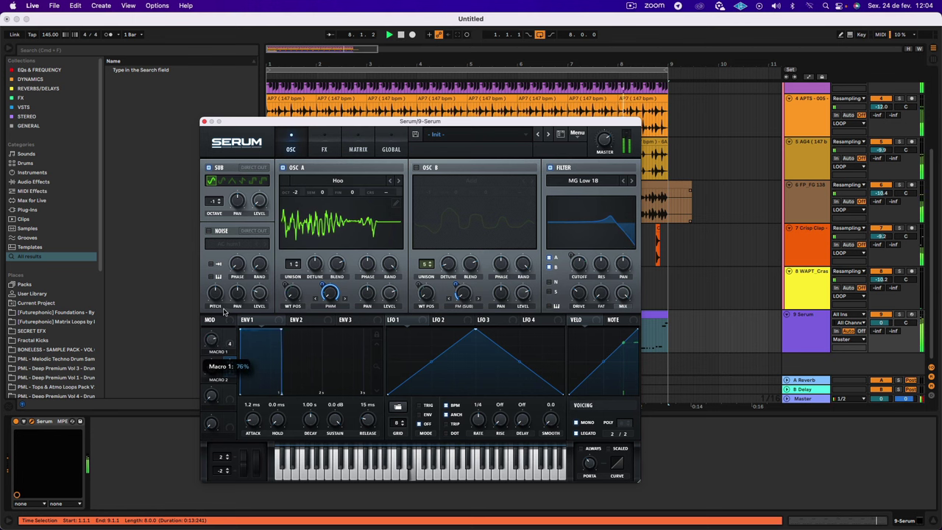
# Step oscillator A's wavetable forward to Kream and audition it while raising Macro 1.
pyautogui.click(397, 181)
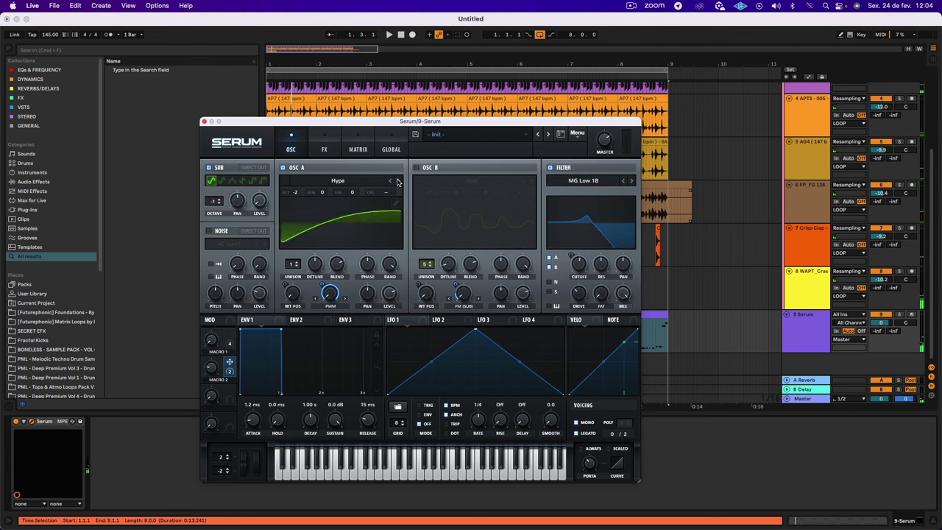
pyautogui.click(397, 181)
pyautogui.click(397, 181)
pyautogui.press('space')
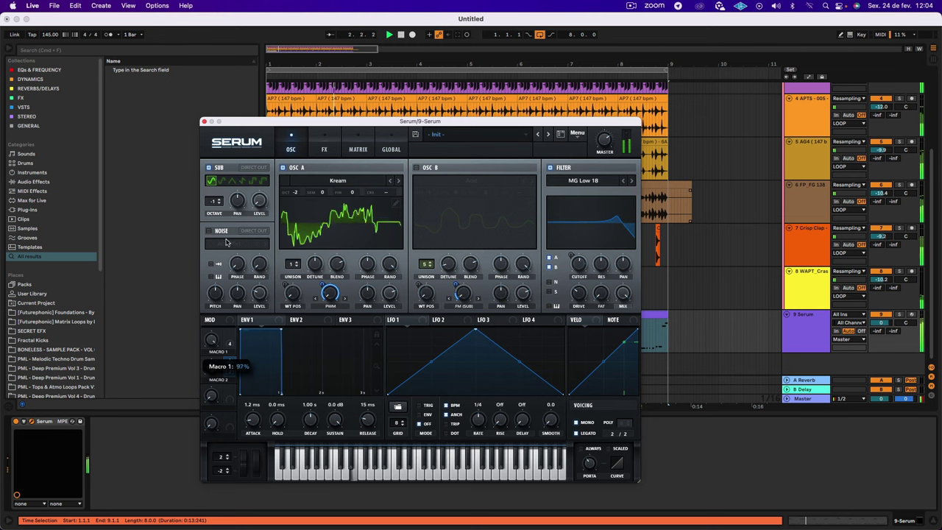
# Load the Psy Leader Warp wavetable from SOURCE CODE v2 Wavetables into oscillator A.
pyautogui.click(344, 180)
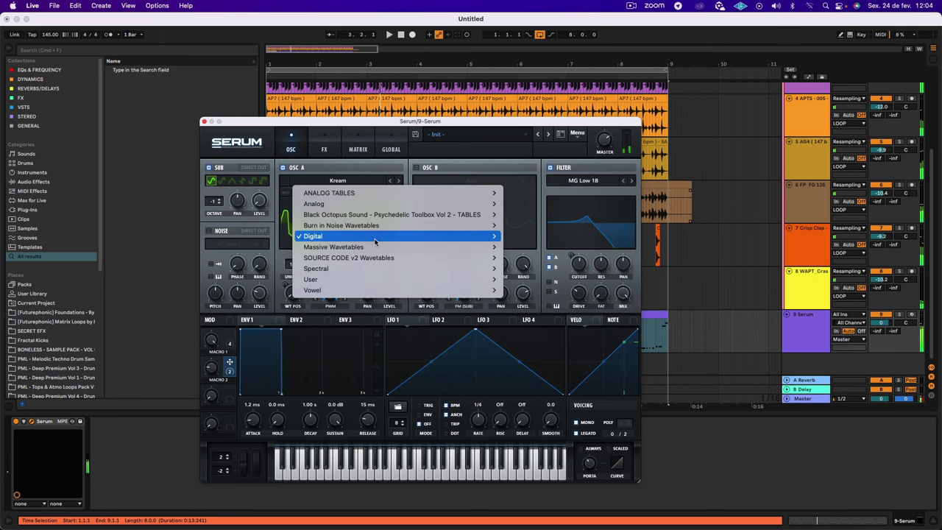
pyautogui.moveTo(359, 217)
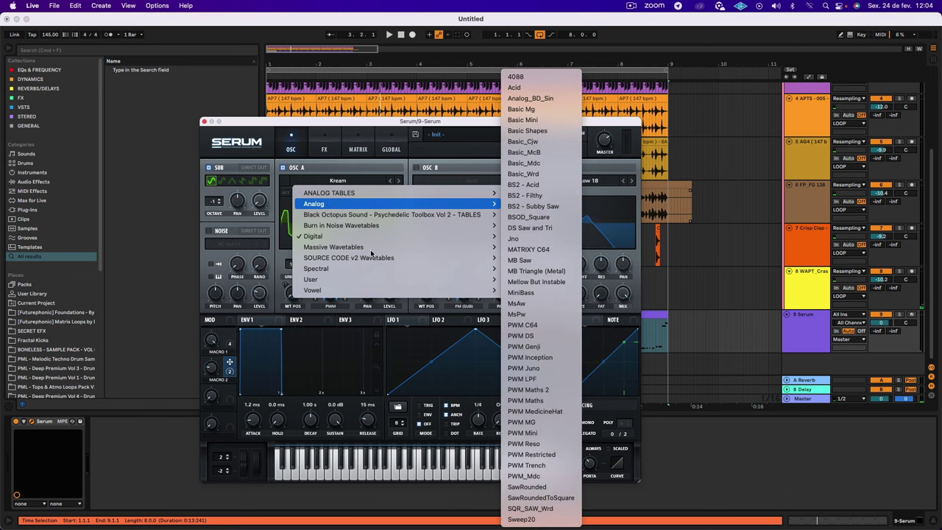
pyautogui.moveTo(370, 258)
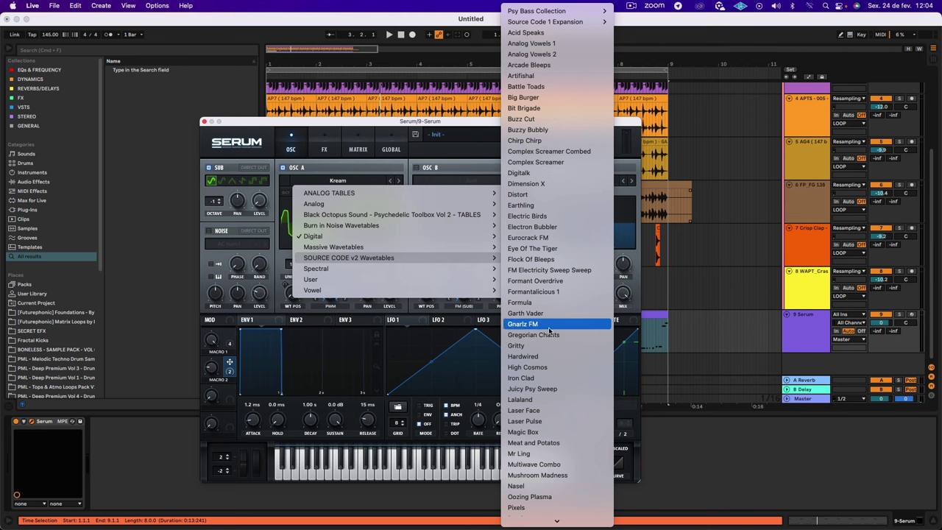
pyautogui.moveTo(536, 27)
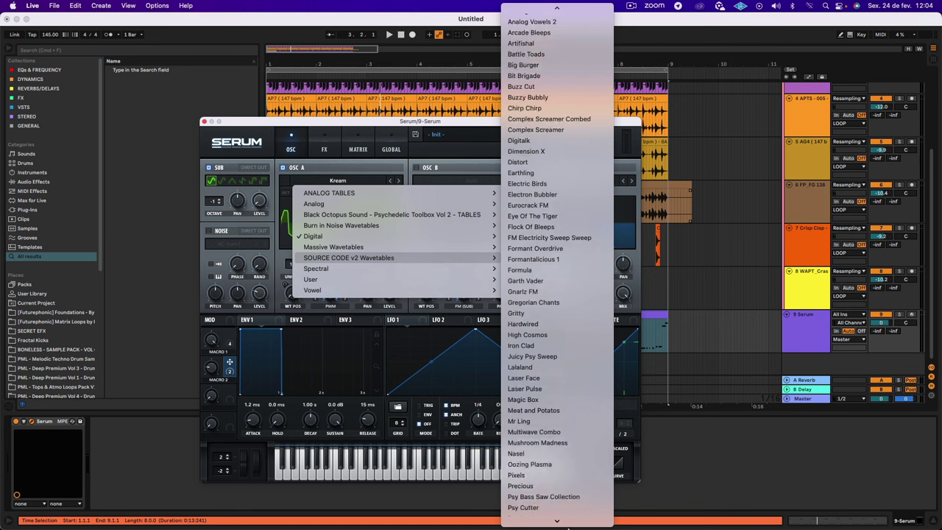
pyautogui.moveTo(557, 521)
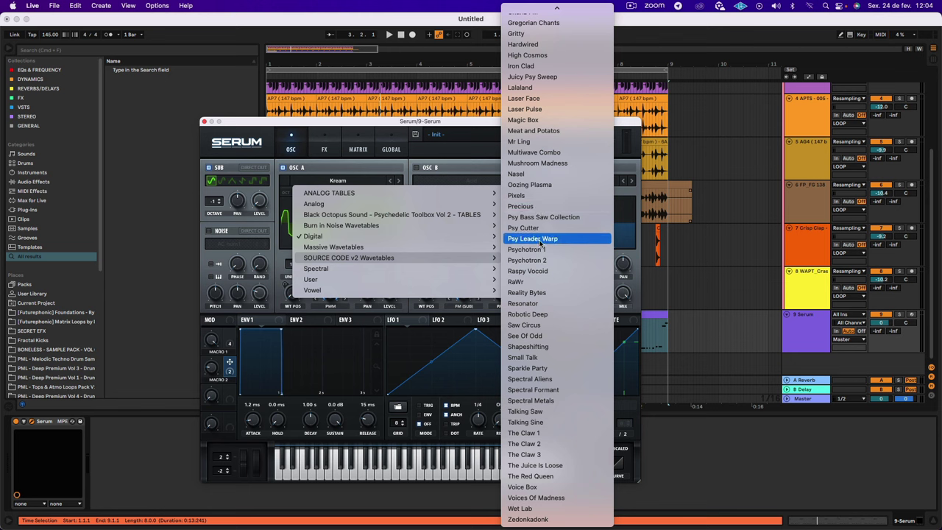
pyautogui.click(540, 239)
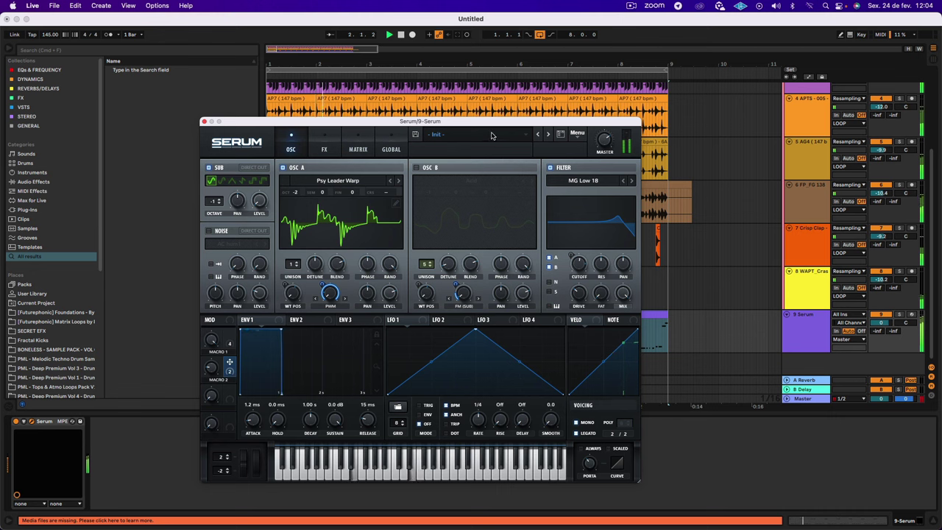
pyautogui.click(492, 136)
pyautogui.moveTo(491, 244)
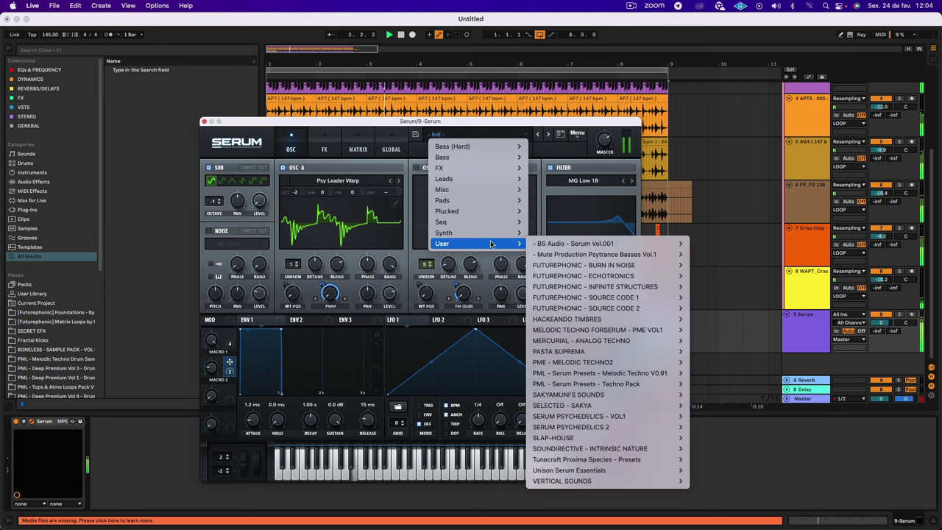
pyautogui.moveTo(628, 309)
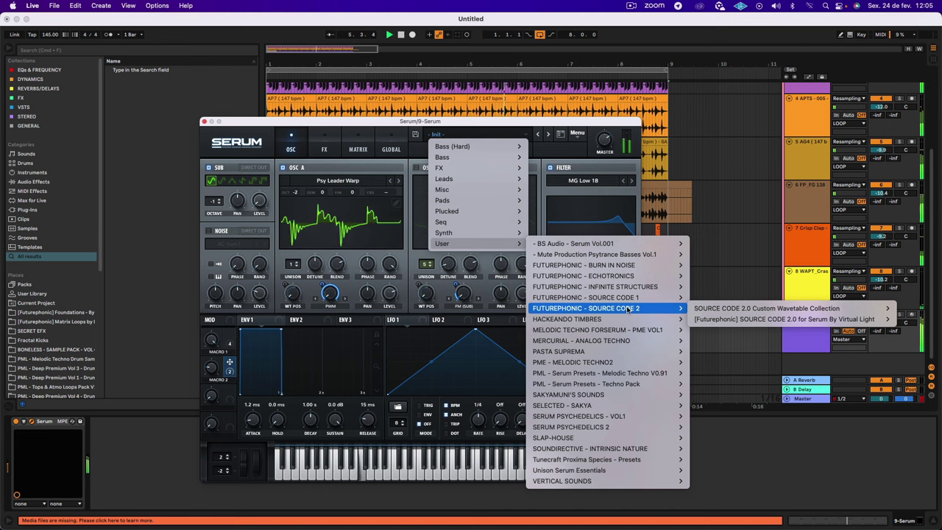
pyautogui.click(520, 123)
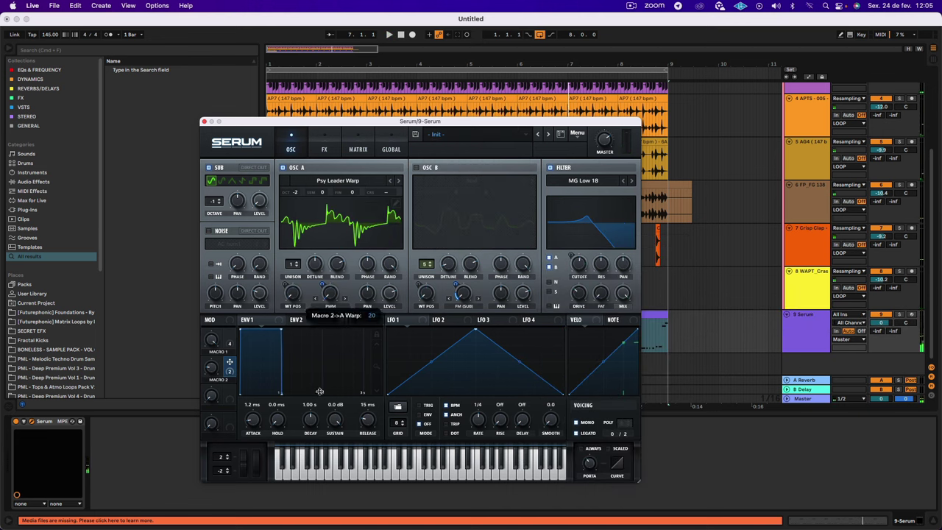
# Audition oscillator A's following wavetables during playback, including RaWr, Resonator, Robotic Deep and Saw Circus, and settle on See Of Odd.
pyautogui.press('space')
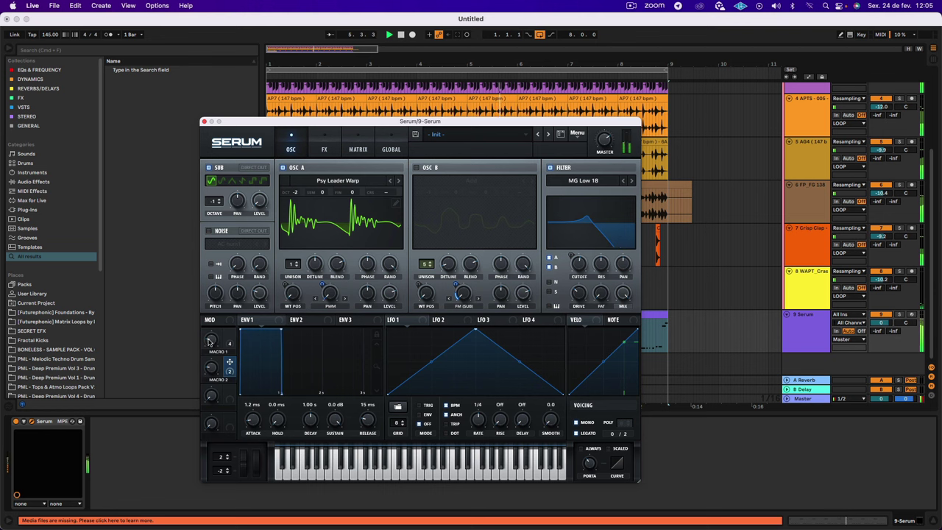
pyautogui.click(399, 181)
pyautogui.click(398, 181)
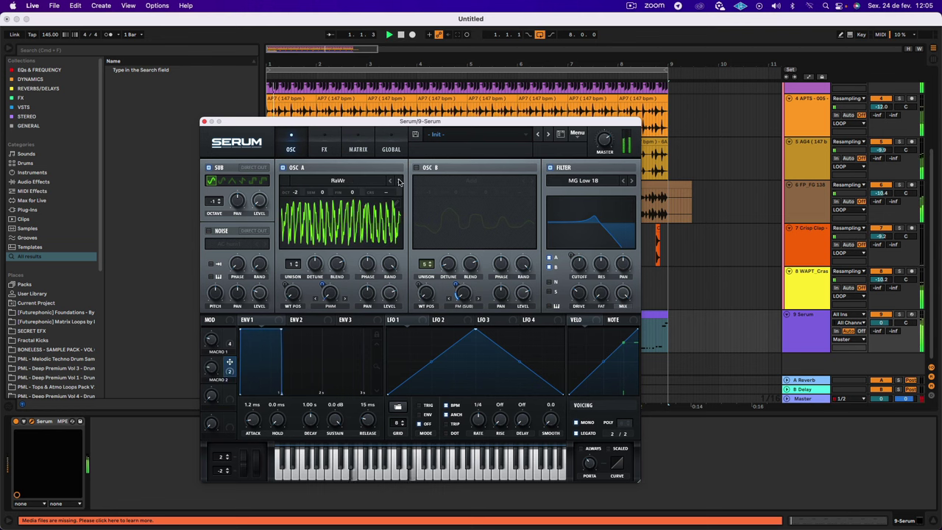
pyautogui.click(398, 181)
pyautogui.click(398, 181)
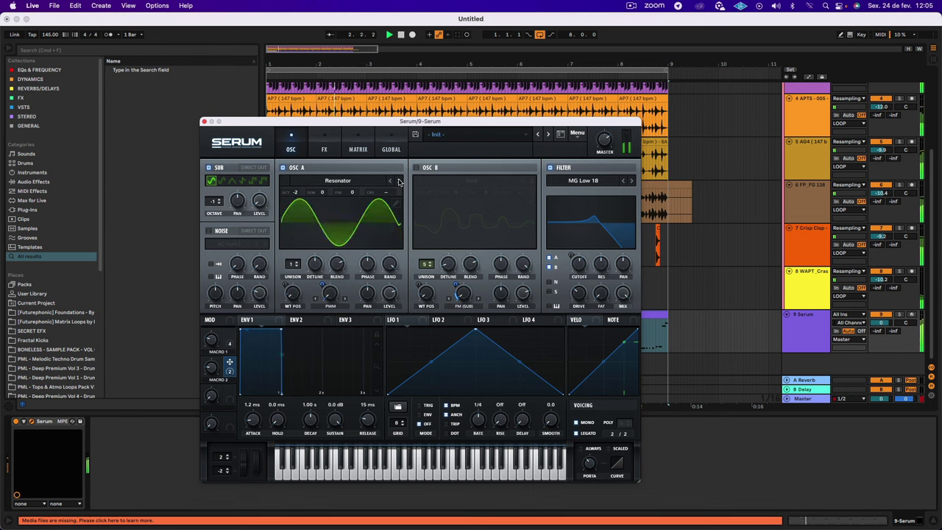
pyautogui.click(398, 181)
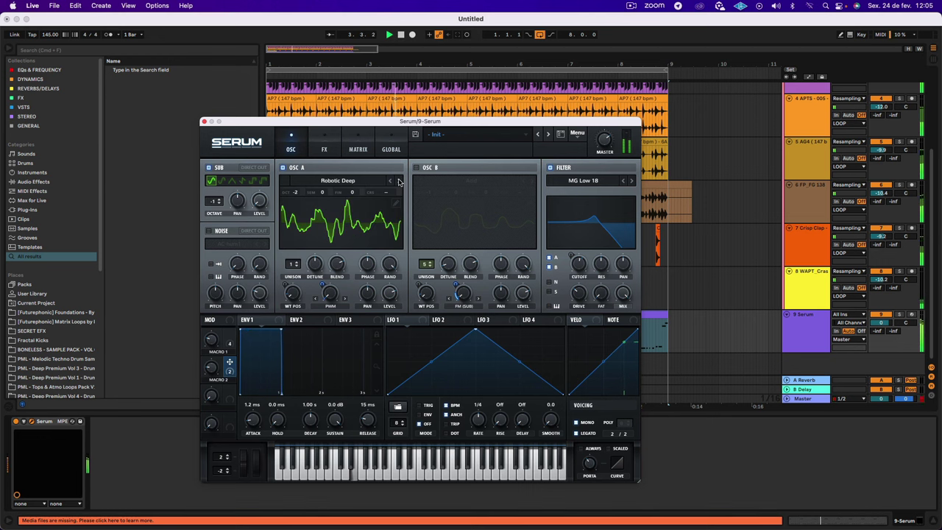
pyautogui.click(399, 181)
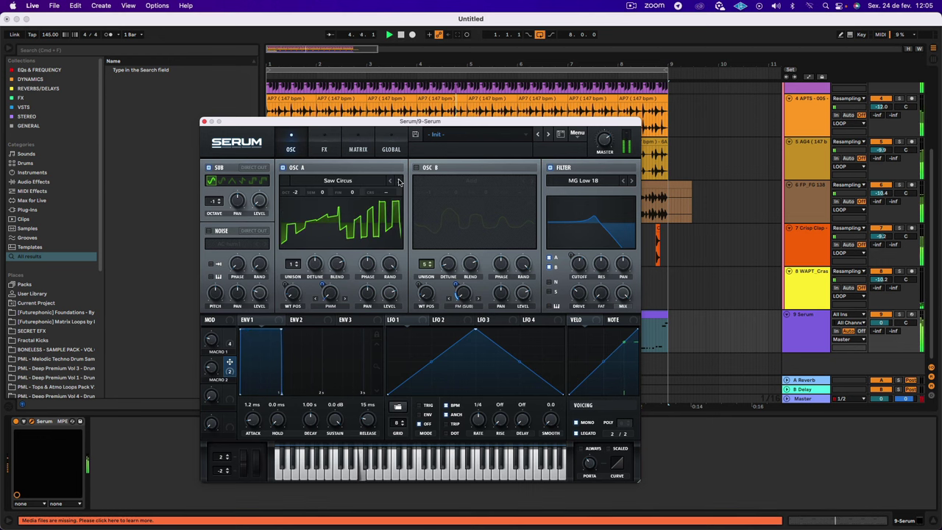
pyautogui.click(398, 181)
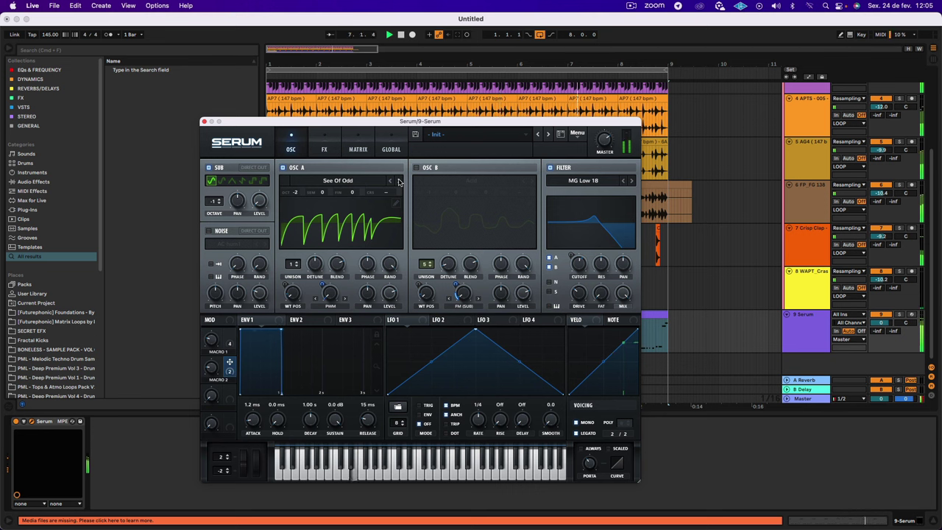
# Sweep Macro 1 and Macro 2 during playback to audition the See Of Odd wavetable, and lower Macro 1 again.
pyautogui.moveTo(215, 347); pyautogui.dragTo(217, 296)
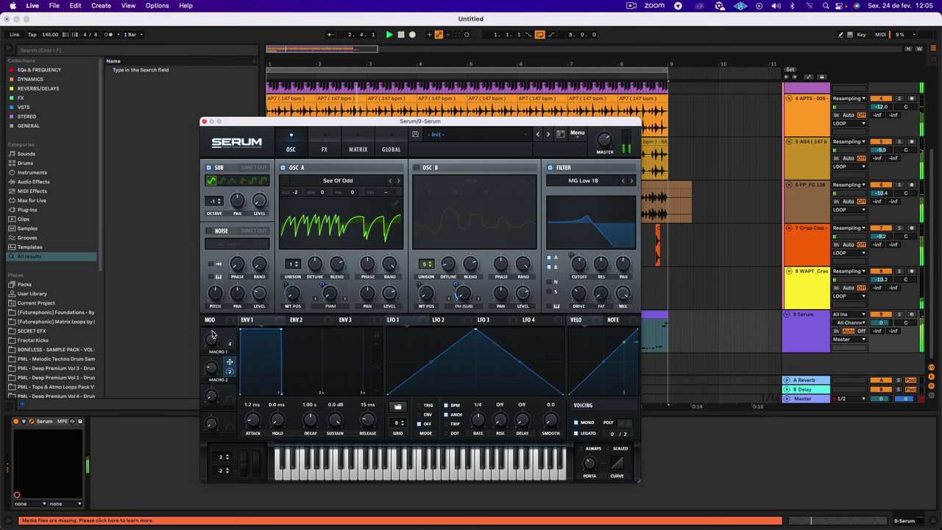
pyautogui.moveTo(211, 367); pyautogui.dragTo(212, 342)
pyautogui.moveTo(214, 295); pyautogui.dragTo(213, 295)
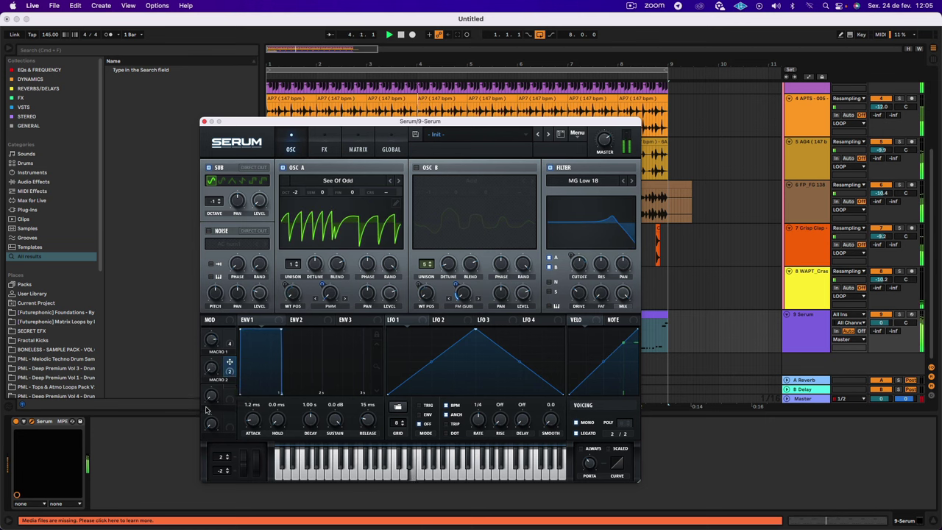
pyautogui.moveTo(211, 339); pyautogui.dragTo(188, 406)
# Enable the filter effect in the effects rack and move it up to sit directly before the compressor.
pyautogui.click(324, 149)
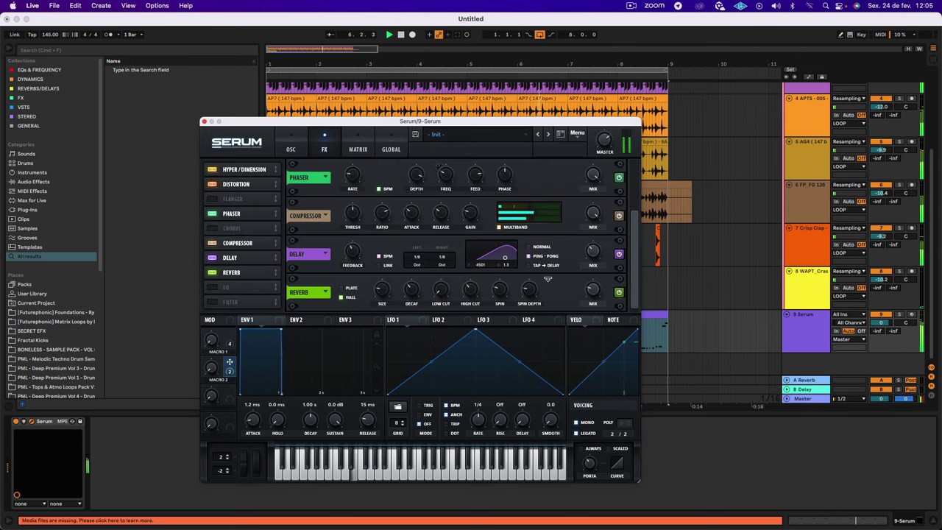
pyautogui.click(212, 302)
pyautogui.moveTo(251, 303); pyautogui.dragTo(243, 241)
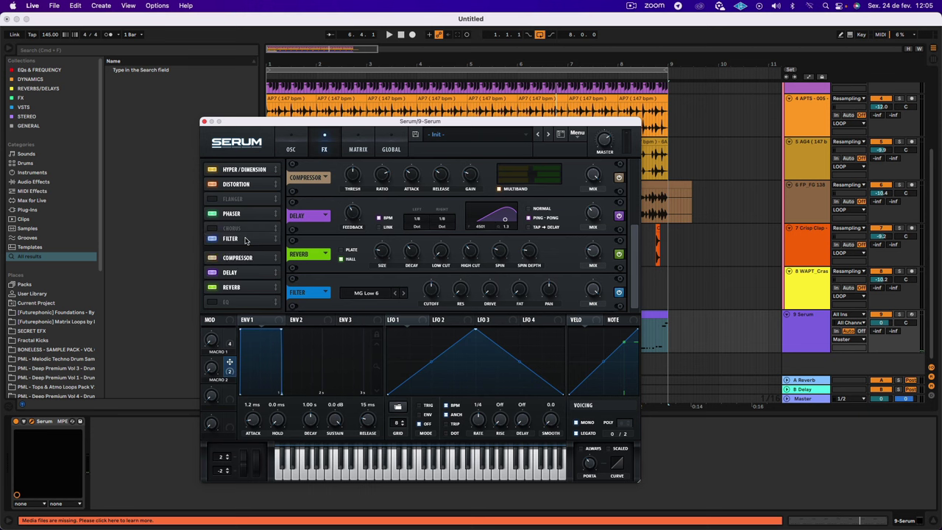
# Change the filter effect's type to Combs and sweep its cutoff during playback.
pyautogui.click(371, 177)
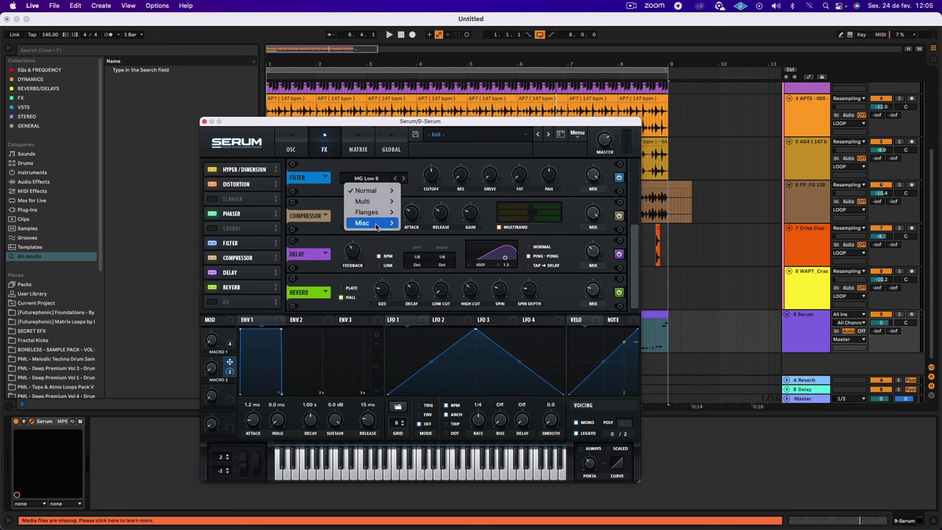
pyautogui.moveTo(376, 225)
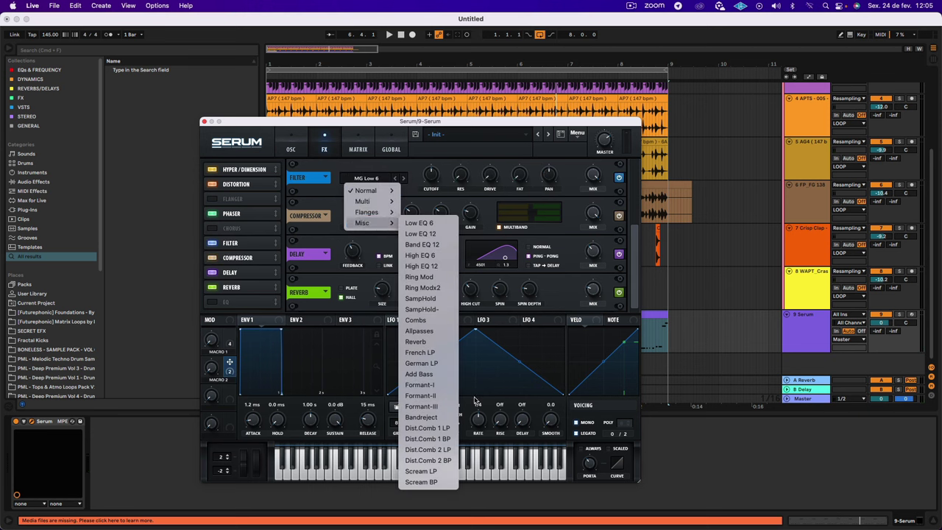
pyautogui.click(423, 320)
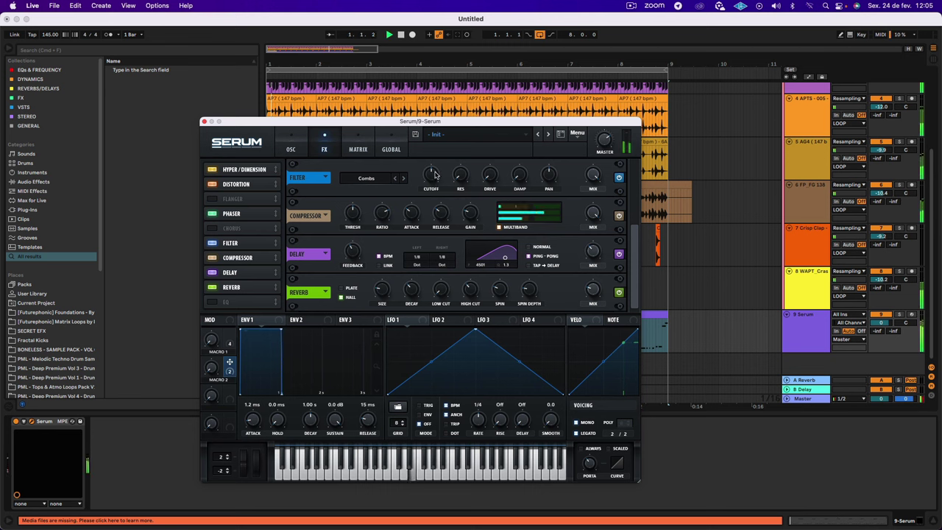
pyautogui.moveTo(435, 175)
pyautogui.mouseDown()
pyautogui.moveTo(440, 144)
pyautogui.moveTo(424, 210)
pyautogui.moveTo(431, 193)
pyautogui.mouseUp()
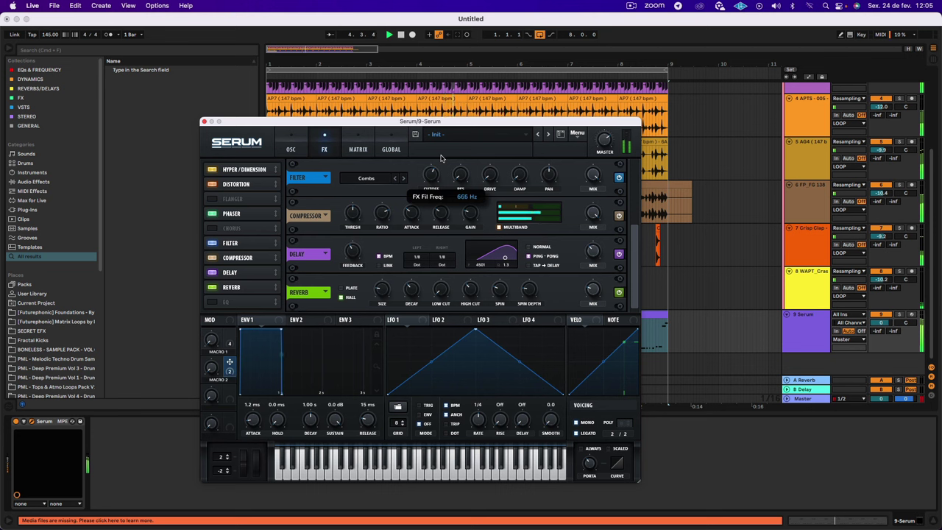
# Switch the filter effect from Combs to Formant-II, raise its formant amount and drive, and lower the cutoff to about 304 Hz.
pyautogui.click(403, 178)
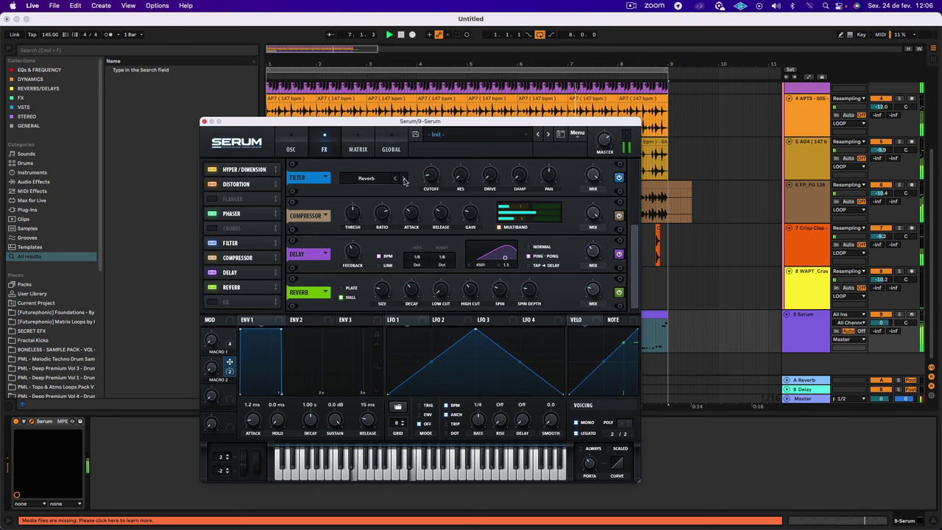
pyautogui.click(404, 179)
pyautogui.click(404, 179)
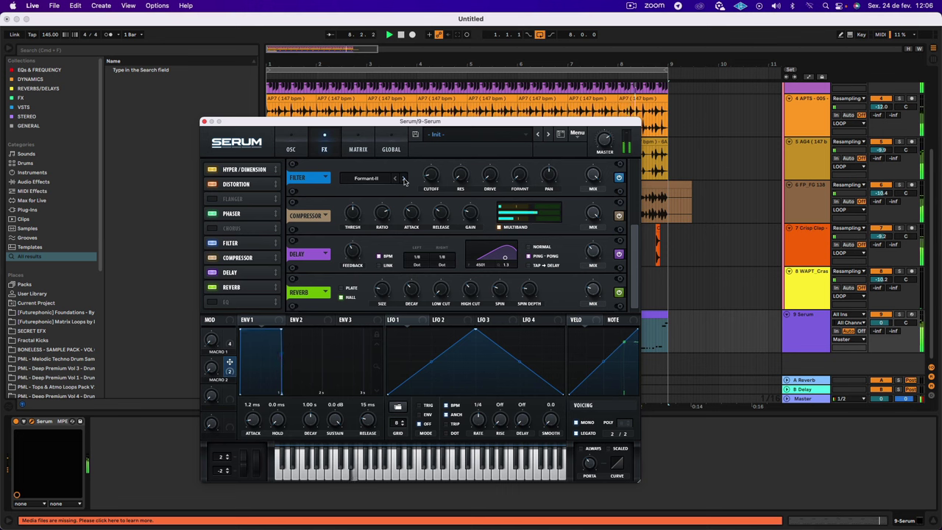
pyautogui.doubleClick(431, 176)
pyautogui.moveTo(516, 179); pyautogui.dragTo(521, 116)
pyautogui.moveTo(429, 175); pyautogui.dragTo(467, 131)
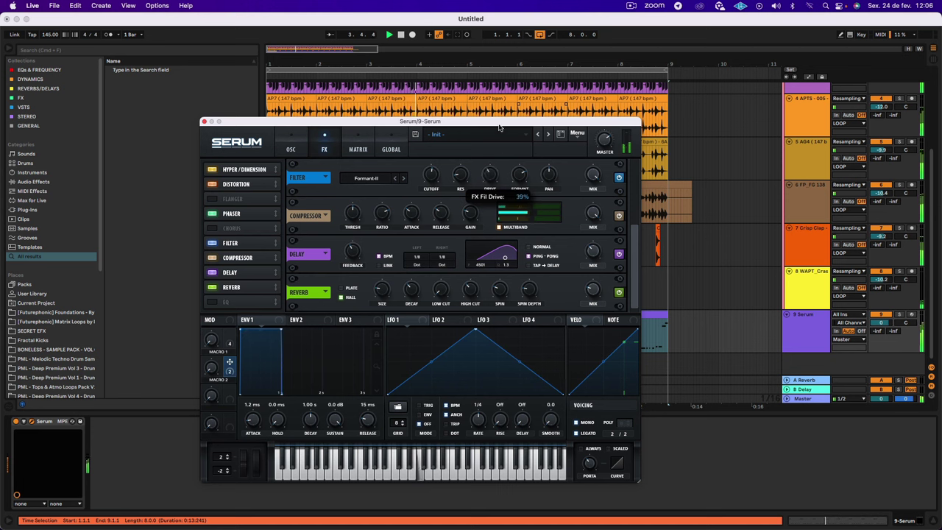
pyautogui.moveTo(516, 197); pyautogui.dragTo(515, 222)
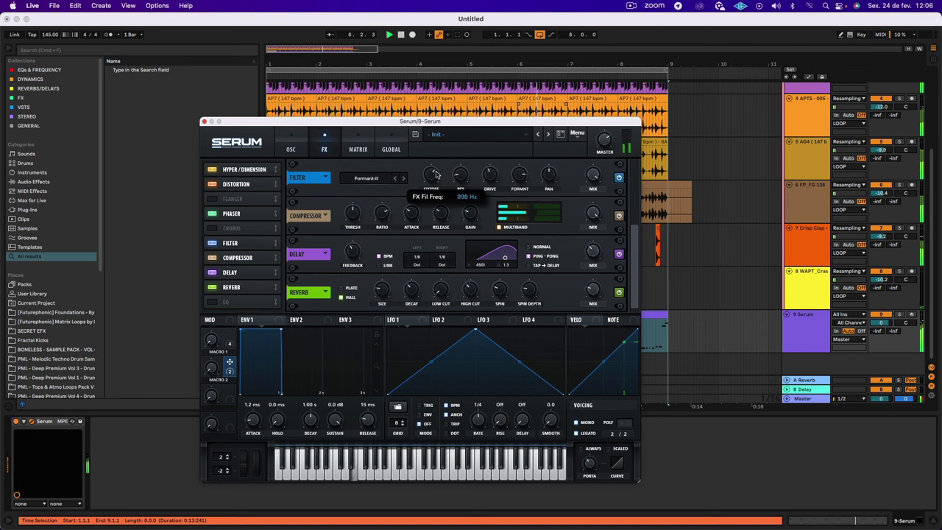
pyautogui.moveTo(430, 200); pyautogui.dragTo(434, 217)
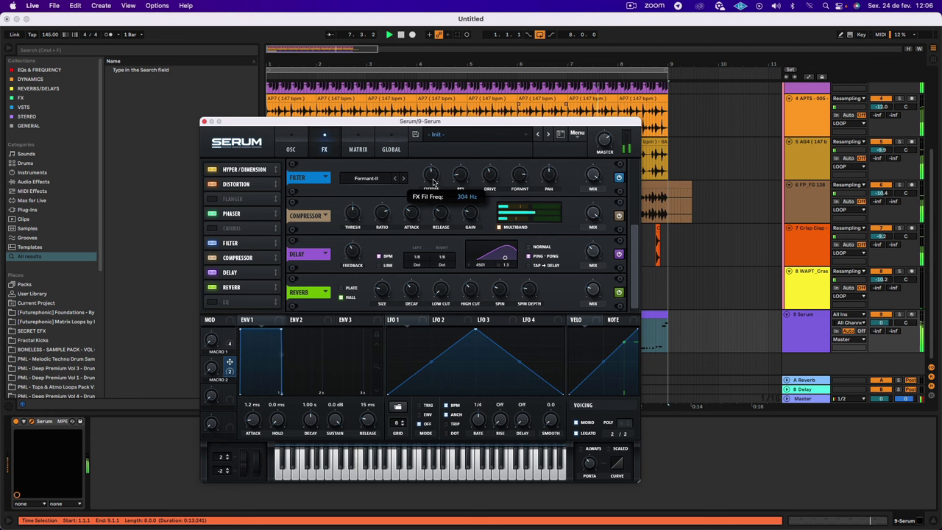
# Assign LFO 1 to the filter effect's cutoff with a 4 bar rate and increase the modulation depth.
pyautogui.moveTo(391, 319); pyautogui.dragTo(430, 175)
pyautogui.moveTo(473, 435); pyautogui.dragTo(471, 442)
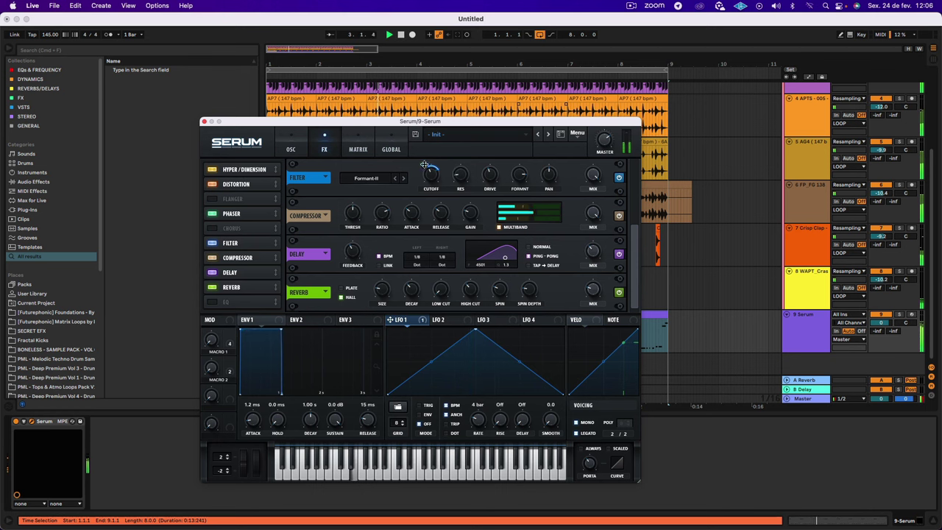
pyautogui.moveTo(423, 164); pyautogui.dragTo(423, 151)
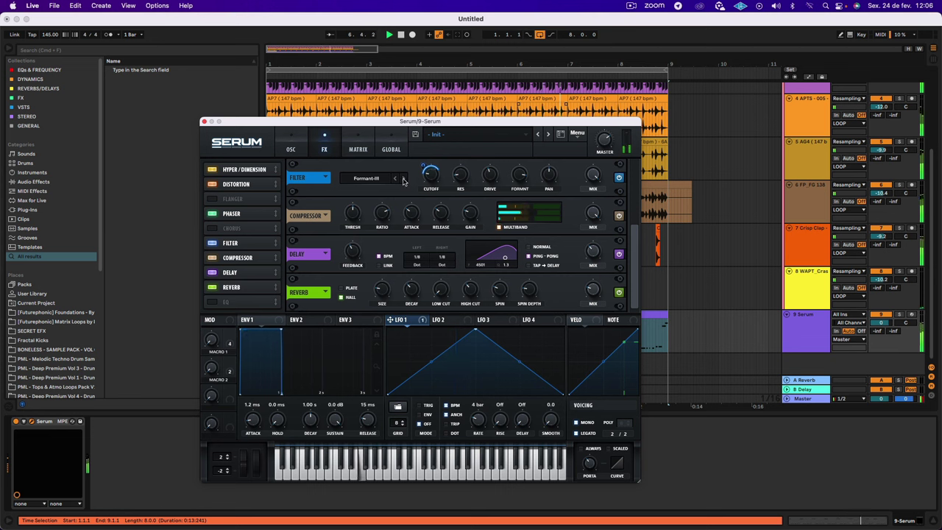
# Audition Formant-III, switch the filter effect to Formant-I, raise its cutoff and set the formant amount to about 92%.
pyautogui.moveTo(433, 178); pyautogui.dragTo(438, 156)
pyautogui.moveTo(519, 174); pyautogui.dragTo(523, 222)
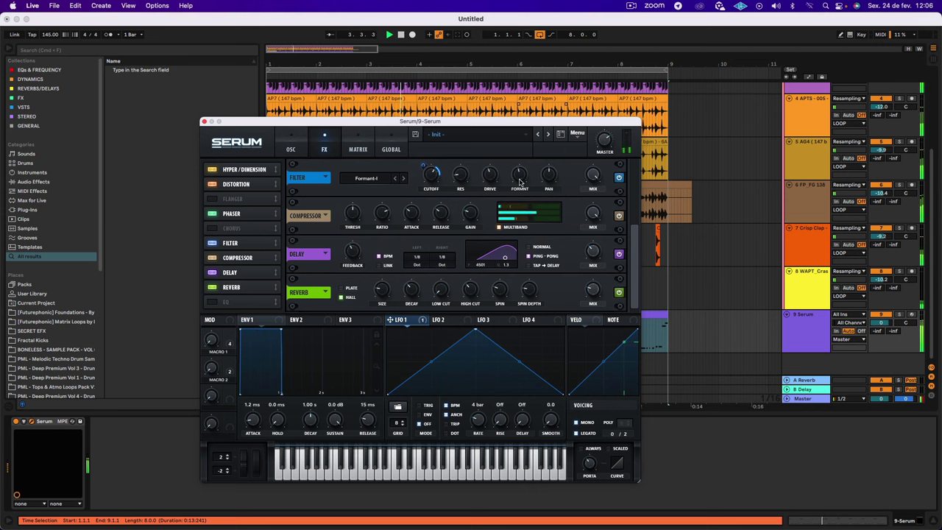
pyautogui.moveTo(520, 181); pyautogui.dragTo(522, 160)
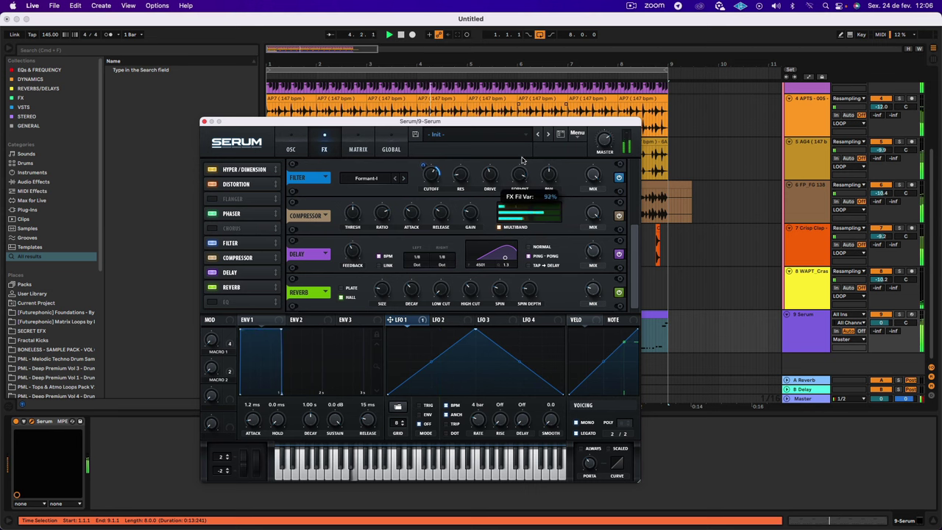
# Audition oscillator A's following wavetables, including Shapeshifting and Small Talk, and stop on Spectral Aliens.
pyautogui.click(294, 150)
pyautogui.click(399, 181)
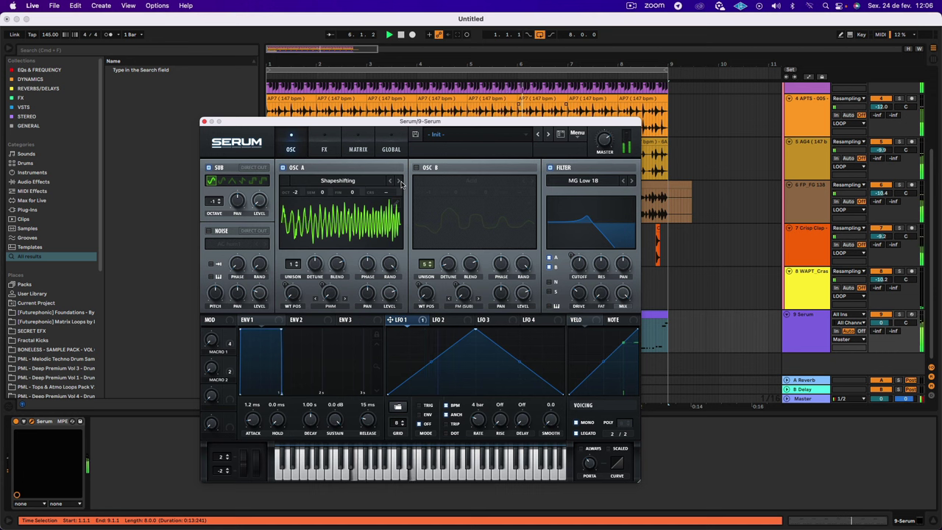
pyautogui.click(399, 181)
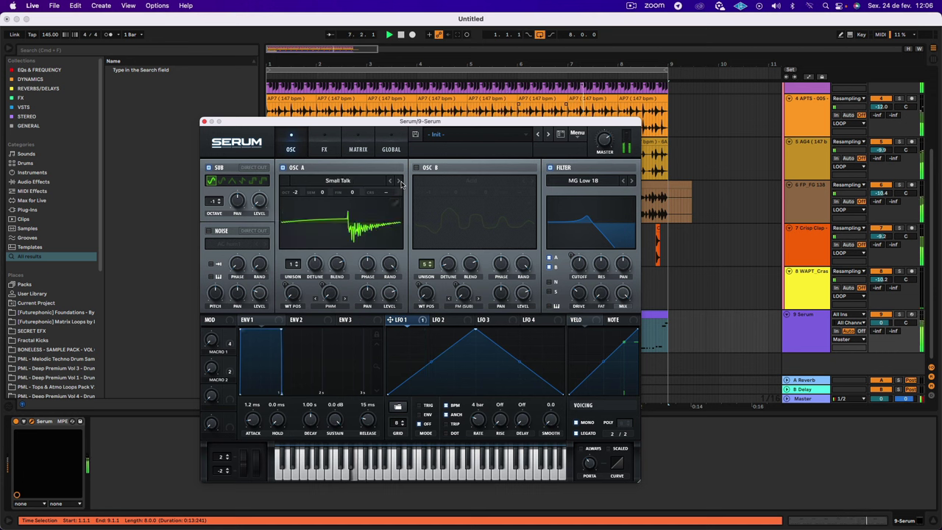
pyautogui.click(400, 181)
pyautogui.click(399, 181)
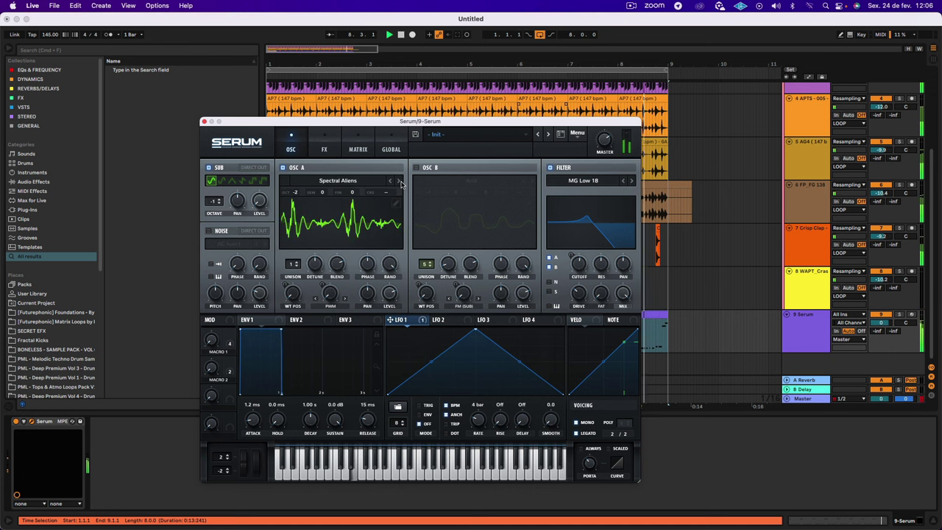
# Sweep Spectral Aliens' wavetable position in 3D view back to frame 1, and raise the main filter cutoff to about 3322 Hz.
pyautogui.moveTo(293, 293); pyautogui.dragTo(345, 210)
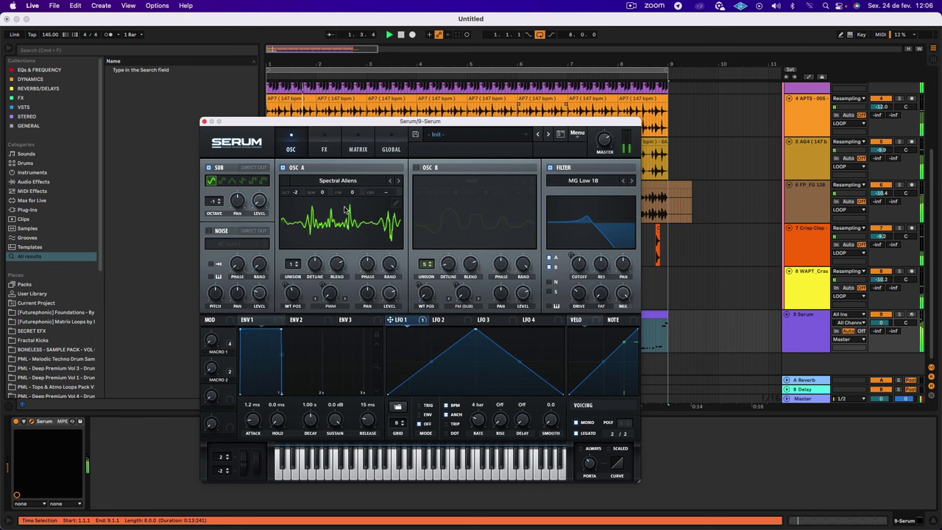
pyautogui.moveTo(292, 294); pyautogui.dragTo(316, 234)
pyautogui.click(316, 231)
pyautogui.moveTo(293, 293); pyautogui.dragTo(284, 370)
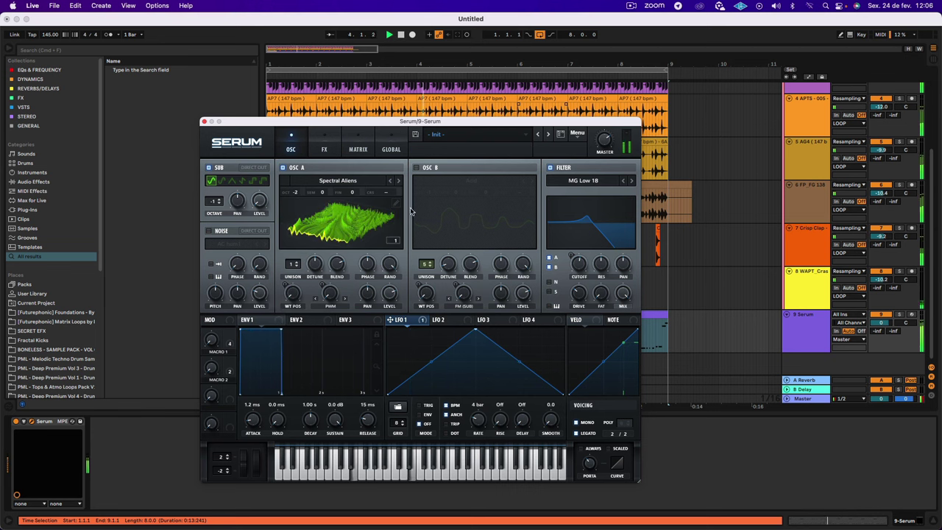
pyautogui.moveTo(584, 265); pyautogui.dragTo(579, 247)
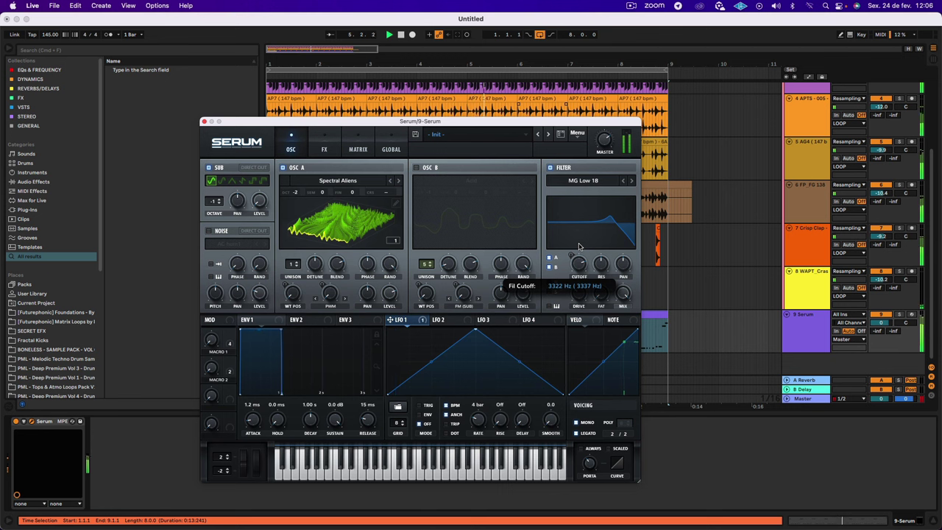
# Audition Talking Saw and The Claw 2 on oscillator A, and move The Claw 2's wavetable position to about frame 41.
pyautogui.click(398, 181)
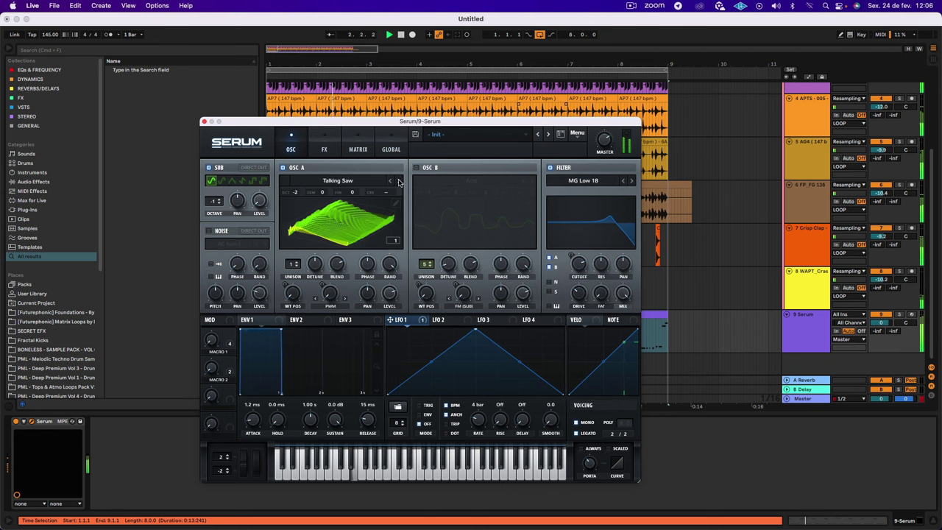
pyautogui.click(398, 181)
pyautogui.click(398, 181)
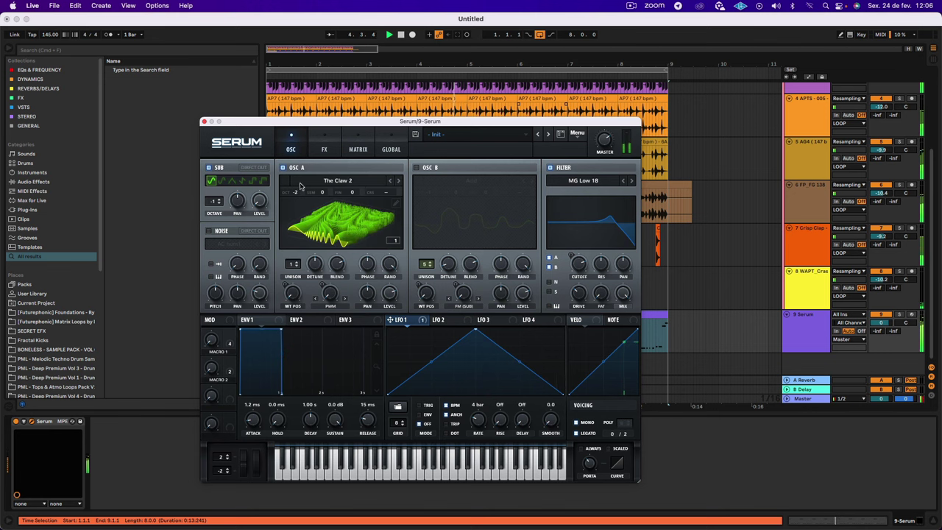
pyautogui.moveTo(292, 293); pyautogui.dragTo(300, 248)
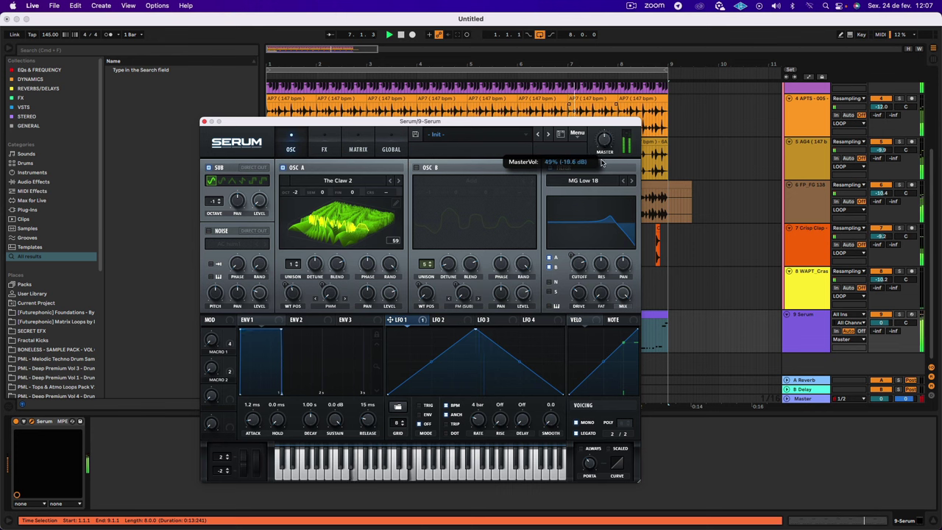
pyautogui.moveTo(292, 293)
pyautogui.mouseDown()
pyautogui.moveTo(295, 254)
pyautogui.moveTo(294, 307)
pyautogui.mouseUp()
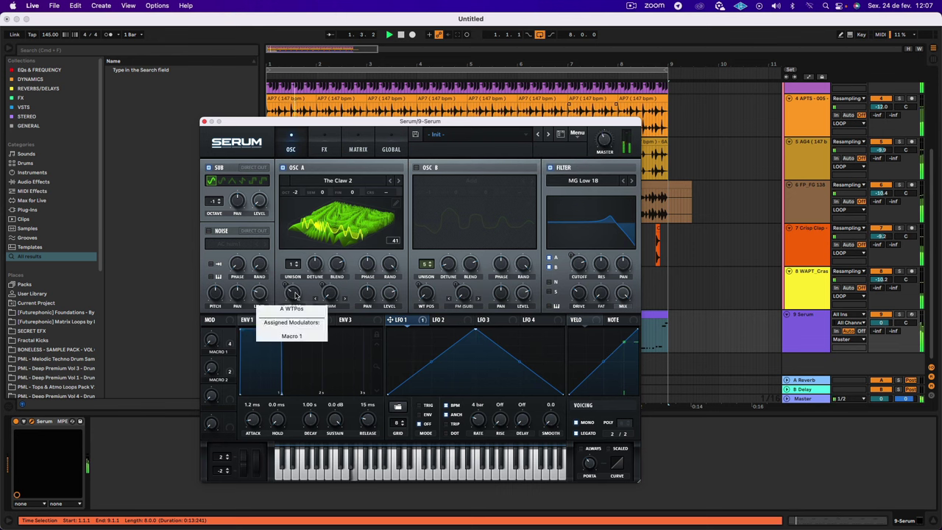
# Disable the filter effect, and return The Claw 2's wavetable position to frame 1 while auditioning Macro 1.
pyautogui.click(324, 149)
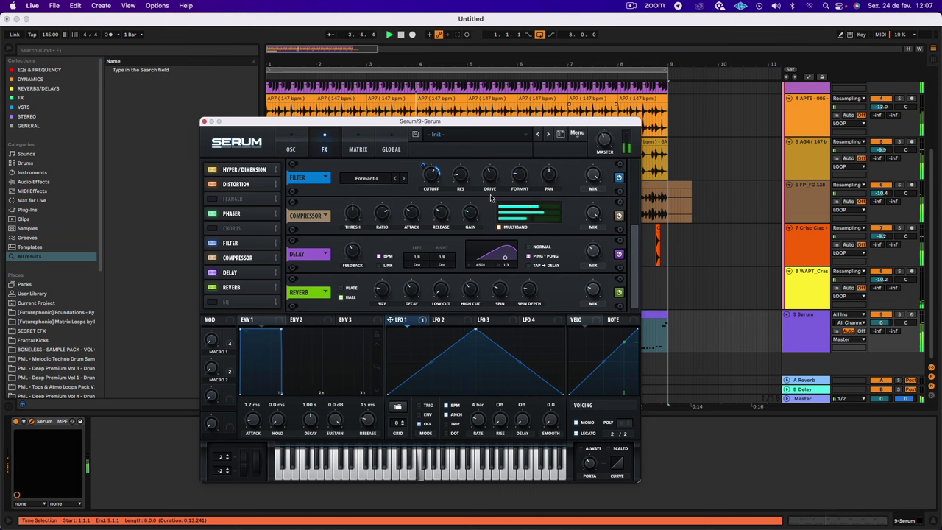
pyautogui.click(619, 177)
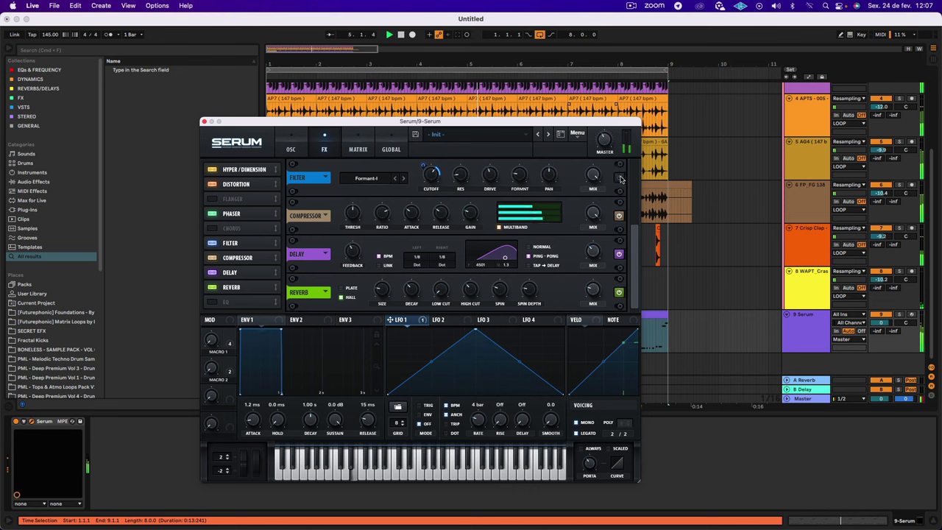
pyautogui.click(292, 150)
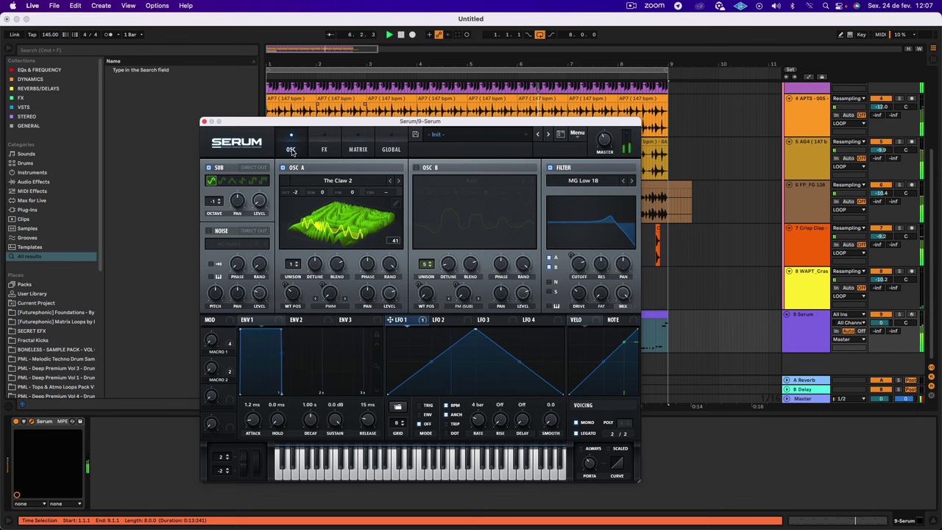
pyautogui.moveTo(293, 293); pyautogui.dragTo(276, 351)
pyautogui.moveTo(212, 341)
pyautogui.mouseDown()
pyautogui.moveTo(228, 241)
pyautogui.moveTo(204, 329)
pyautogui.moveTo(220, 351)
pyautogui.mouseUp()
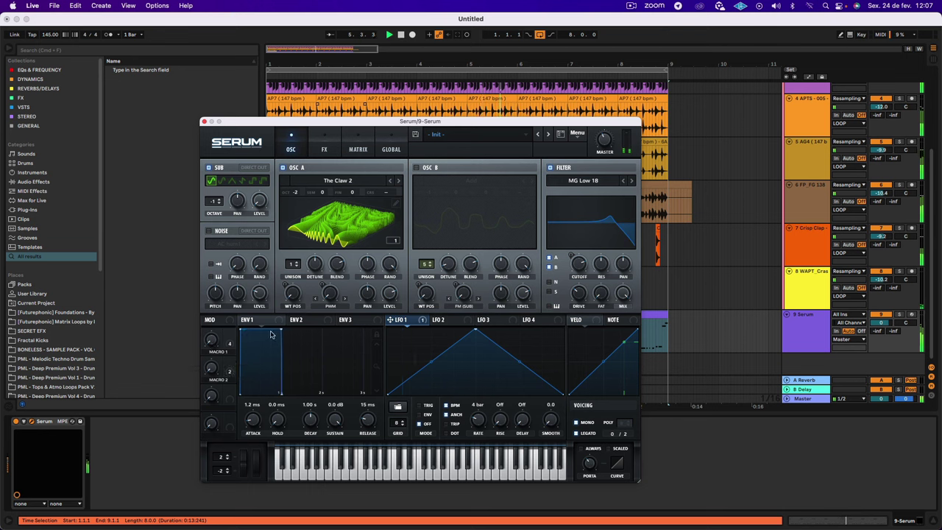
# Load Psychotron 2 from SOURCE CODE v2 Wavetables into oscillator A and raise its wavetable position to about frame 47 during playback.
pyautogui.click(338, 180)
pyautogui.moveTo(395, 257)
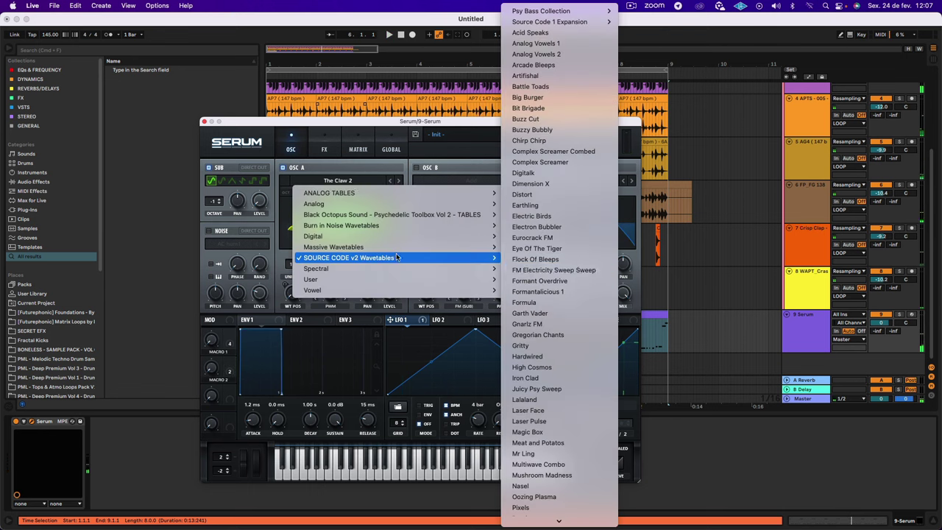
pyautogui.moveTo(589, 514)
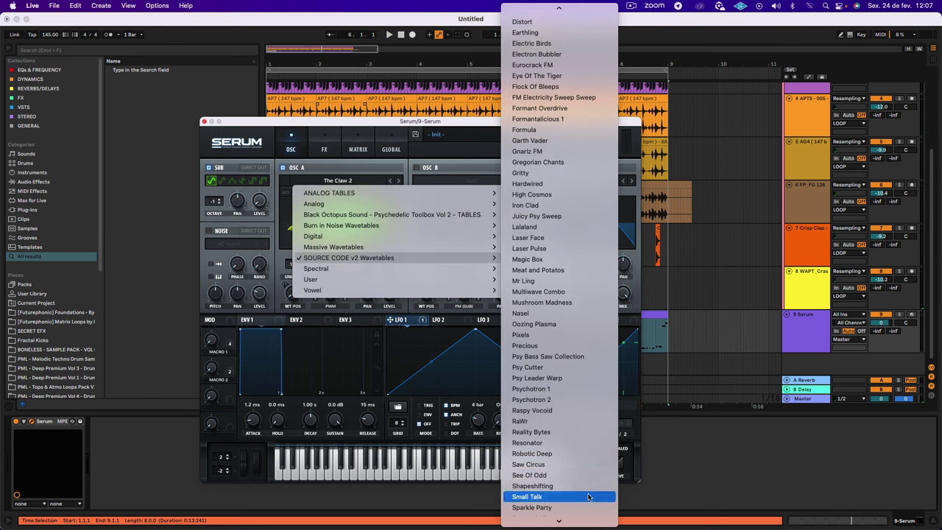
pyautogui.click(579, 399)
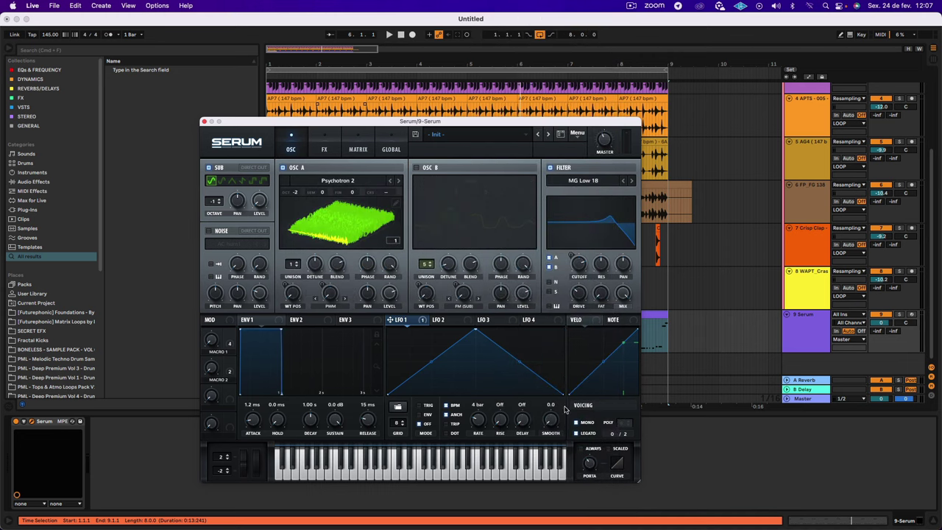
pyautogui.press('space')
pyautogui.moveTo(298, 290); pyautogui.dragTo(297, 252)
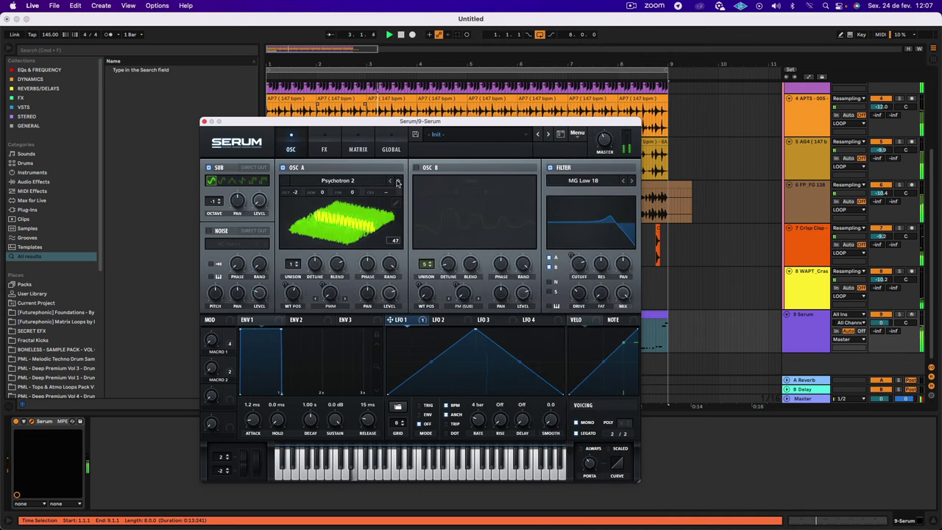
# Load the Dog wavetable from Burn in Noise Wavetables into oscillator A and lower its wavetable position to about frame 105.
pyautogui.click(398, 180)
pyautogui.click(342, 181)
pyautogui.moveTo(442, 225)
pyautogui.moveTo(559, 225)
pyautogui.click(581, 237)
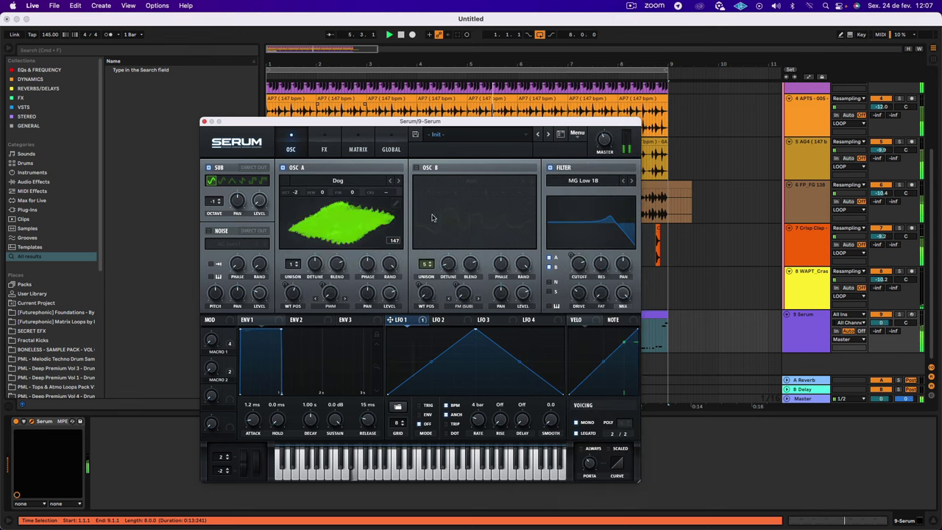
pyautogui.moveTo(292, 298); pyautogui.dragTo(292, 319)
# Advance oscillator A through the wavetables after Dog, including Drone, and settle on FatS.
pyautogui.click(399, 181)
pyautogui.click(399, 181)
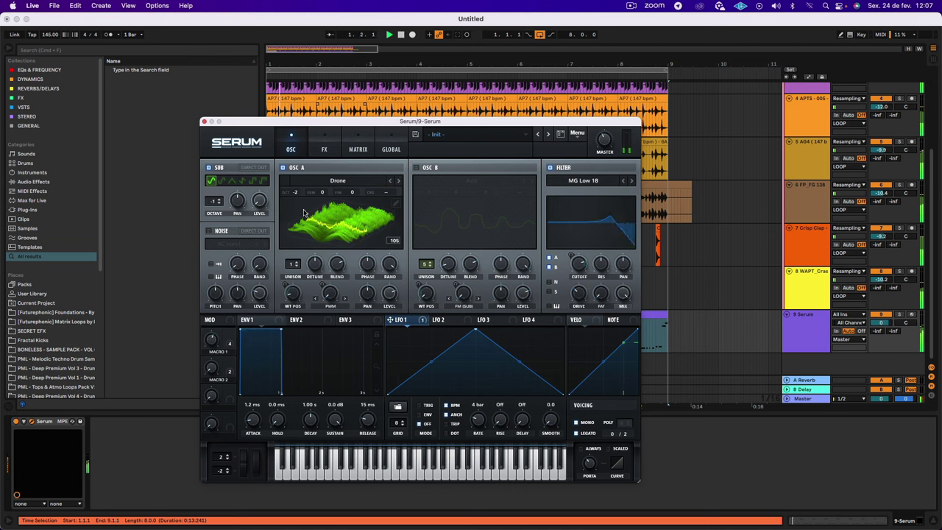
pyautogui.click(395, 182)
pyautogui.click(395, 182)
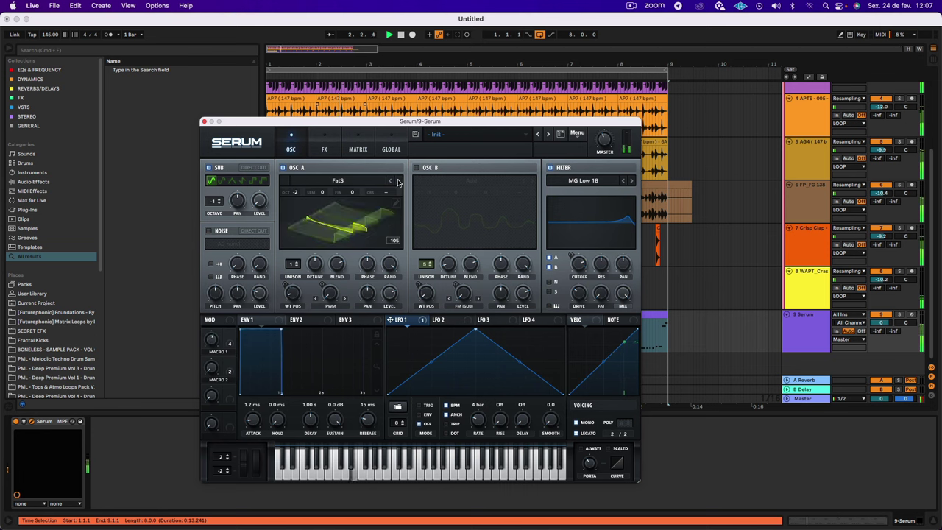
pyautogui.click(395, 181)
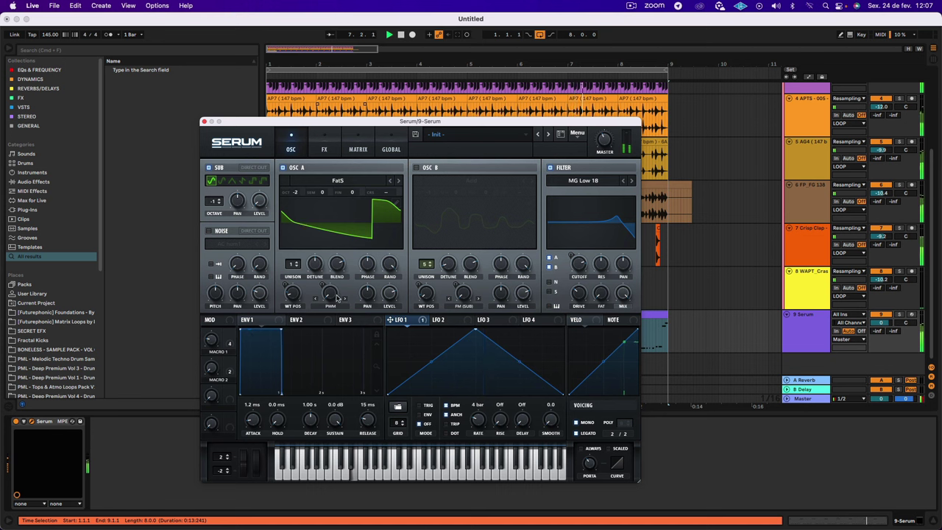
# Disable the sub oscillator and advance oscillator A's wavetable to FlAcid during playback.
pyautogui.click(208, 167)
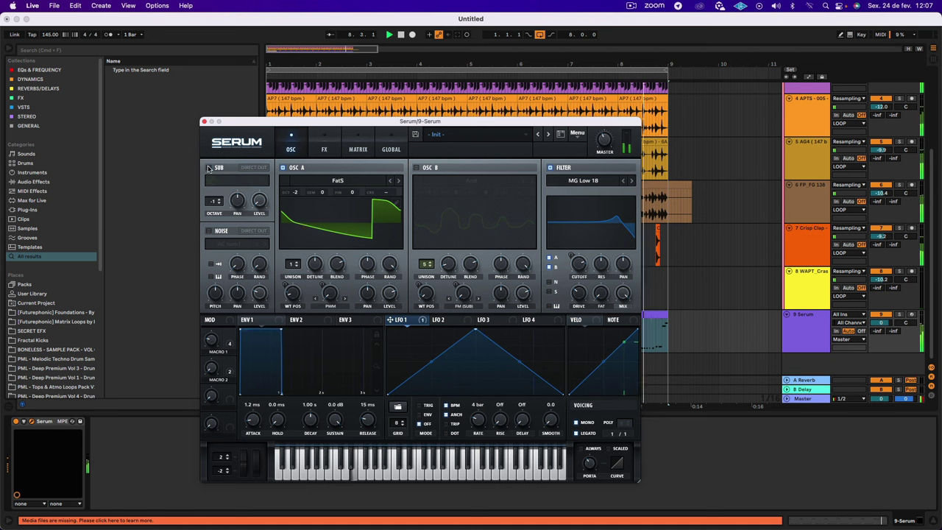
pyautogui.click(399, 181)
pyautogui.click(399, 181)
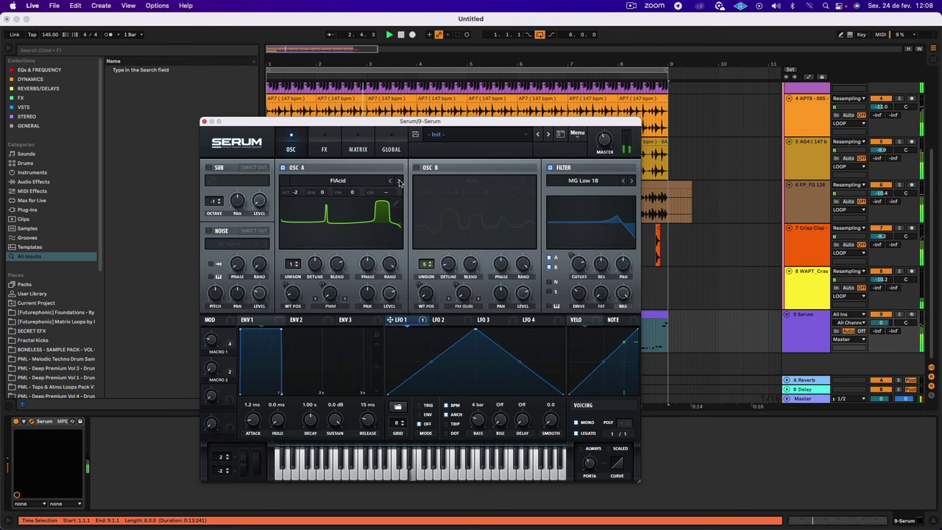
# Enable oscillator B and lower the filter cutoff while auditioning the Serum clip.
pyautogui.click(418, 169)
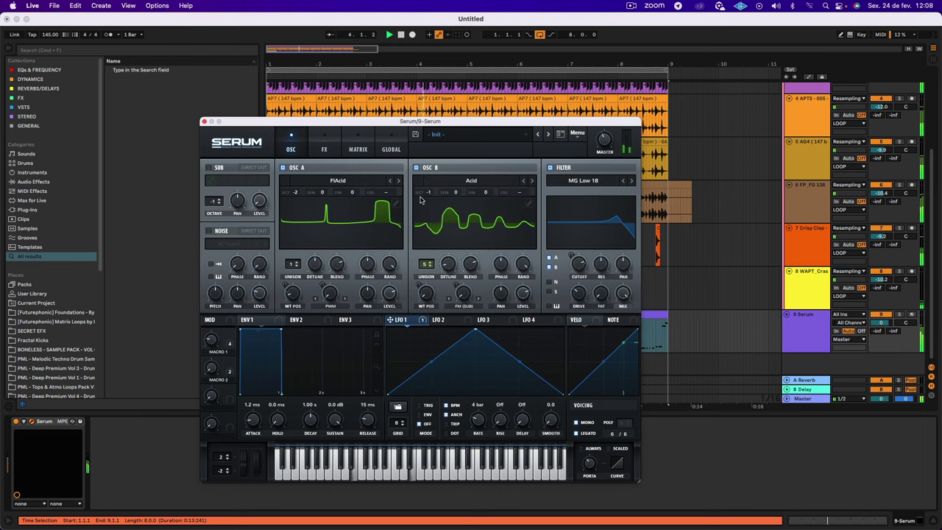
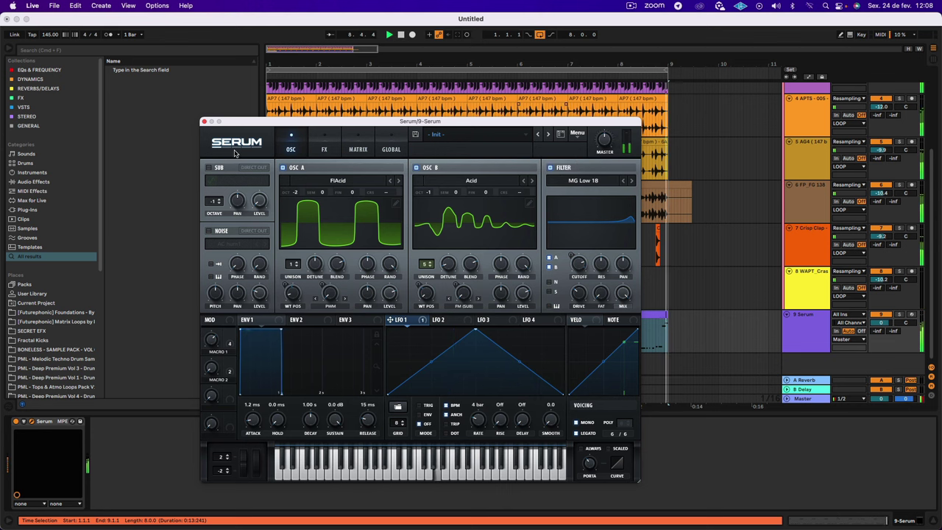
pyautogui.click(205, 121)
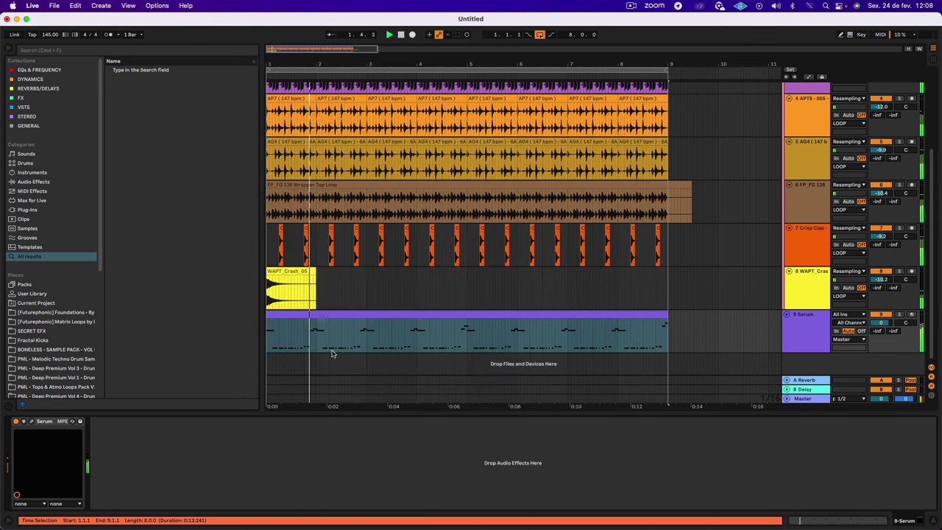
pyautogui.click(316, 314)
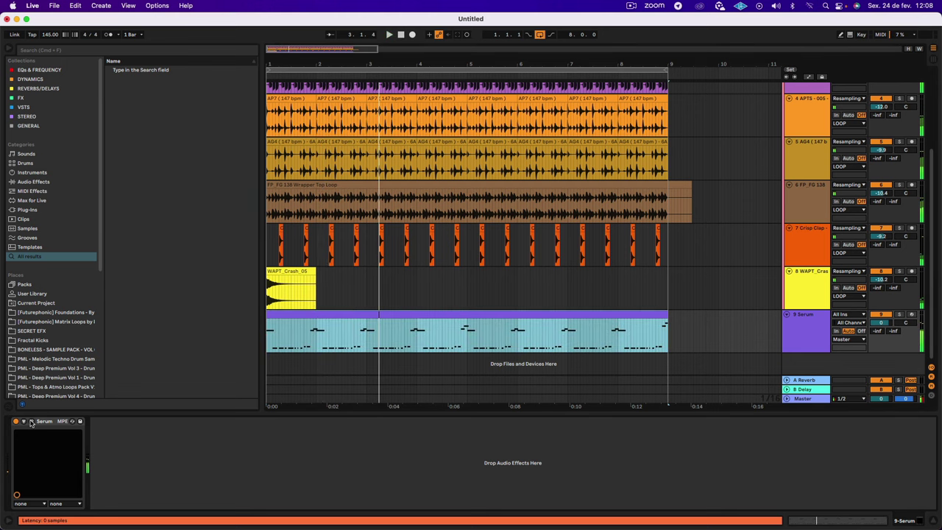
pyautogui.click(31, 422)
pyautogui.moveTo(577, 267); pyautogui.dragTo(574, 282)
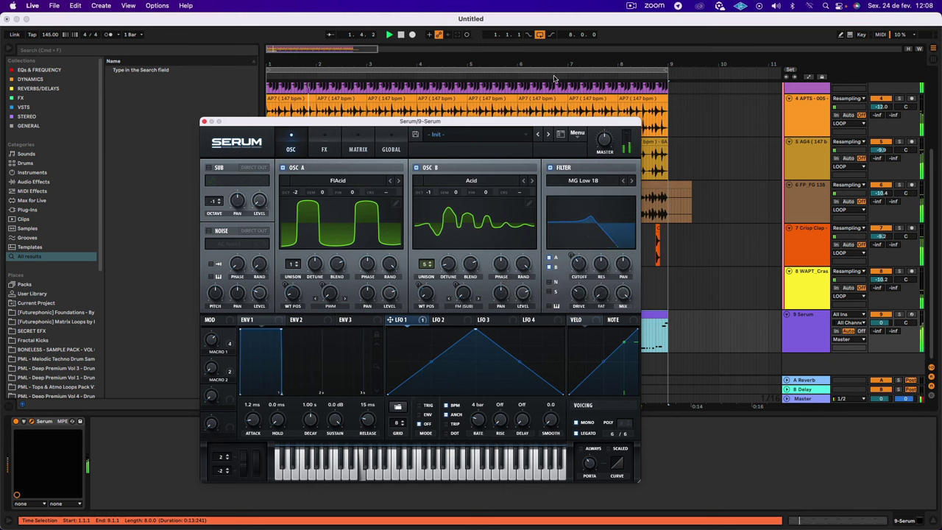
pyautogui.click(630, 6)
pyautogui.click(633, 45)
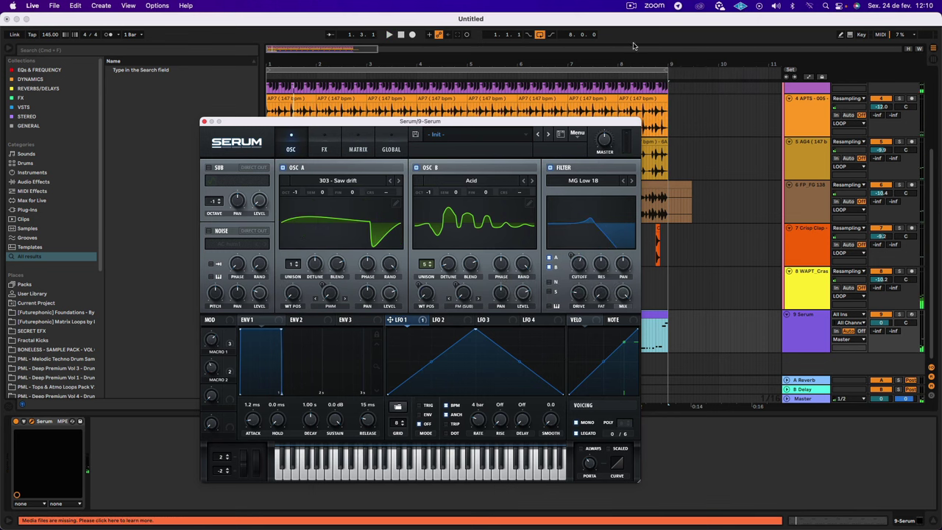
# Advance oscillator A to the 303 - Saw pluck clean wavetable and adjust its wavetable position during playback.
pyautogui.moveTo(551, 123); pyautogui.dragTo(562, 101)
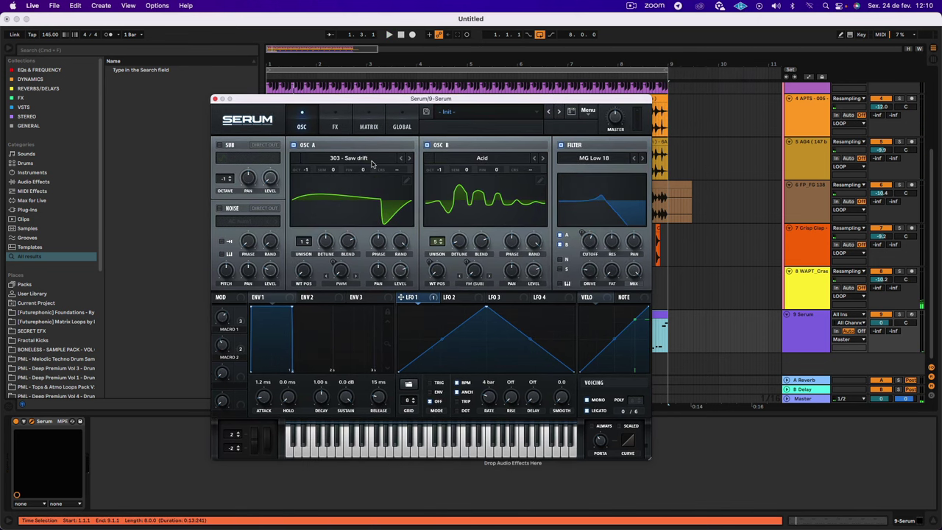
pyautogui.moveTo(307, 274); pyautogui.dragTo(340, 221)
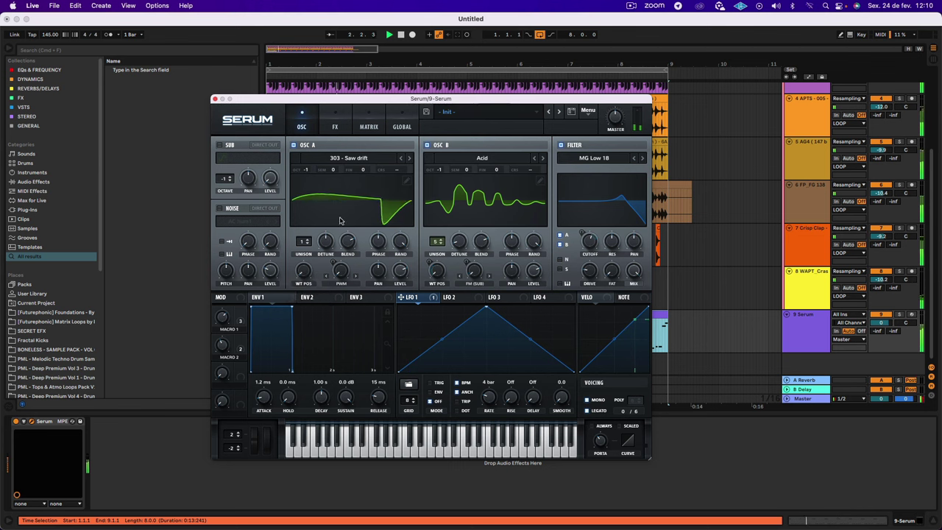
pyautogui.click(409, 159)
pyautogui.moveTo(308, 274); pyautogui.dragTo(303, 305)
pyautogui.moveTo(345, 233); pyautogui.dragTo(350, 214)
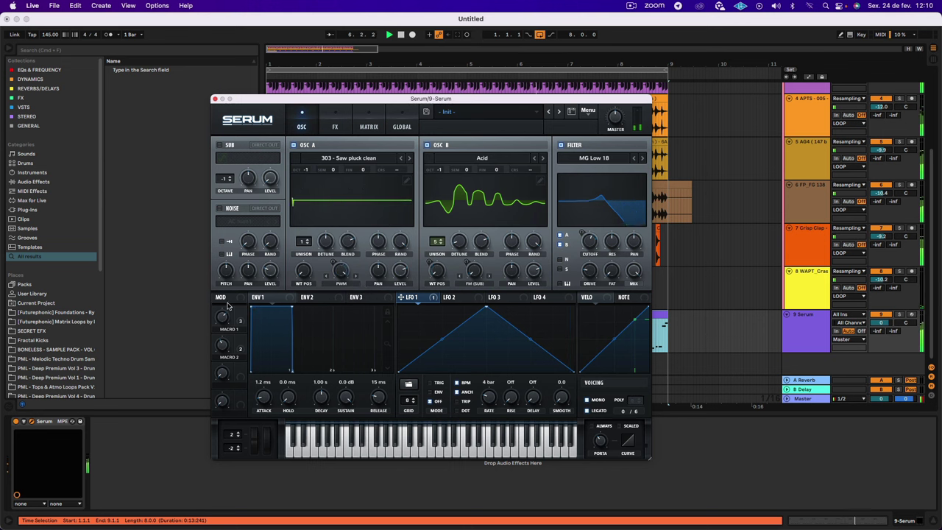
# Fine-tune the MG Low 18 filter's resonance and cutoff while the loop plays.
pyautogui.moveTo(619, 233)
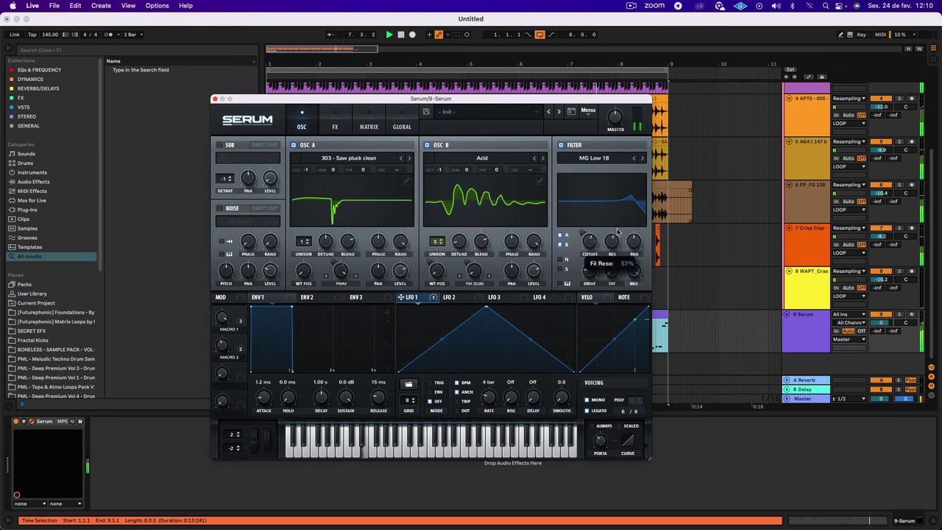
pyautogui.moveTo(589, 241)
pyautogui.mouseDown()
pyautogui.moveTo(589, 271)
pyautogui.moveTo(586, 238)
pyautogui.mouseUp()
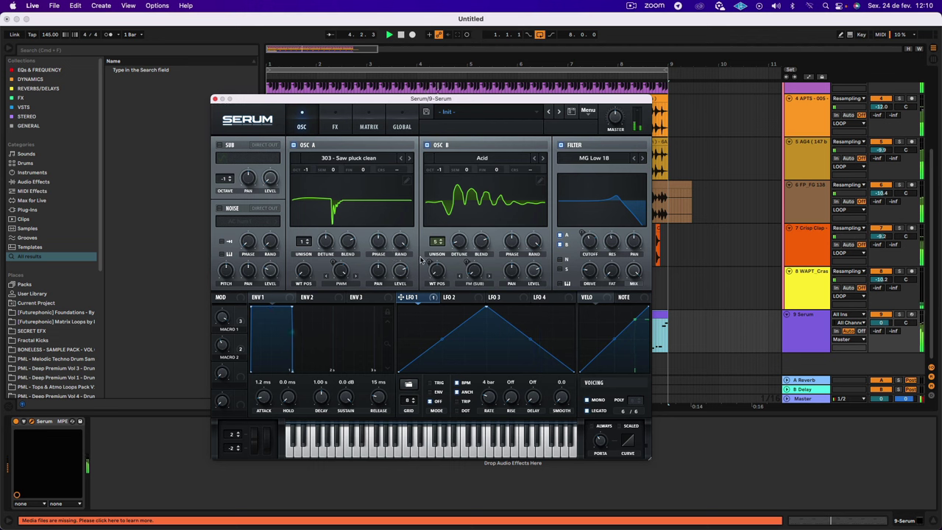
# Raise the reverb mix and adjust the effects compressor's gain to about 9 dB during playback.
pyautogui.click(335, 127)
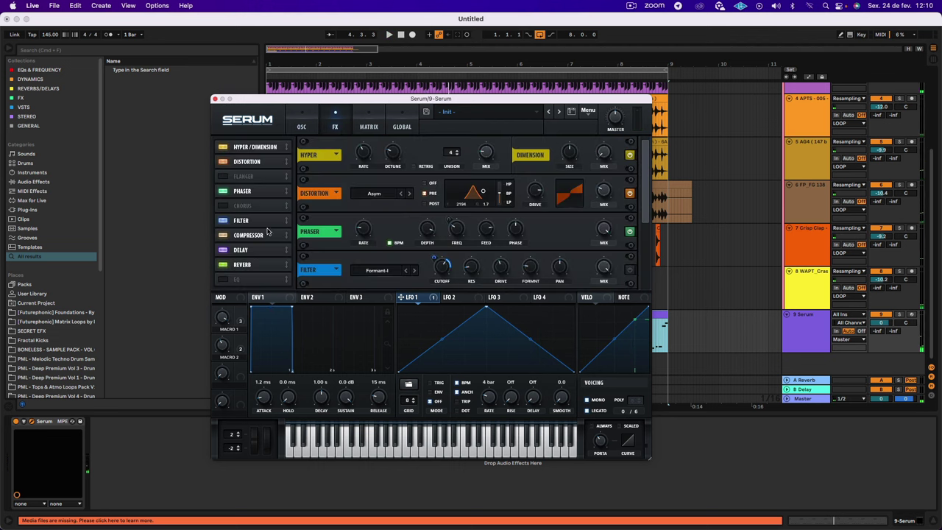
pyautogui.click(252, 268)
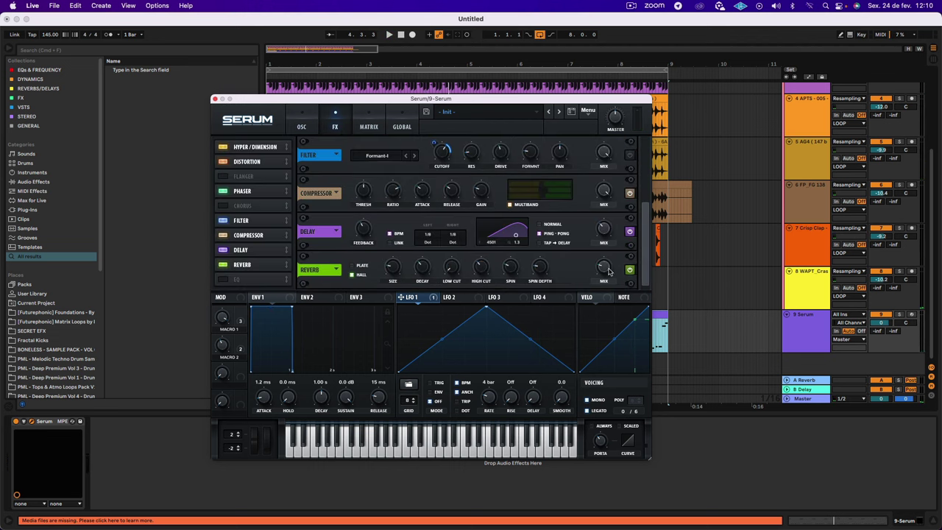
pyautogui.moveTo(609, 272); pyautogui.dragTo(614, 245)
pyautogui.press('space')
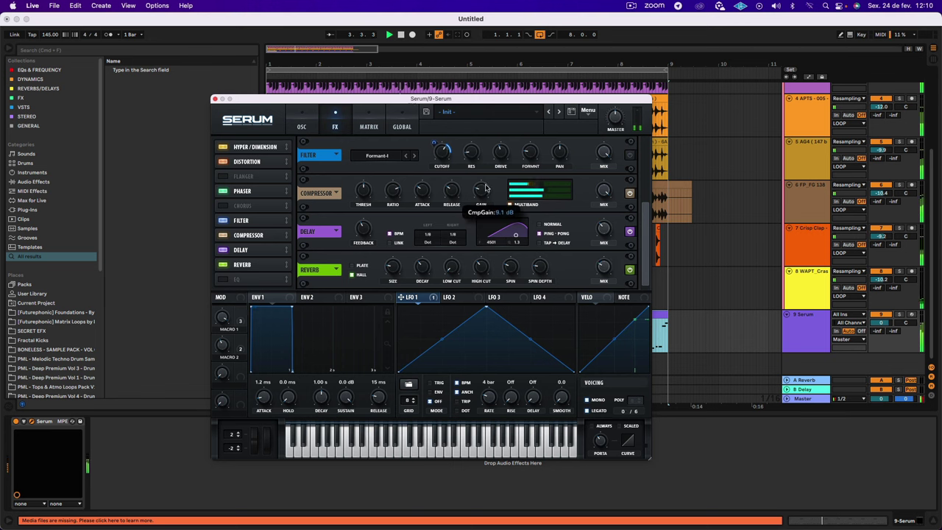
pyautogui.moveTo(486, 187); pyautogui.dragTo(484, 192)
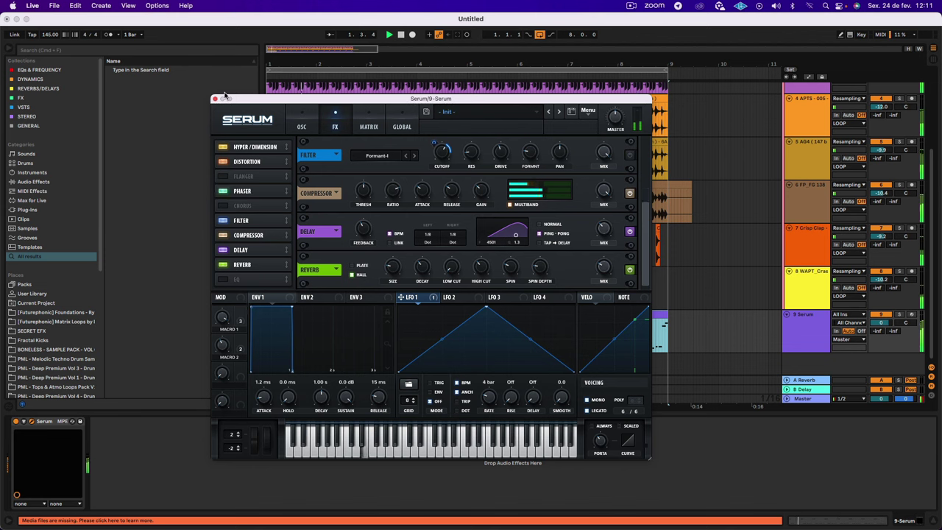
# Try oscillator B at -2 octaves and settle both oscillators on -1 octave during playback.
pyautogui.click(299, 126)
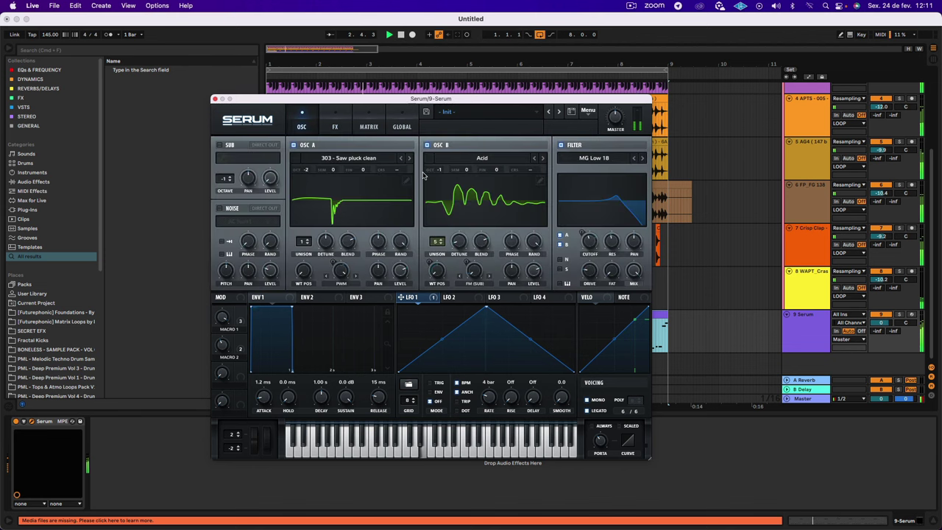
pyautogui.moveTo(435, 184); pyautogui.dragTo(435, 185)
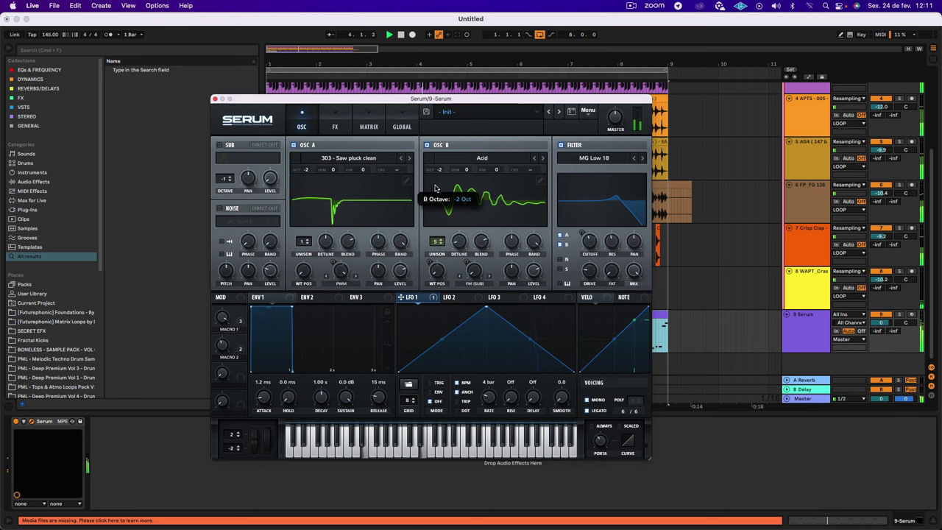
pyautogui.moveTo(306, 169); pyautogui.dragTo(310, 158)
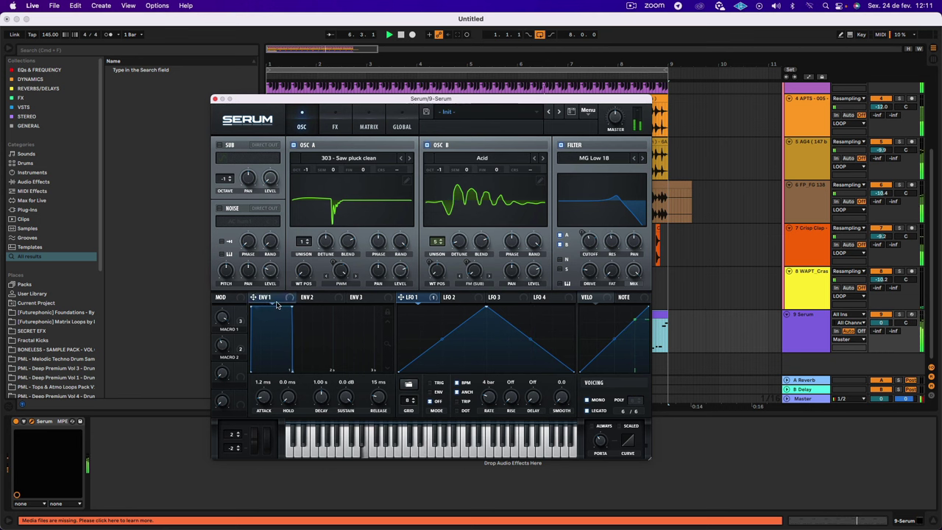
# Sweep Macro 1 down and up, lower the filter cutoff, and audition the loop with Serum closed.
pyautogui.moveTo(223, 321); pyautogui.dragTo(226, 381)
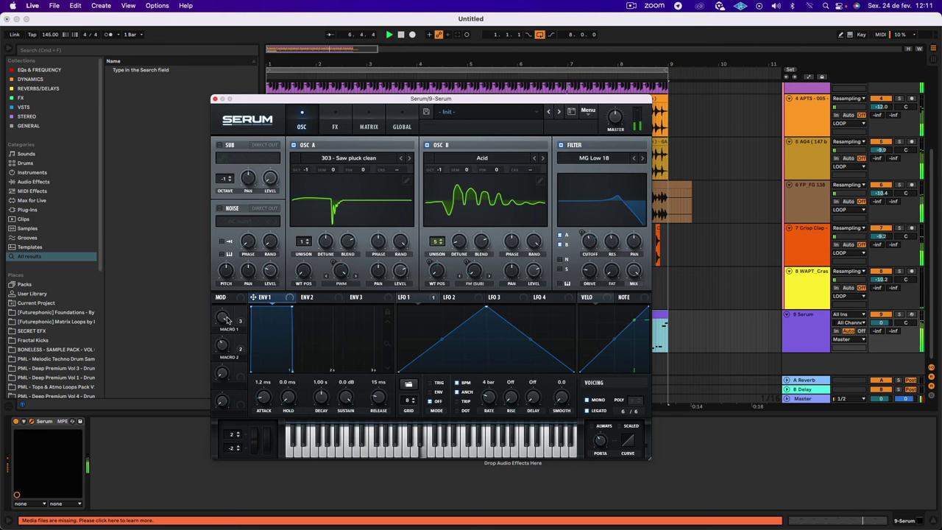
pyautogui.moveTo(223, 341); pyautogui.dragTo(224, 321)
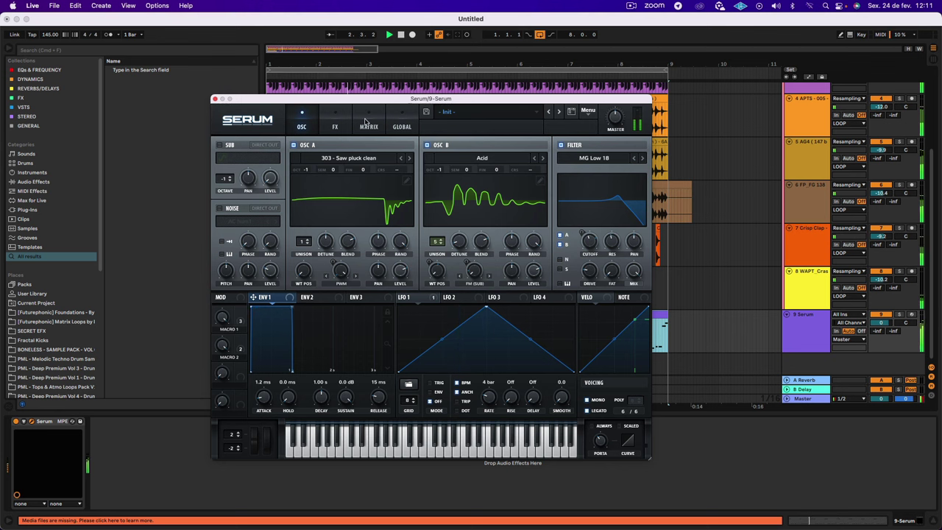
pyautogui.moveTo(591, 248)
pyautogui.mouseDown()
pyautogui.moveTo(591, 233)
pyautogui.moveTo(587, 245)
pyautogui.mouseUp()
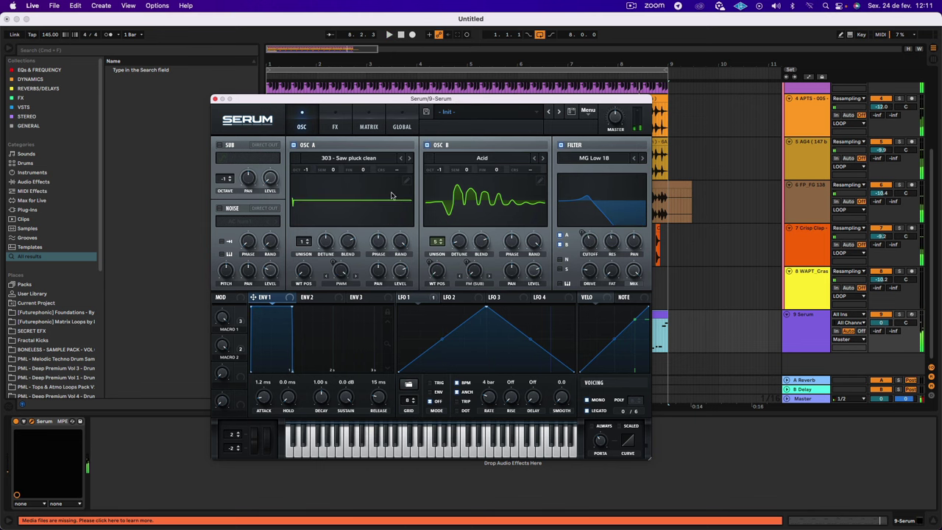
pyautogui.click(214, 98)
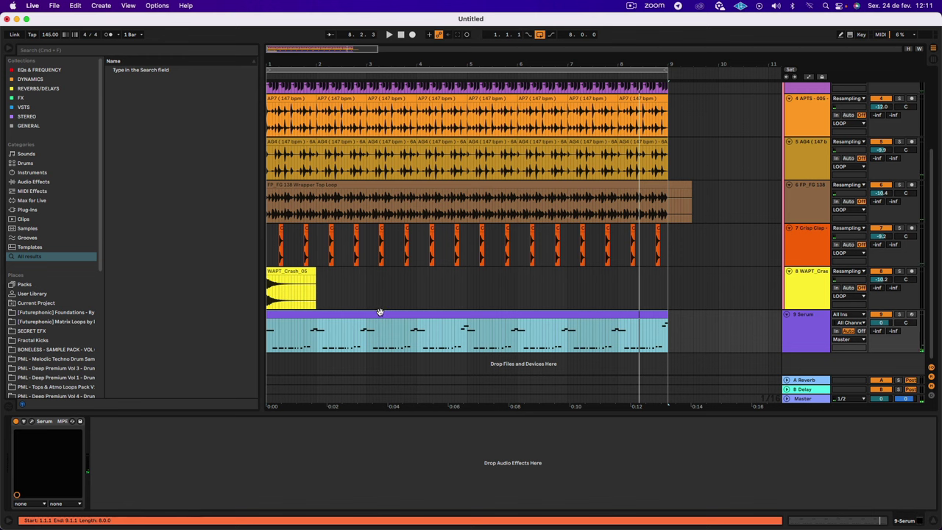
pyautogui.press('space')
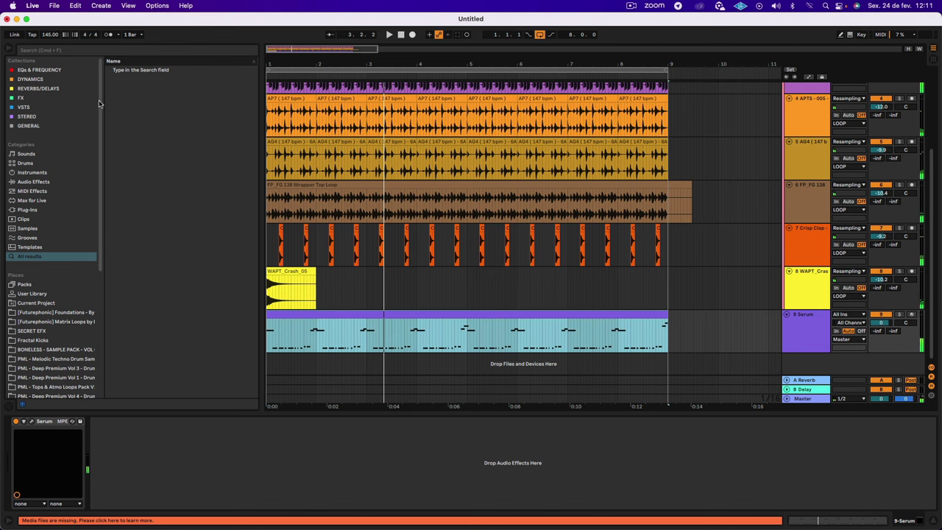
# Search the browser for "compre", add Compressor to the Serum track, and switch its display to the transfer curve.
pyautogui.click(99, 52)
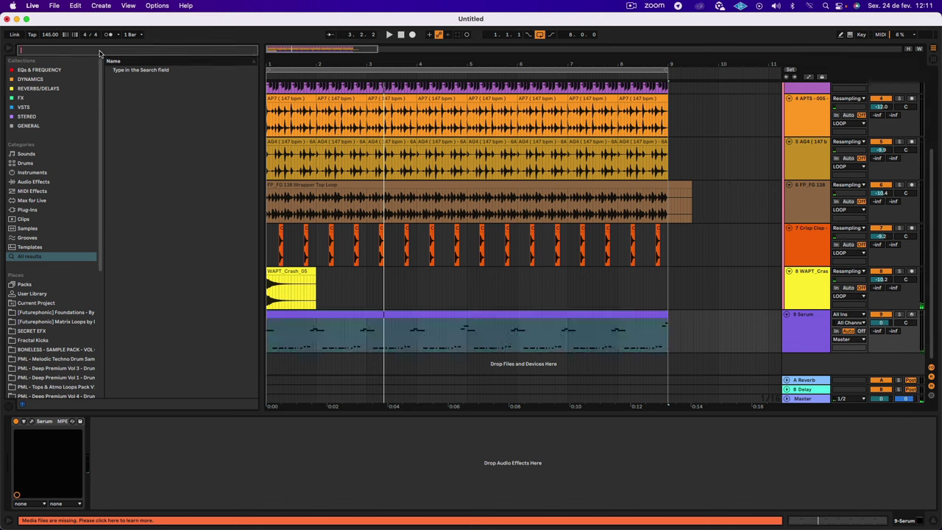
pyautogui.write('compre')
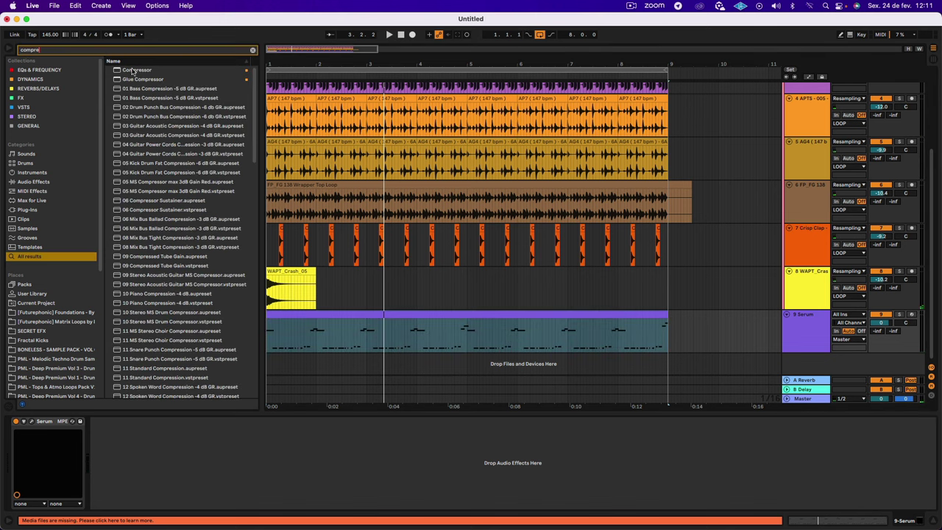
pyautogui.doubleClick(133, 71)
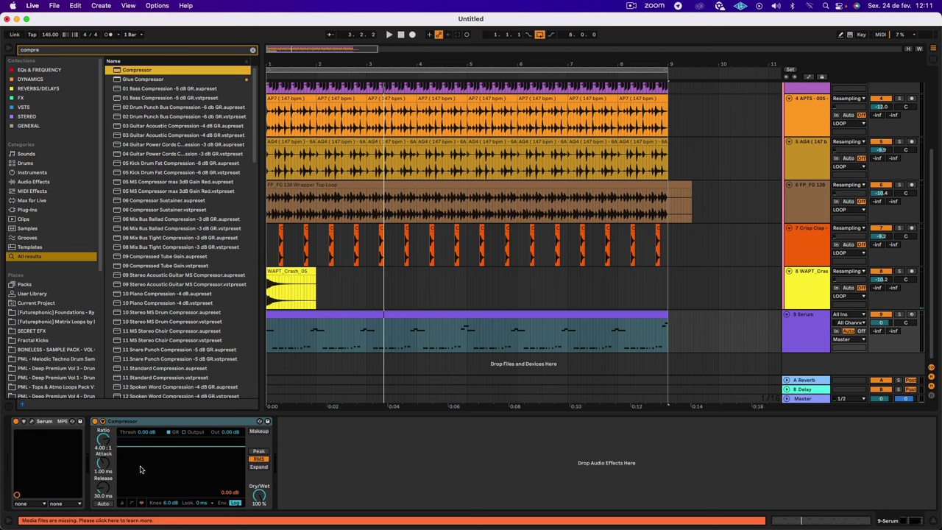
pyautogui.click(132, 505)
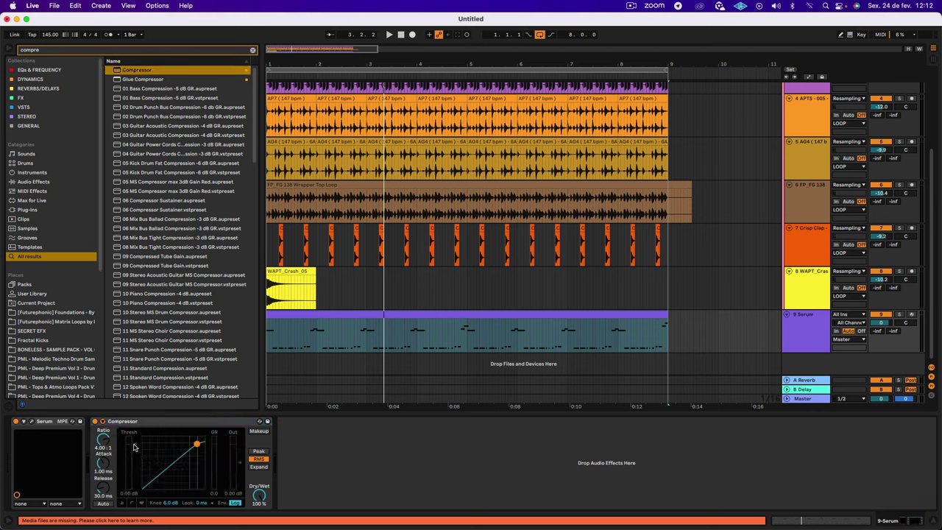
# Sidechain the Compressor from 2-APTS Kick with sidechain EQ on, and set its threshold to about -12.3 dB during playback.
pyautogui.click(104, 421)
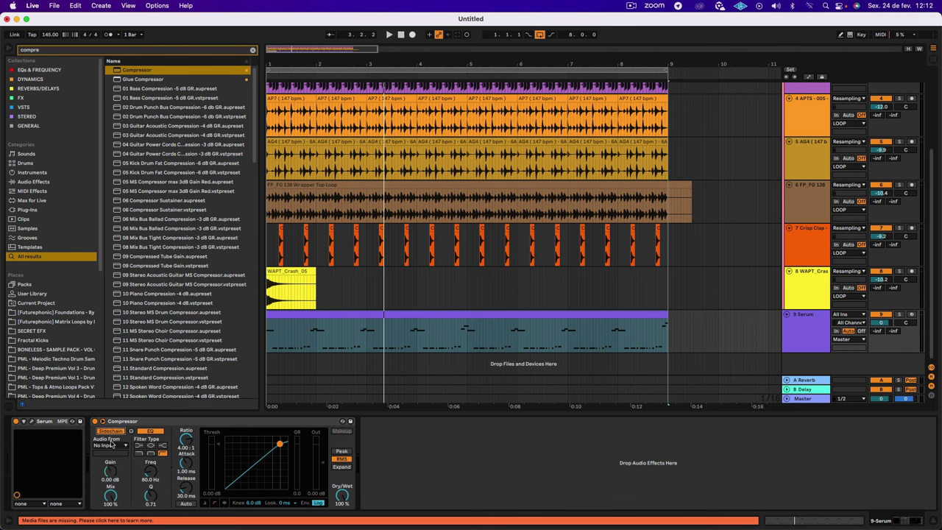
pyautogui.click(111, 445)
pyautogui.click(114, 359)
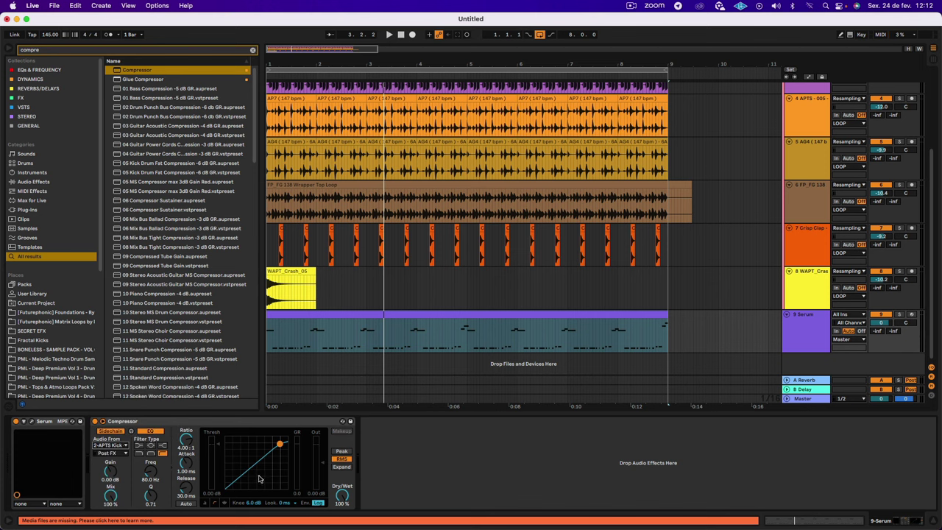
pyautogui.press('space')
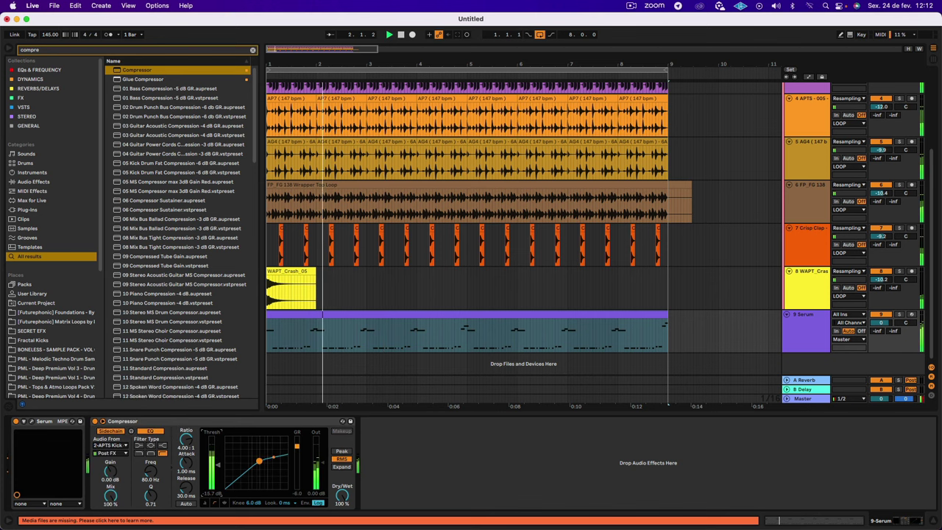
# Search the browser for "pro q" and add Pro-Q 3 after the Compressor on the Serum track.
pyautogui.click(43, 50)
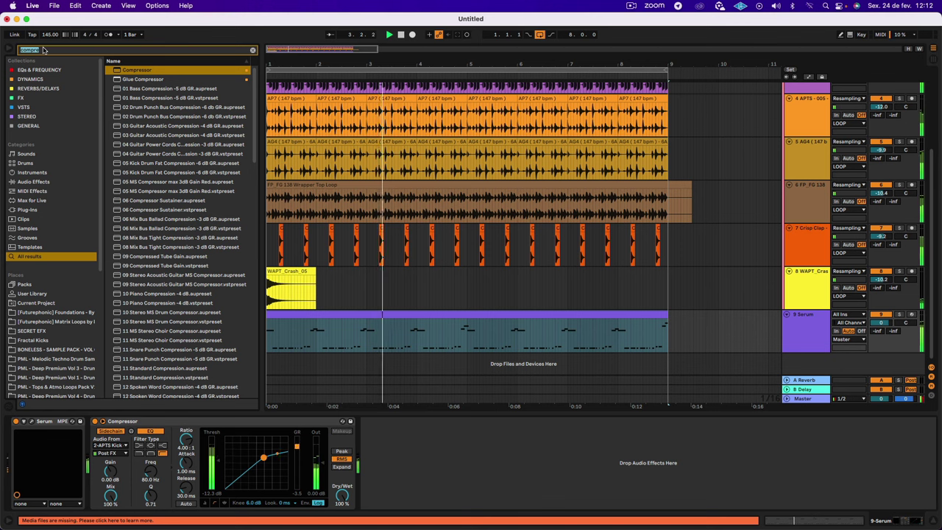
pyautogui.write('pro q')
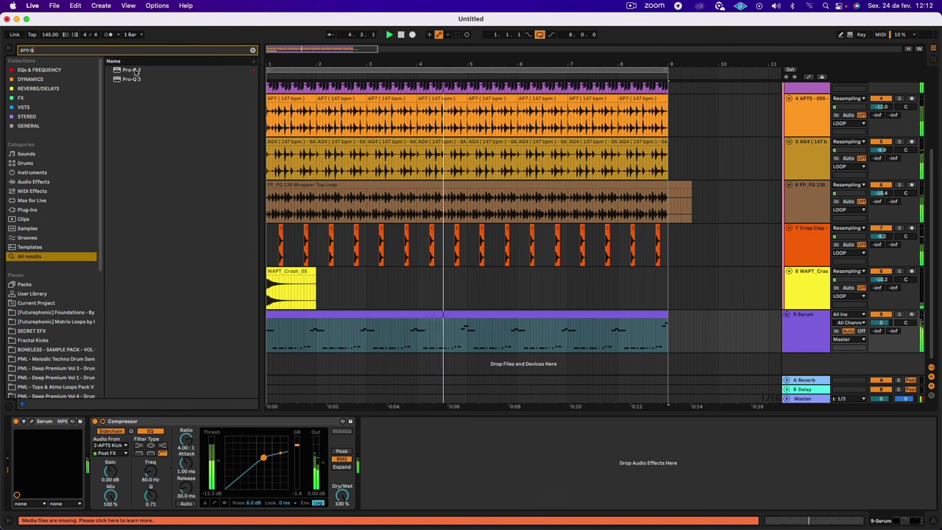
pyautogui.click(135, 71)
pyautogui.press('Return')
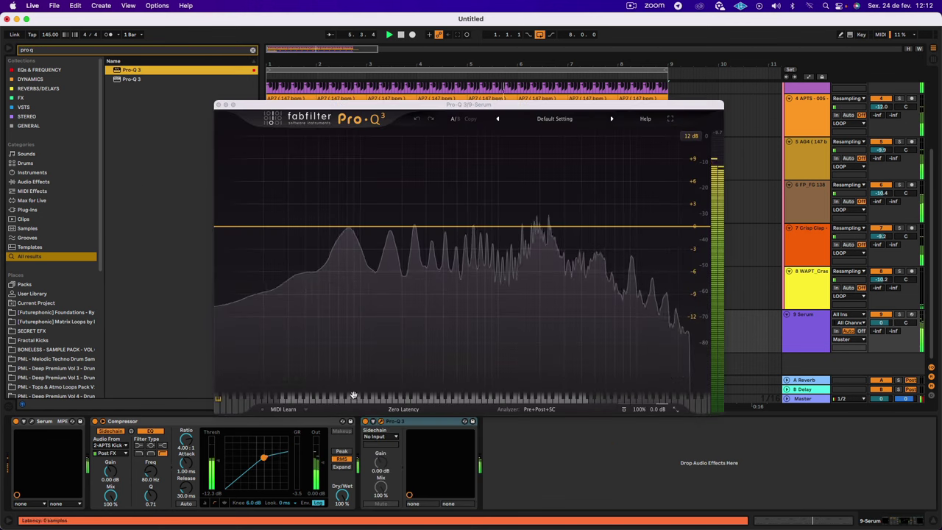
# Add a 12 dB/oct low cut at about 122 Hz in Pro-Q 3 and close its window.
pyautogui.moveTo(228, 229); pyautogui.dragTo(370, 231)
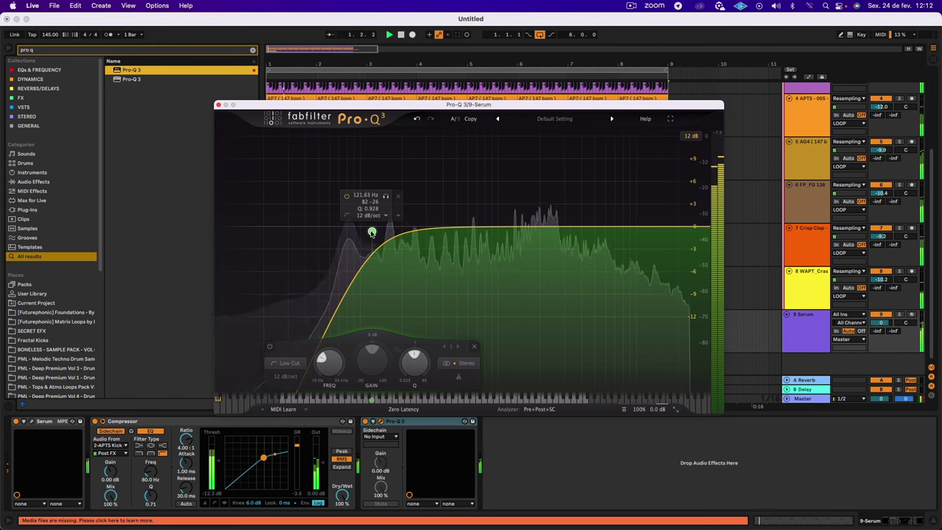
pyautogui.click(218, 104)
# Search the browser for "decapit", add Decapitator after Pro-Q 3 on the Serum track, and duplicate Pro-Q 3 behind it.
pyautogui.click(83, 49)
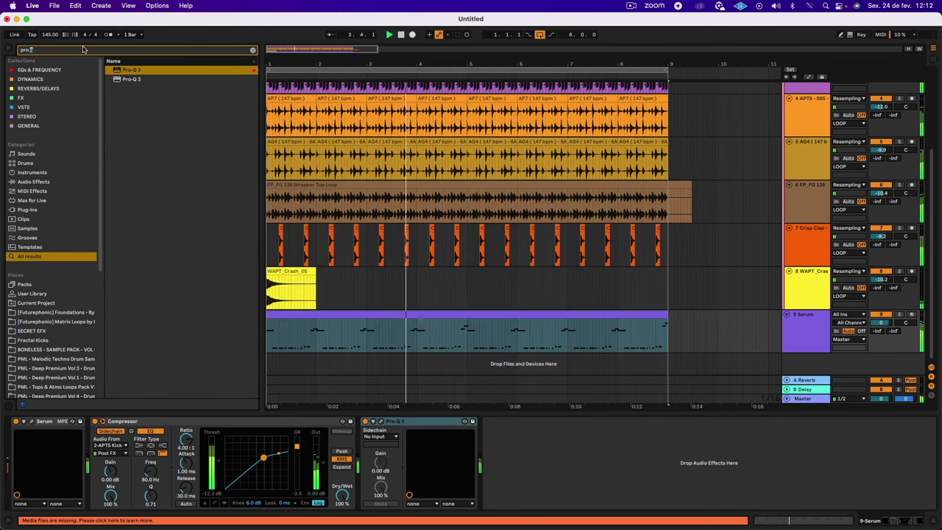
pyautogui.write('decapit')
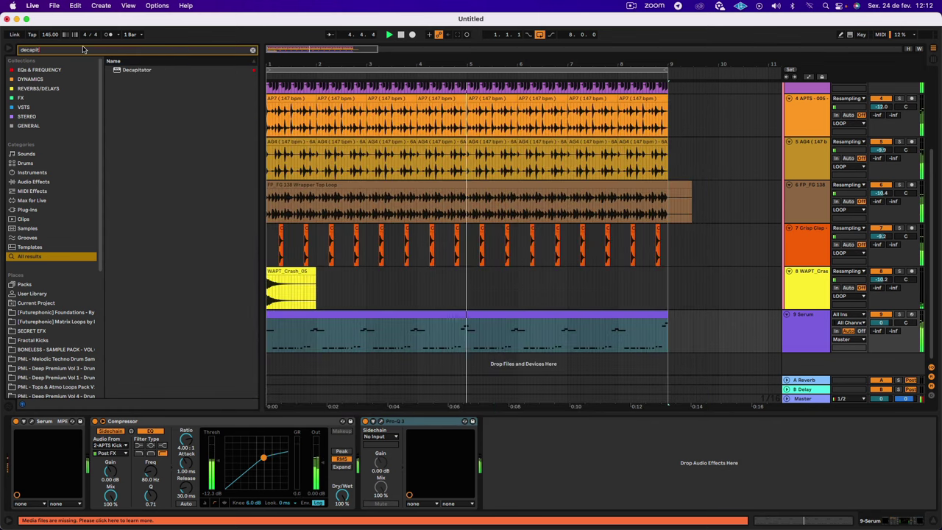
pyautogui.click(150, 70)
pyautogui.moveTo(150, 70)
pyautogui.mouseDown()
pyautogui.moveTo(250, 280)
pyautogui.moveTo(359, 470)
pyautogui.moveTo(377, 478)
pyautogui.mouseUp()
pyautogui.moveTo(415, 421); pyautogui.dragTo(563, 441)
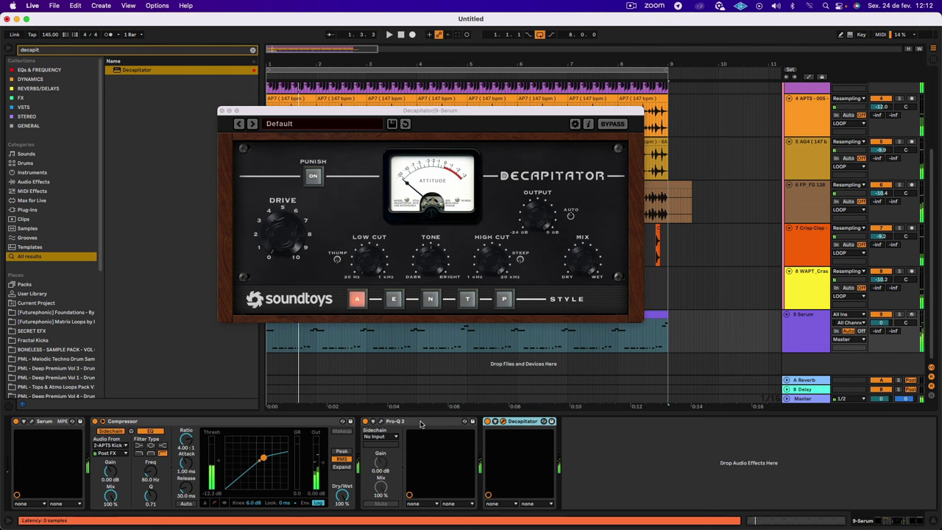
pyautogui.moveTo(420, 424); pyautogui.dragTo(609, 439)
# Raise Decapitator's drive slightly during playback and close its window.
pyautogui.press('space')
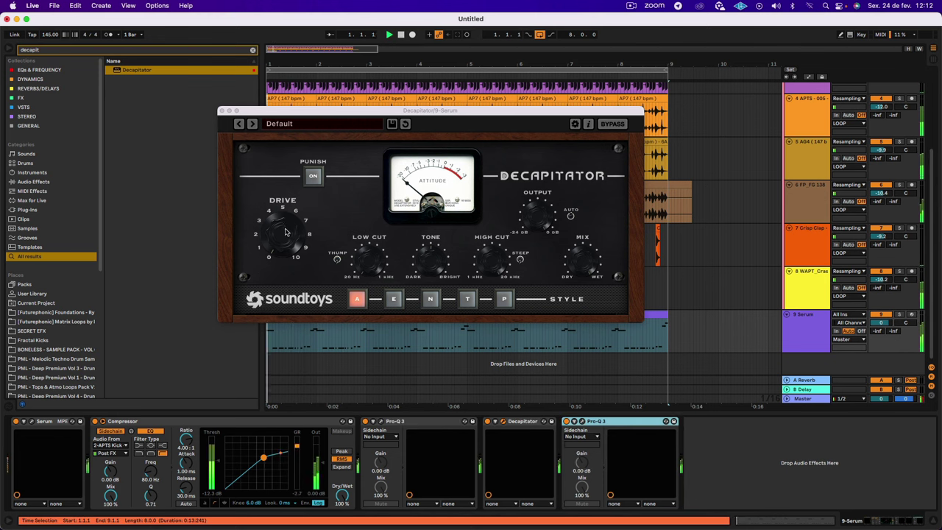
pyautogui.click(291, 200)
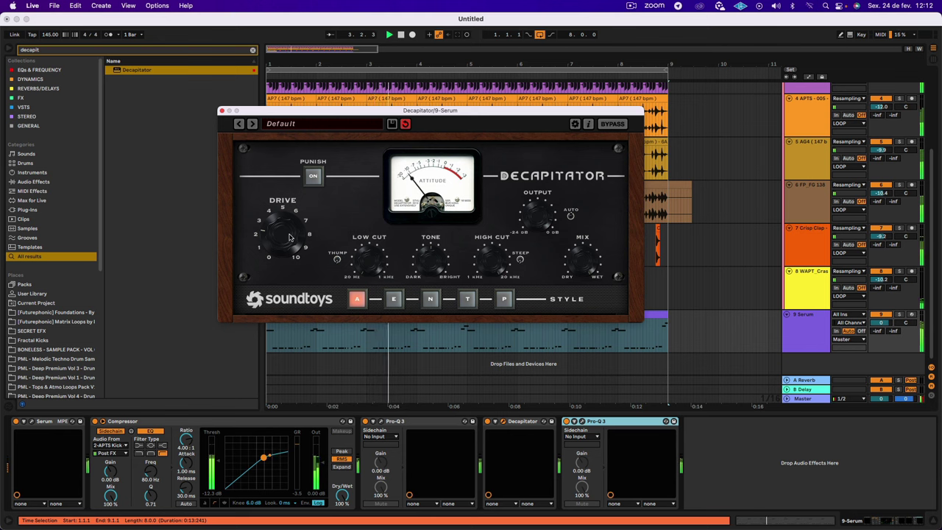
pyautogui.click(222, 111)
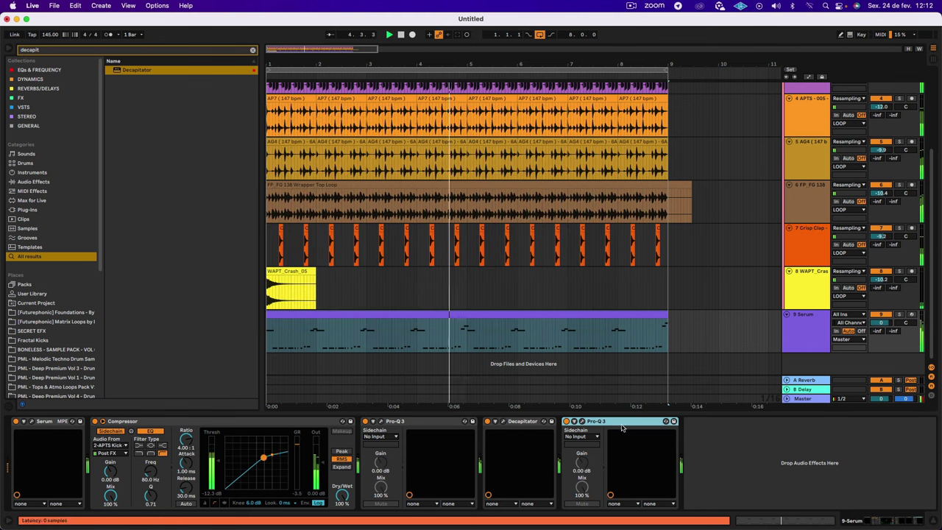
# Duplicate Decapitator after the second Pro-Q 3, adjust the copy during playback, set its style to E, and close its window.
pyautogui.click(521, 427)
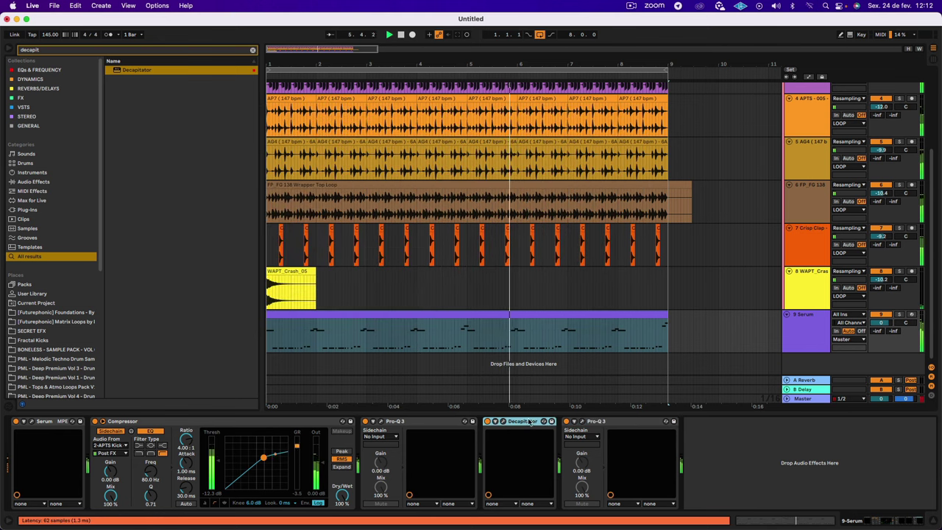
pyautogui.moveTo(521, 424); pyautogui.dragTo(695, 434)
pyautogui.click(703, 422)
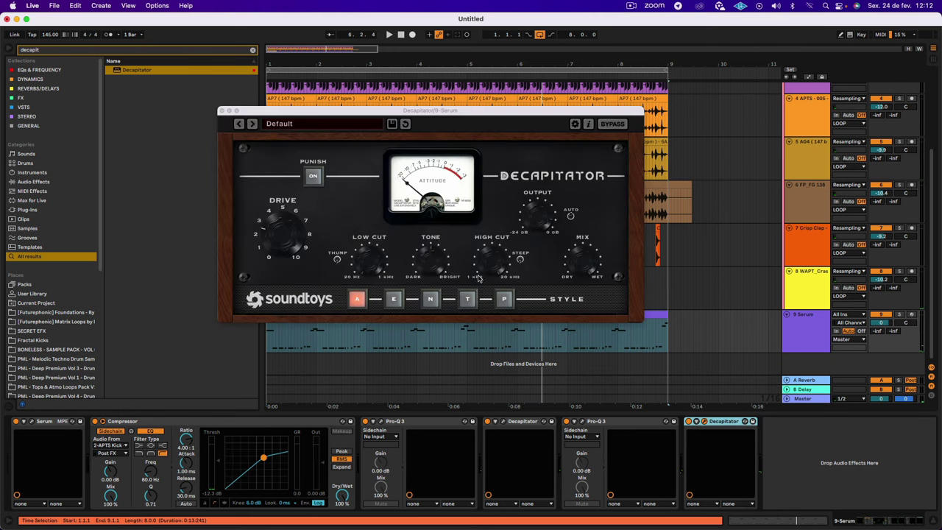
pyautogui.press('space')
pyautogui.moveTo(389, 263); pyautogui.dragTo(378, 244)
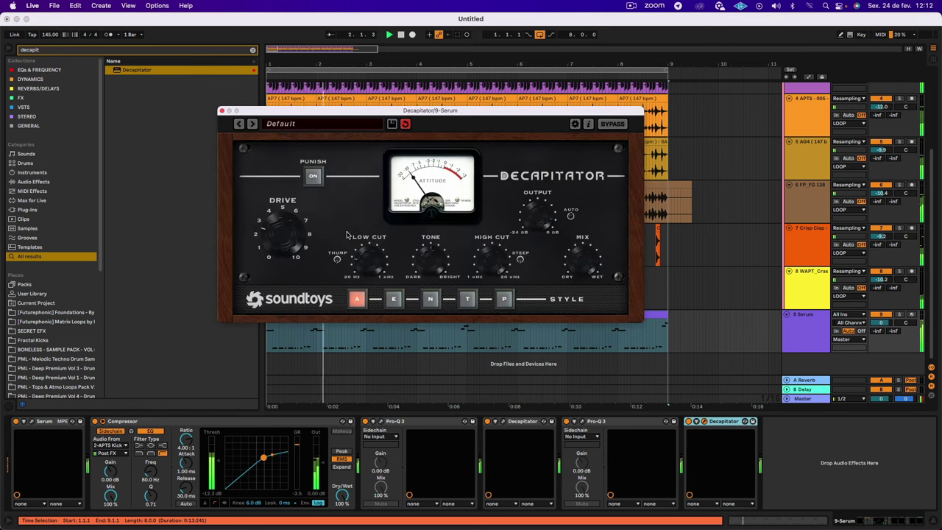
pyautogui.click(394, 298)
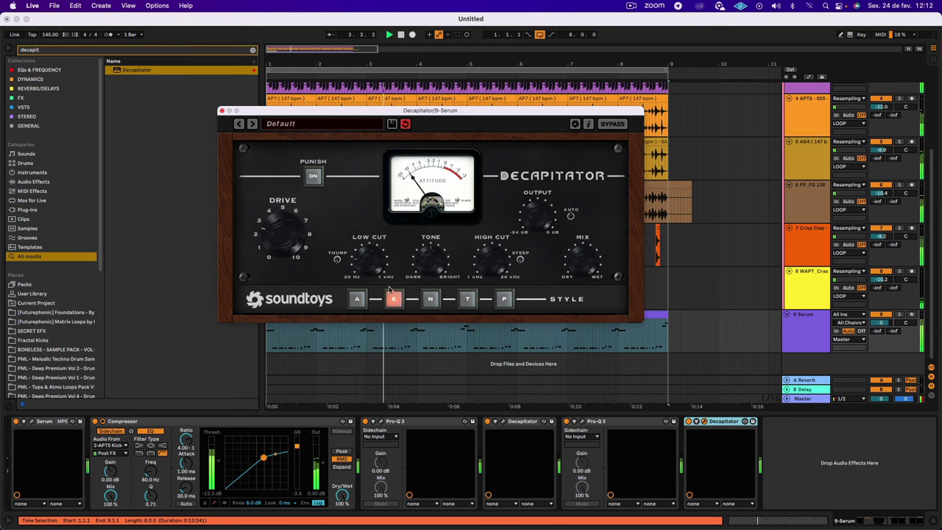
pyautogui.click(222, 111)
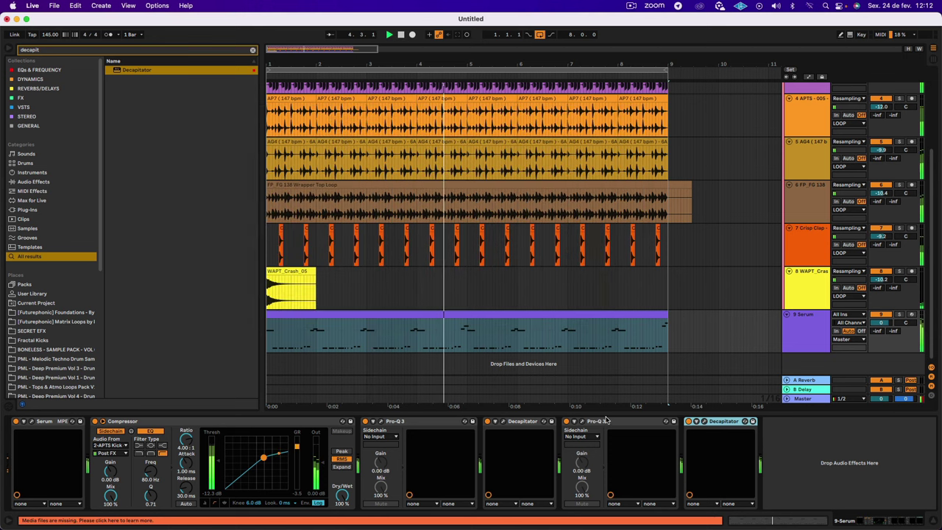
# Duplicate Pro-Q 3 after the second Decapitator, search the browser for "redu", and add Redux at the end of the chain.
pyautogui.moveTo(607, 421); pyautogui.dragTo(797, 438)
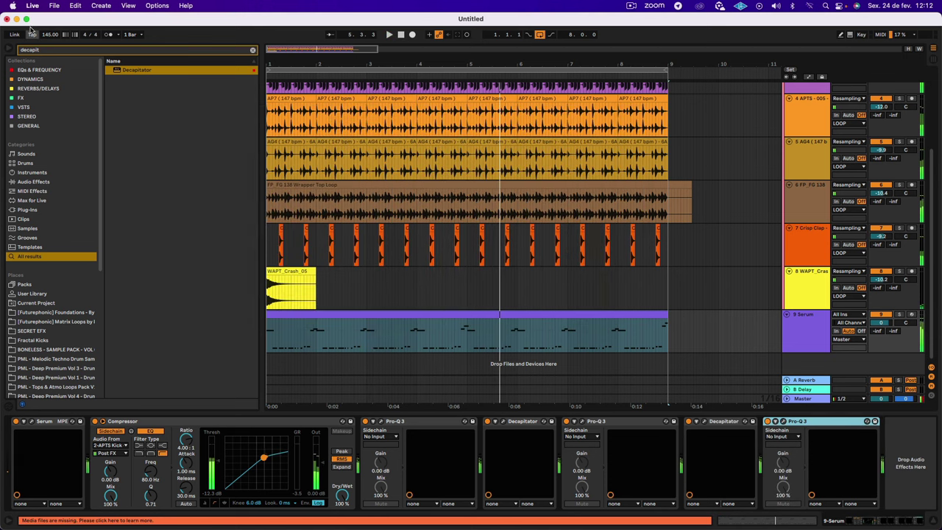
pyautogui.click(46, 50)
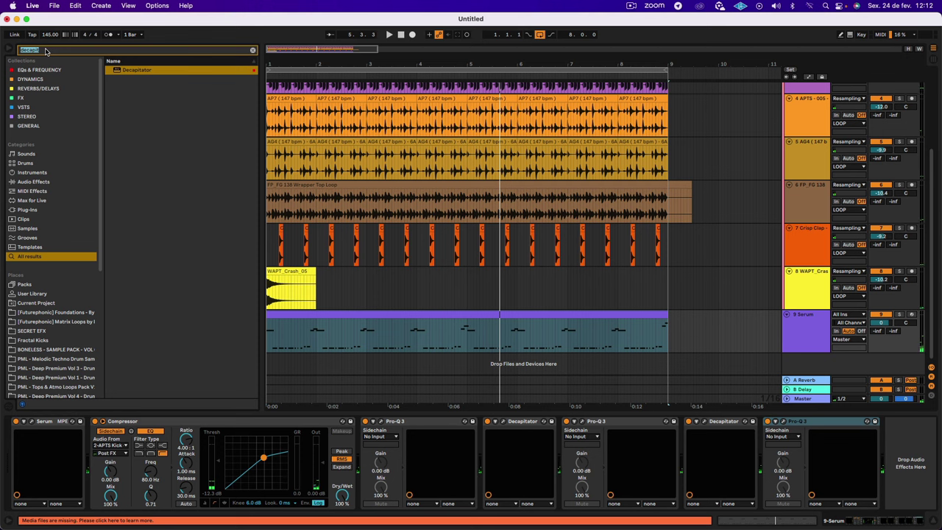
pyautogui.write('redu')
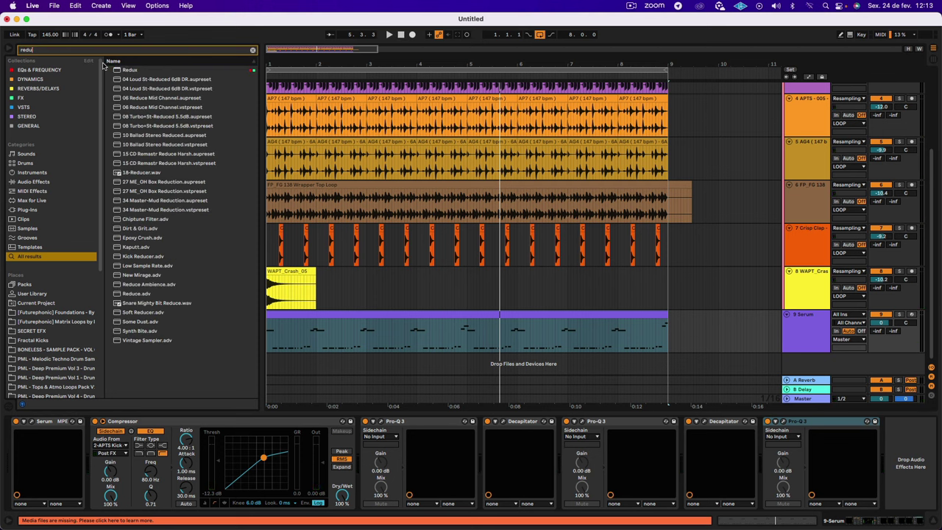
pyautogui.doubleClick(134, 70)
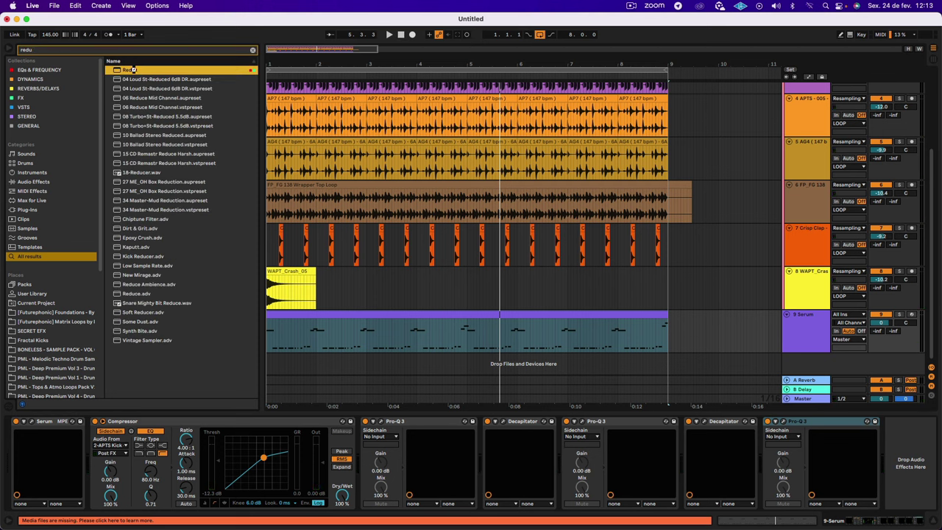
pyautogui.press('space')
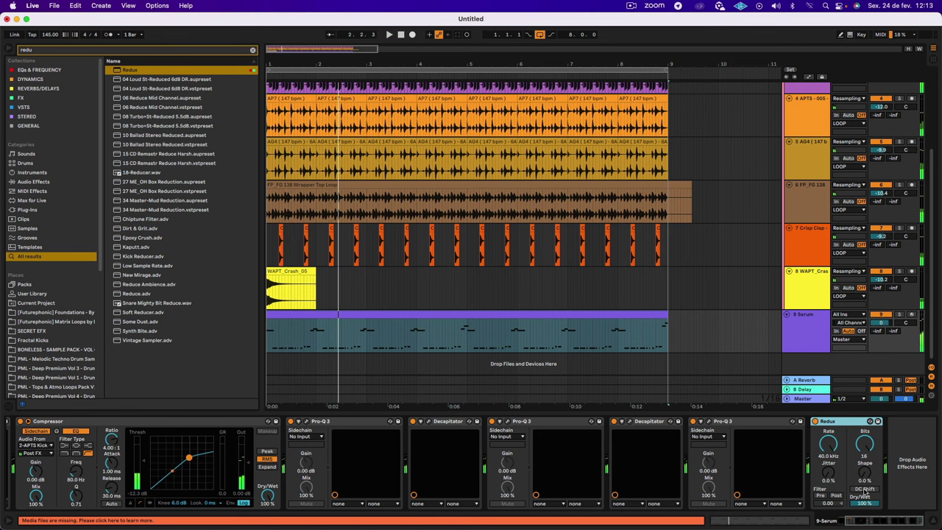
# During playback, set Redux to a 9.57 kHz rate, 14 bits, 27% shape and 20% dry/wet.
pyautogui.moveTo(863, 503); pyautogui.dragTo(863, 510)
pyautogui.press('space')
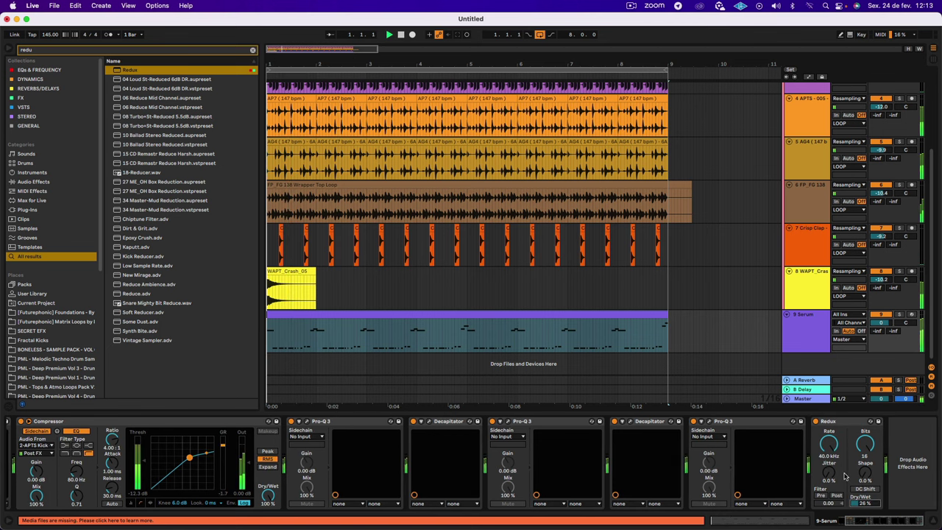
pyautogui.click(829, 474)
pyautogui.moveTo(865, 445); pyautogui.dragTo(865, 489)
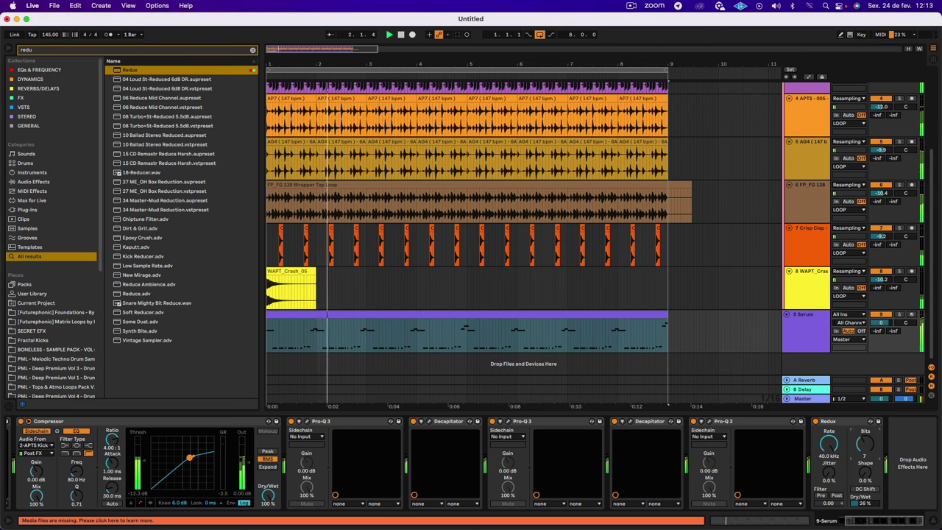
pyautogui.moveTo(829, 444); pyautogui.dragTo(829, 475)
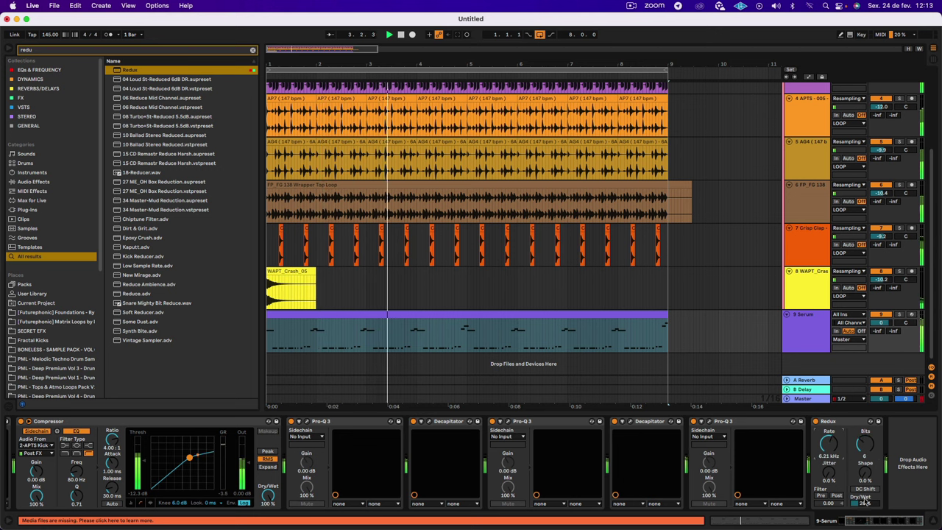
pyautogui.moveTo(865, 503)
pyautogui.mouseDown()
pyautogui.moveTo(865, 447)
pyautogui.moveTo(825, 434)
pyautogui.moveTo(825, 421)
pyautogui.moveTo(824, 434)
pyautogui.moveTo(866, 437)
pyautogui.moveTo(828, 435)
pyautogui.moveTo(865, 482)
pyautogui.moveTo(865, 500)
pyautogui.mouseUp()
pyautogui.moveTo(865, 444); pyautogui.dragTo(865, 434)
pyautogui.moveTo(866, 503)
pyautogui.mouseDown()
pyautogui.moveTo(865, 528)
pyautogui.moveTo(866, 508)
pyautogui.mouseUp()
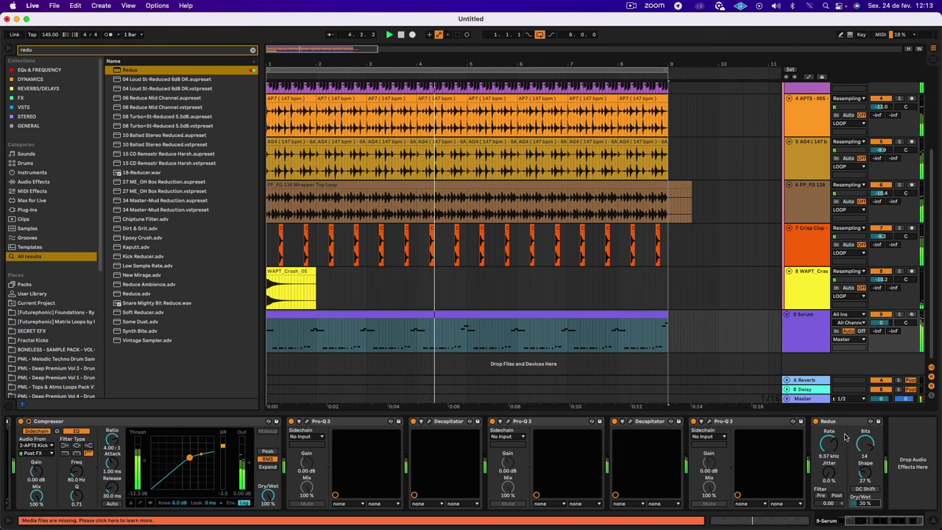
pyautogui.click(849, 422)
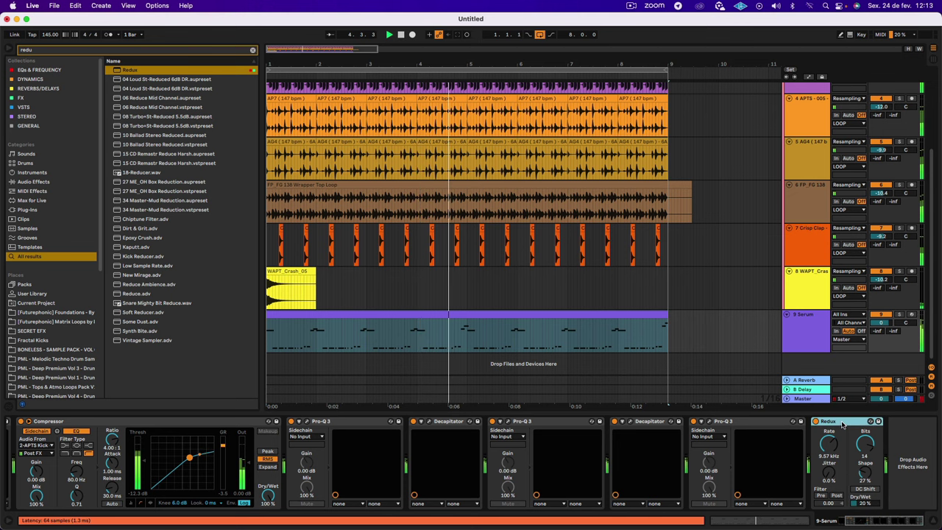
# Search the browser for "valha", add ValhallaRoom after Redux, and set mix to 14.4%, predelay to 6.8 ms and decay to 0.54 s.
pyautogui.click(63, 49)
pyautogui.write('valha')
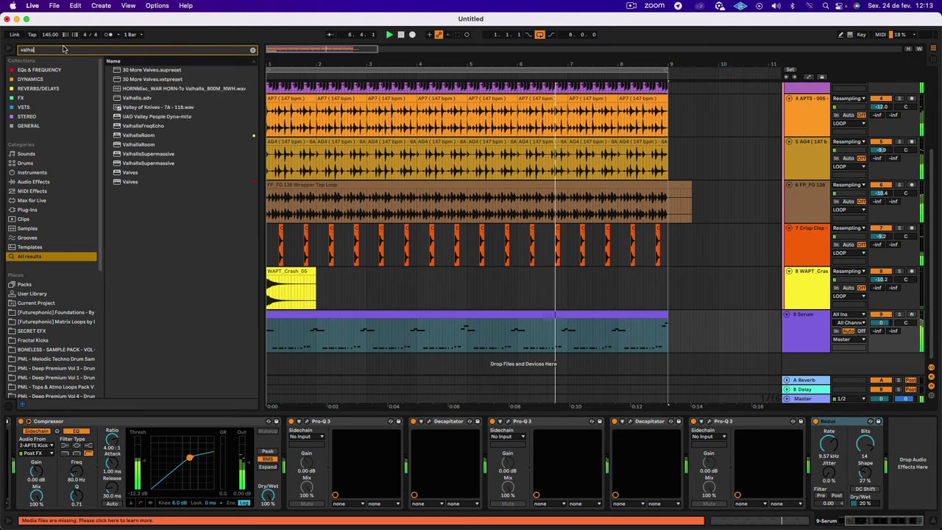
pyautogui.doubleClick(181, 99)
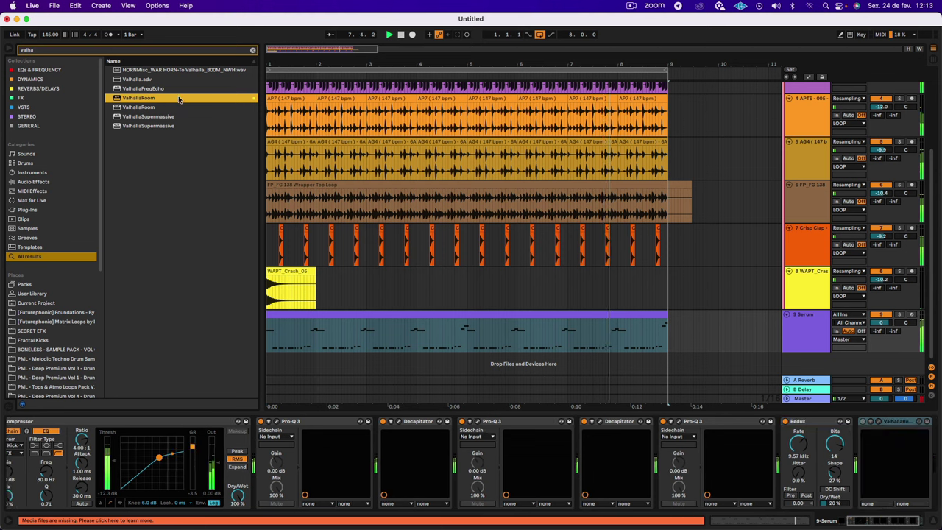
pyautogui.moveTo(246, 194); pyautogui.dragTo(237, 267)
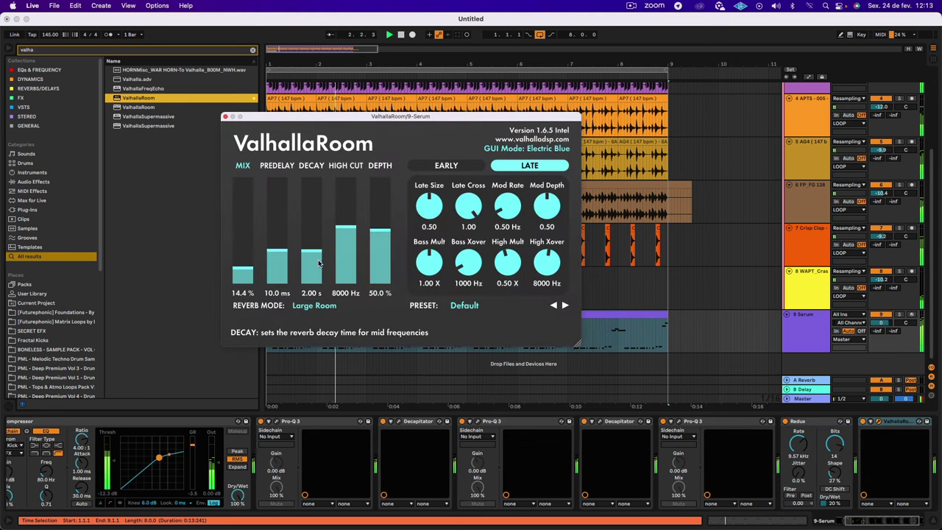
pyautogui.moveTo(318, 260)
pyautogui.mouseDown()
pyautogui.moveTo(278, 262)
pyautogui.moveTo(310, 265)
pyautogui.mouseUp()
# Open Serum, sweep Macro 1 while the loop plays, and close the Serum and ValhallaRoom windows.
pyautogui.click(118, 421)
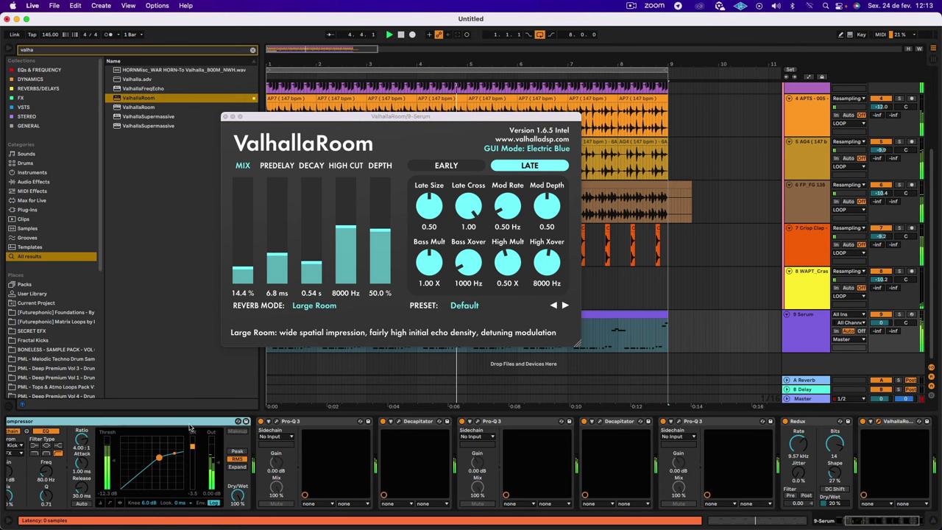
pyautogui.click(57, 422)
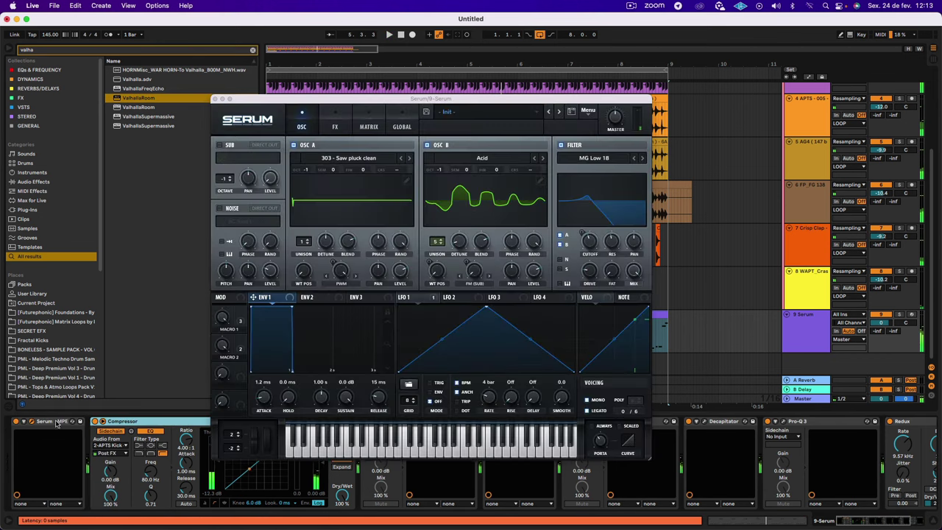
pyautogui.moveTo(223, 318); pyautogui.dragTo(221, 360)
pyautogui.press('space')
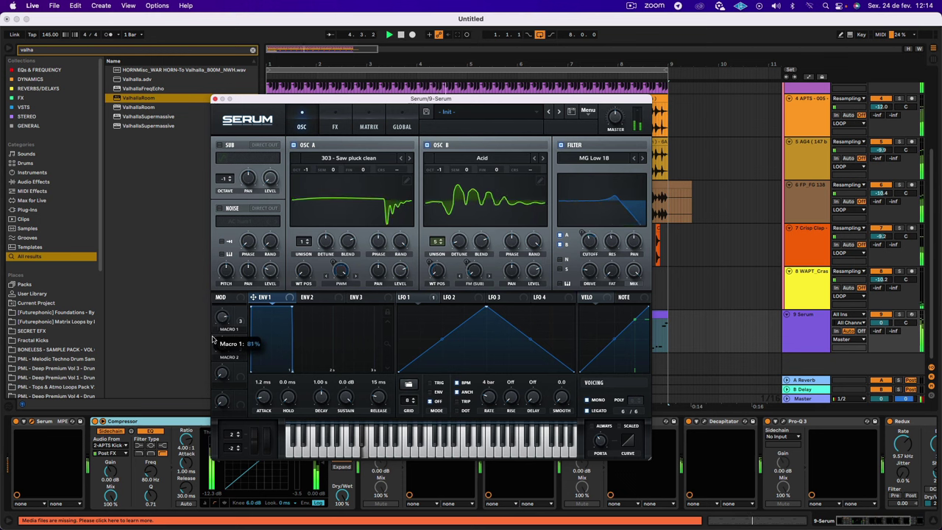
pyautogui.moveTo(213, 331); pyautogui.dragTo(233, 339)
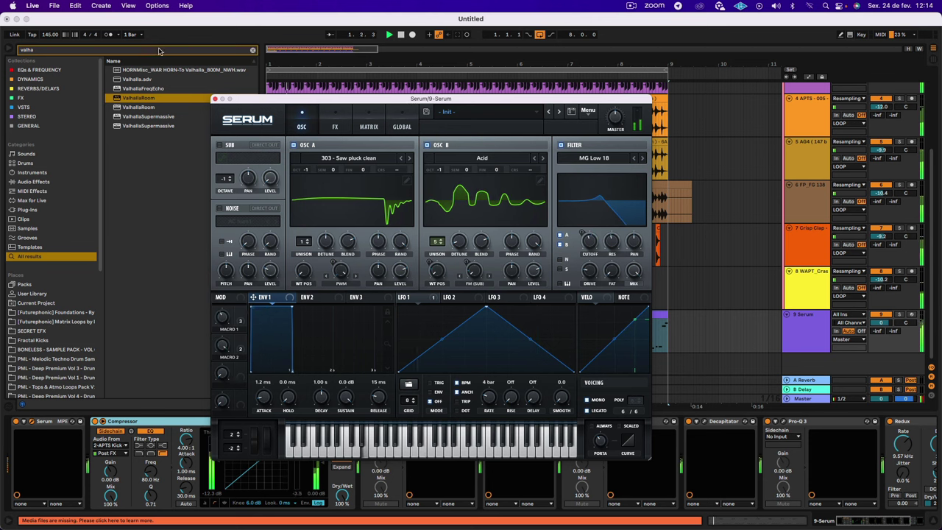
pyautogui.click(214, 99)
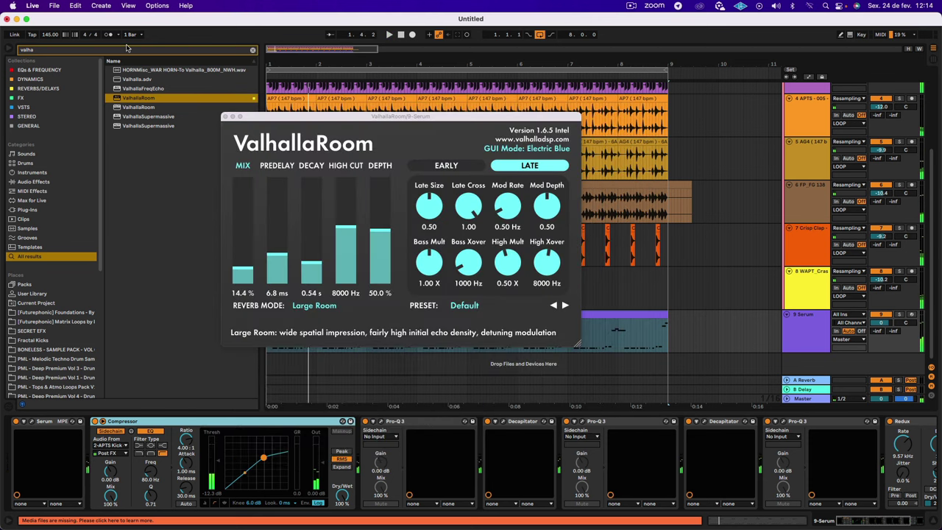
pyautogui.click(226, 117)
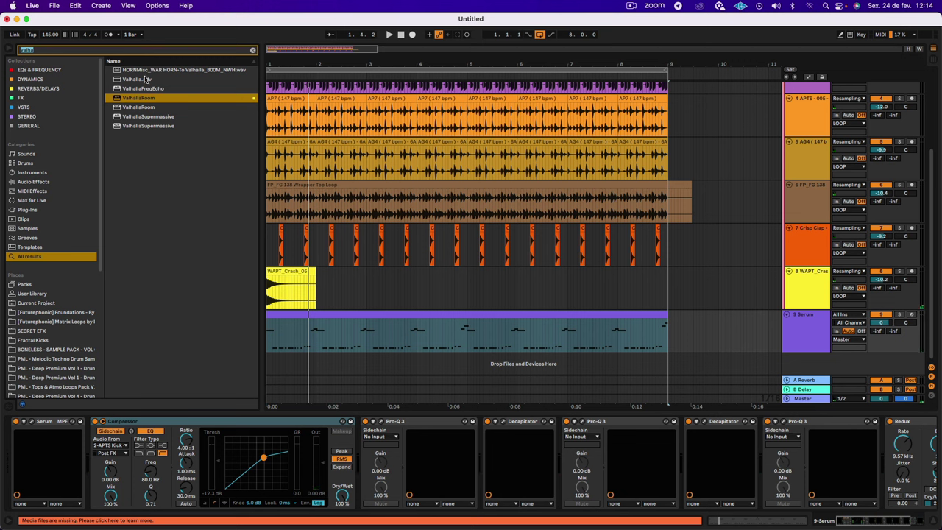
# Search the browser for "gate", insert Gatekeeper between the Compressor and the first Pro-Q 3, and start playback.
pyautogui.write('gate')
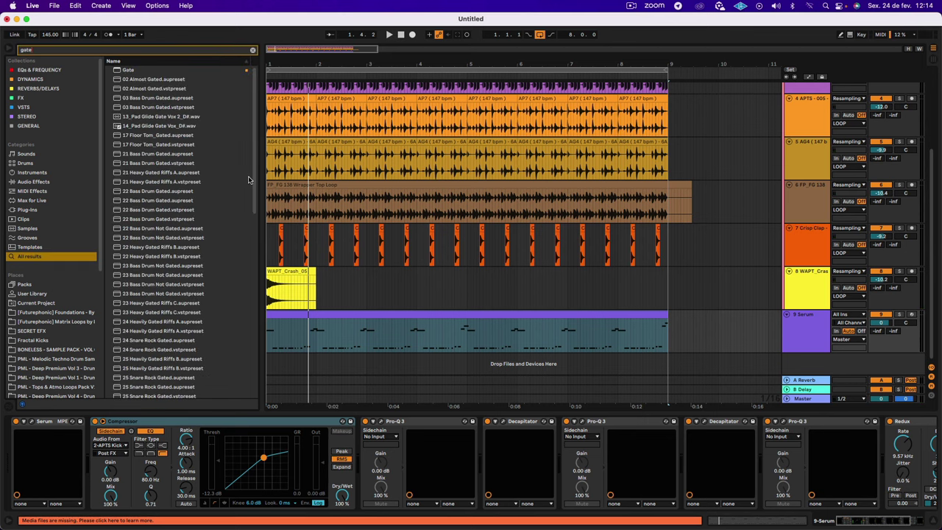
pyautogui.scroll(-10, 243, 177)
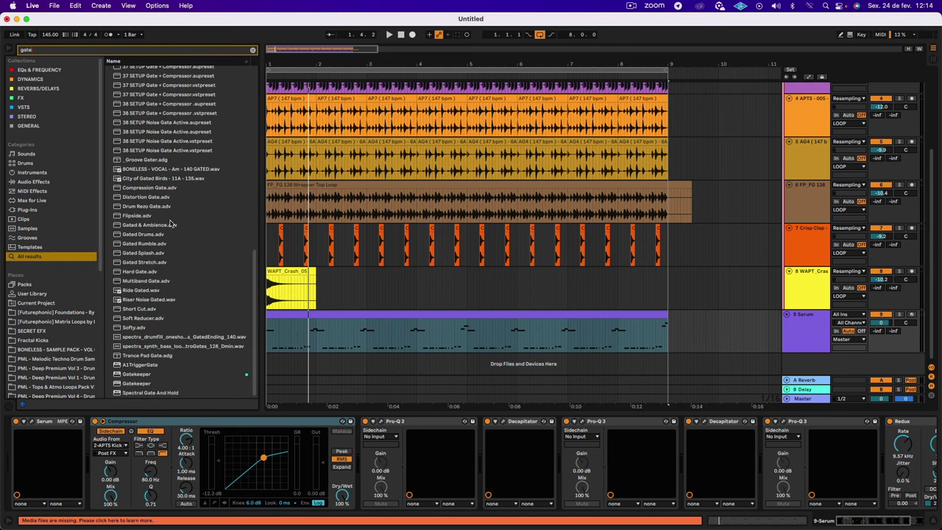
pyautogui.scroll(1, 173, 222)
pyautogui.scroll(-1, 171, 222)
pyautogui.click(170, 375)
pyautogui.moveTo(176, 390); pyautogui.dragTo(346, 454)
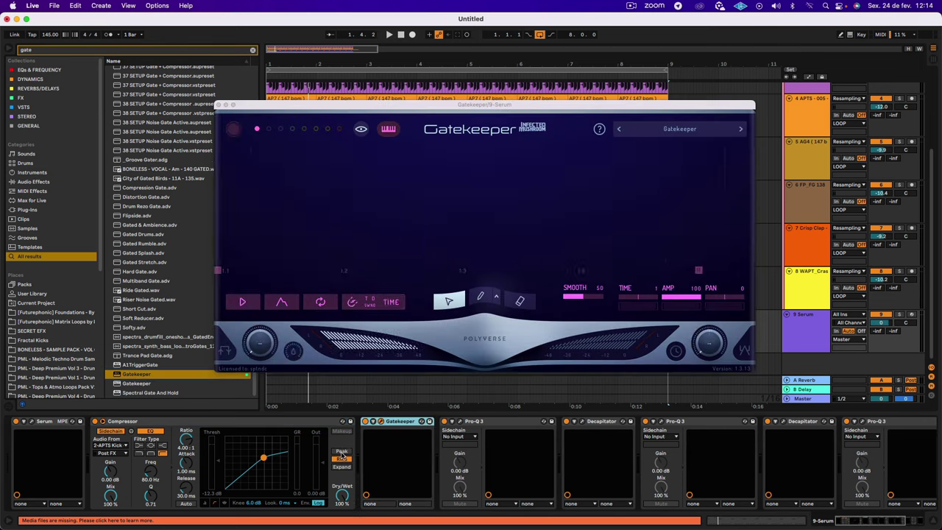
pyautogui.press('space')
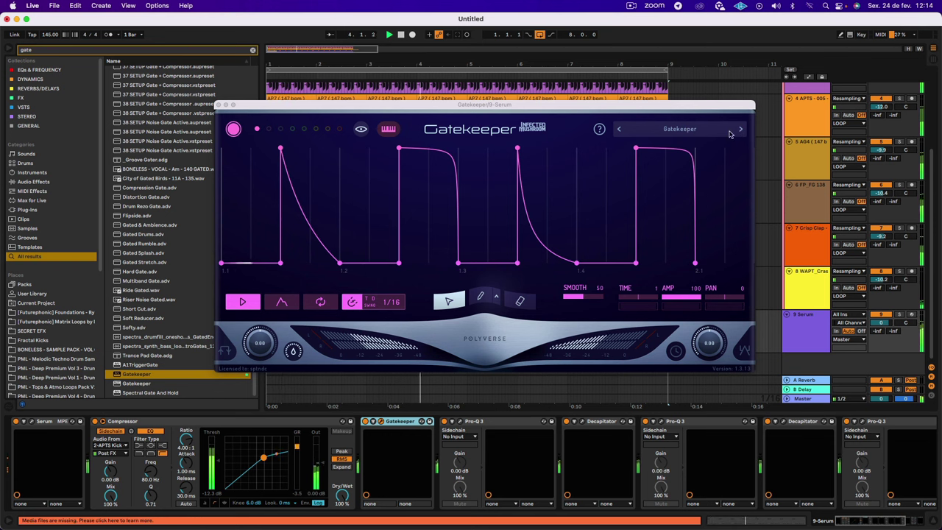
# Close Gatekeeper's window, search the browser for "echo", and insert the Echo effect between Redux and ValhallaRoom.
pyautogui.click(218, 105)
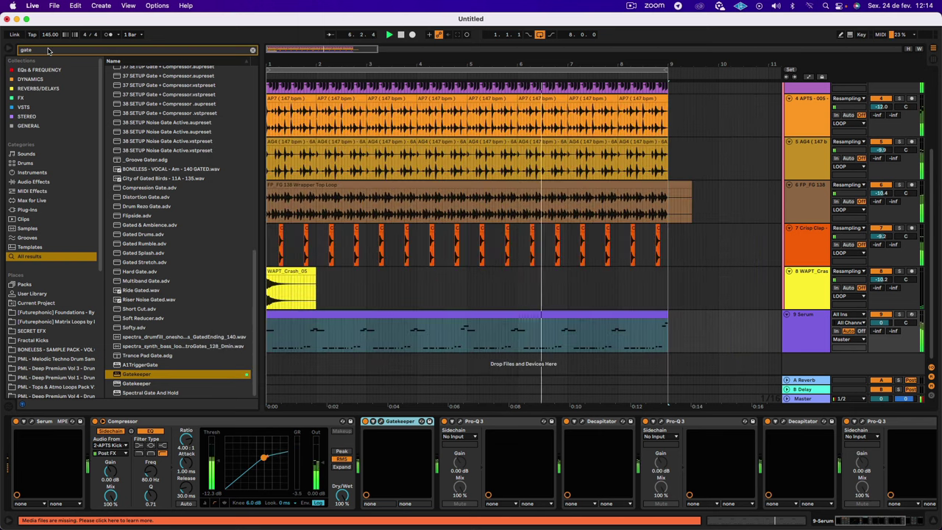
pyautogui.press('BackSpace')
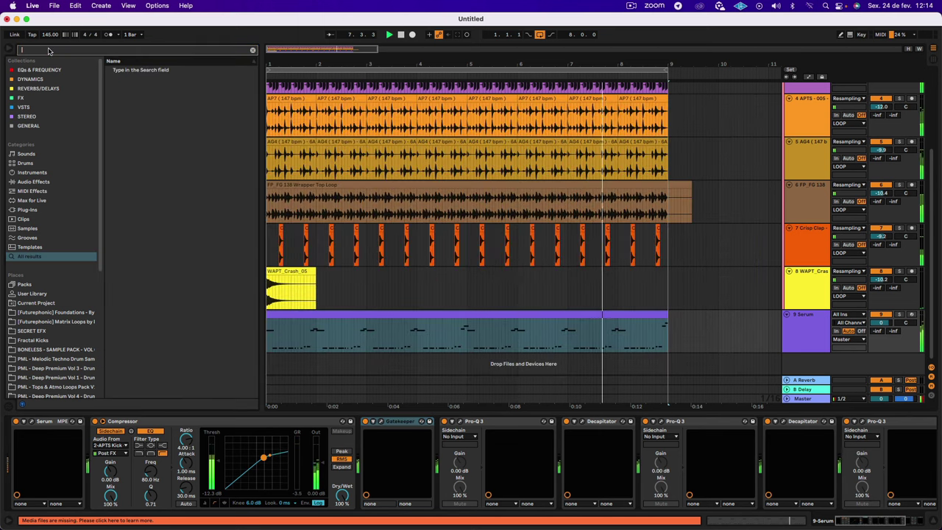
pyautogui.write('de')
pyautogui.press('BackSpace')
pyautogui.press('BackSpace')
pyautogui.write('e')
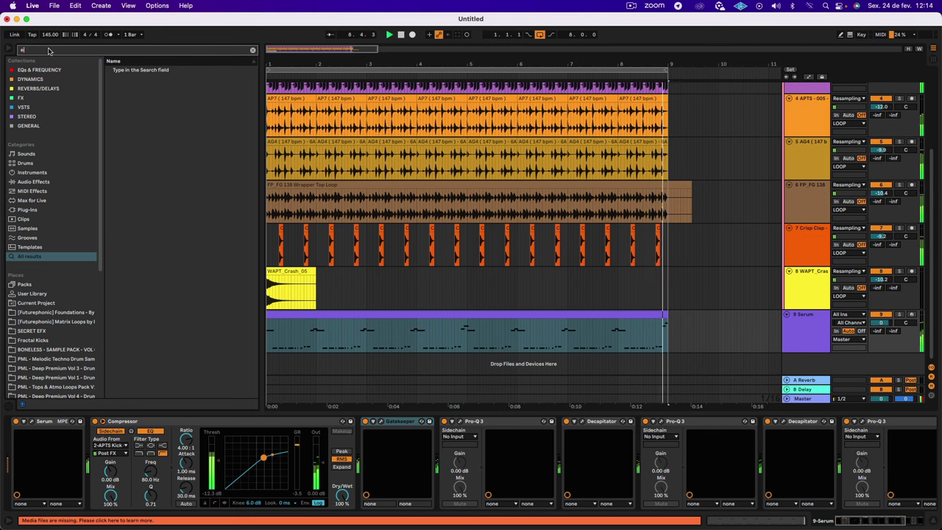
pyautogui.write('cho')
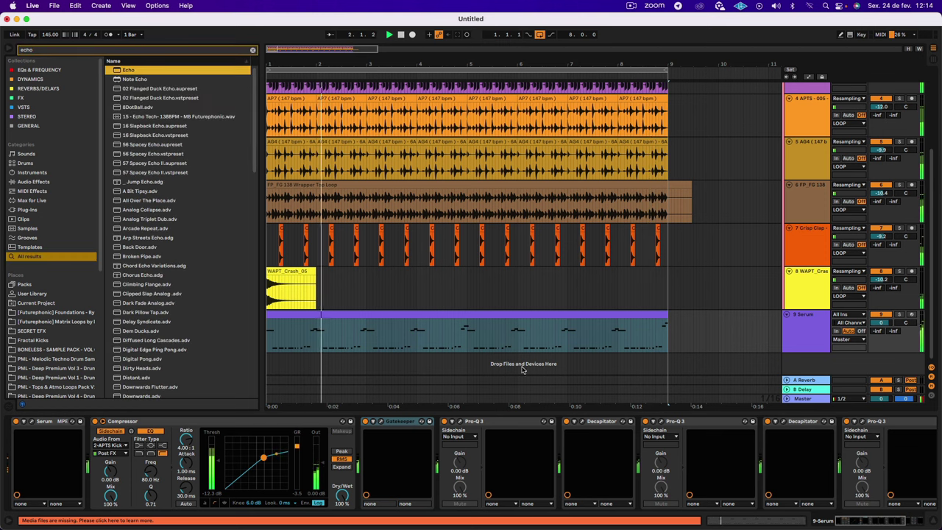
pyautogui.hscroll(5, 669, 448)
pyautogui.hscroll(1, 516, 317)
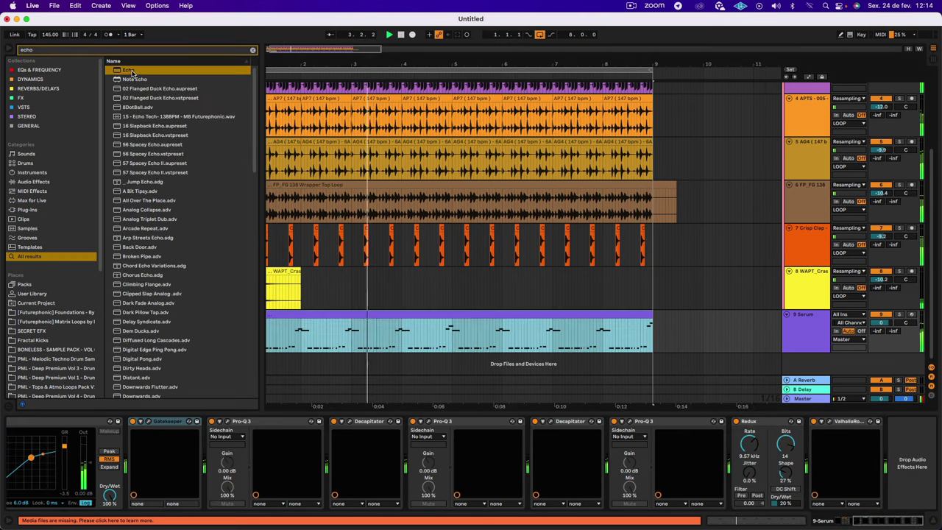
pyautogui.moveTo(132, 72); pyautogui.dragTo(805, 465)
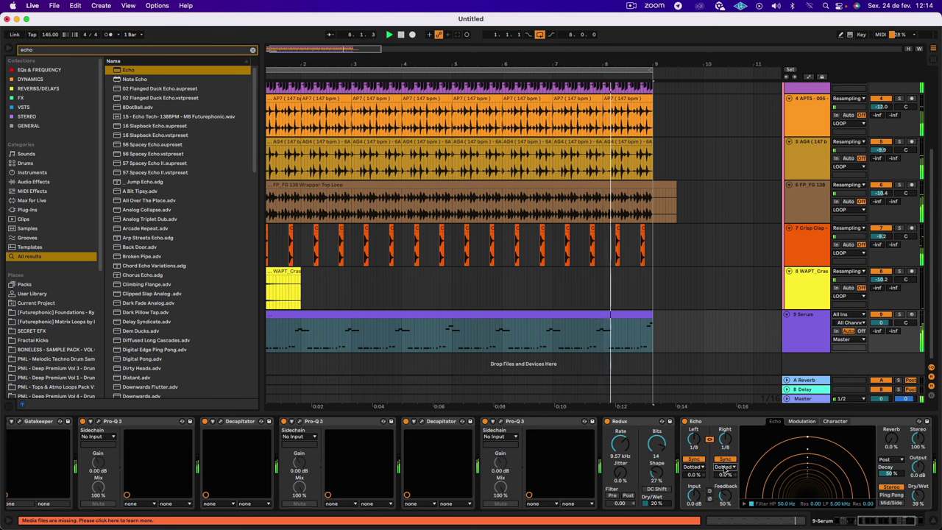
# Set Echo to Ping Pong with dotted 1/8 delay times, 43% feedback and 42% dry/wet while the loop plays.
pyautogui.click(891, 495)
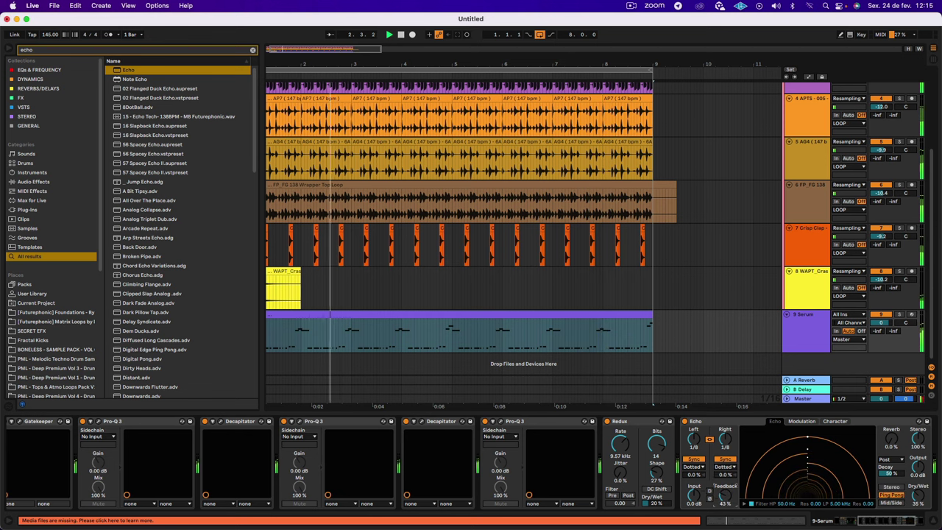
pyautogui.moveTo(694, 442)
pyautogui.mouseDown()
pyautogui.moveTo(694, 431)
pyautogui.moveTo(695, 446)
pyautogui.mouseUp()
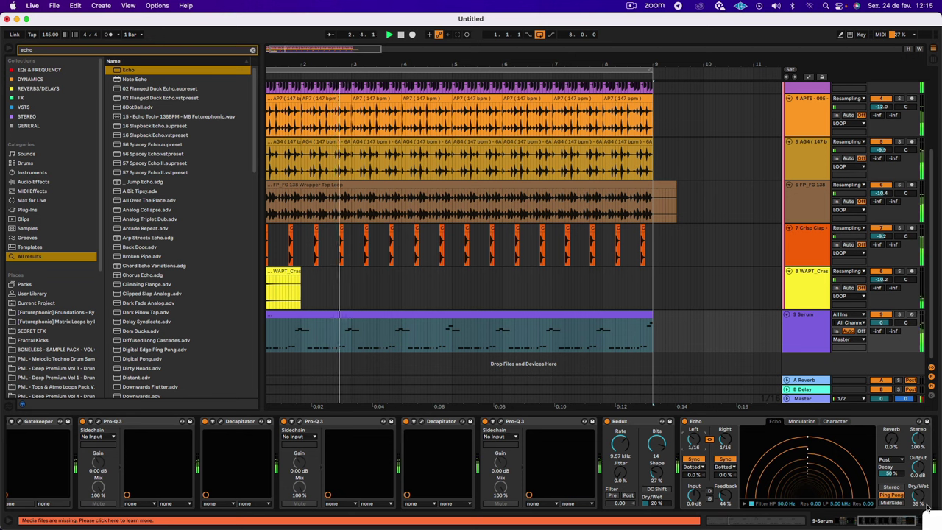
pyautogui.moveTo(922, 498); pyautogui.dragTo(923, 493)
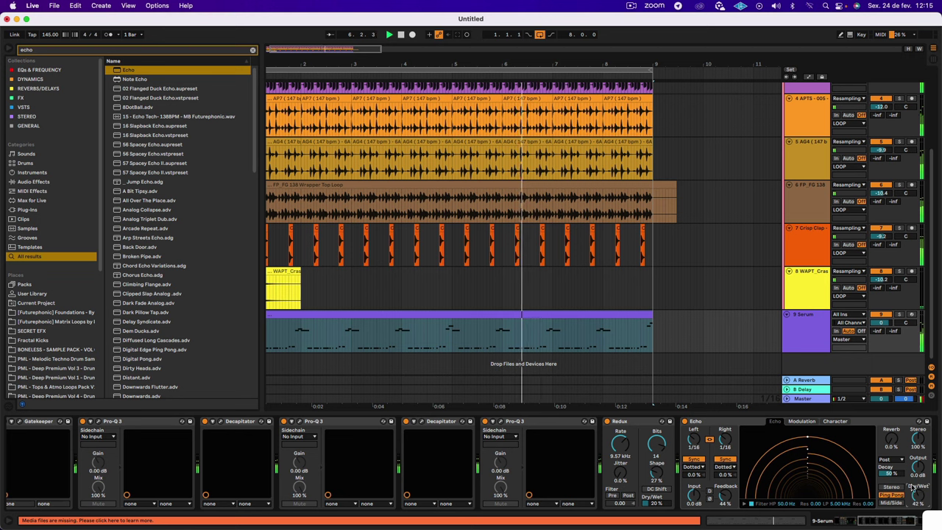
pyautogui.moveTo(715, 503)
pyautogui.mouseDown()
pyautogui.moveTo(715, 459)
pyautogui.moveTo(715, 495)
pyautogui.mouseUp()
pyautogui.moveTo(720, 449); pyautogui.dragTo(721, 442)
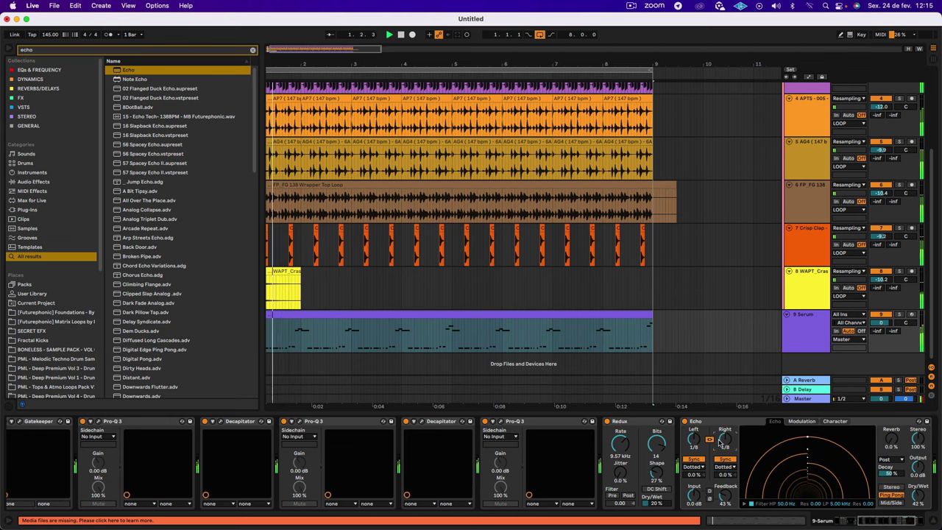
# Open Serum, turn Macro 1 to hear the lead through the effects as the loop plays, and close Serum's window.
pyautogui.click(538, 432)
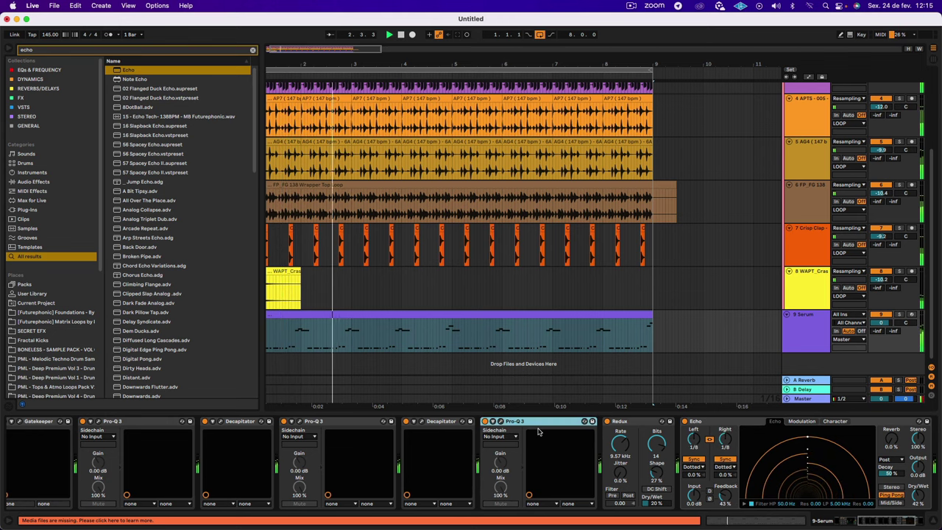
pyautogui.hscroll(-10, 538, 432)
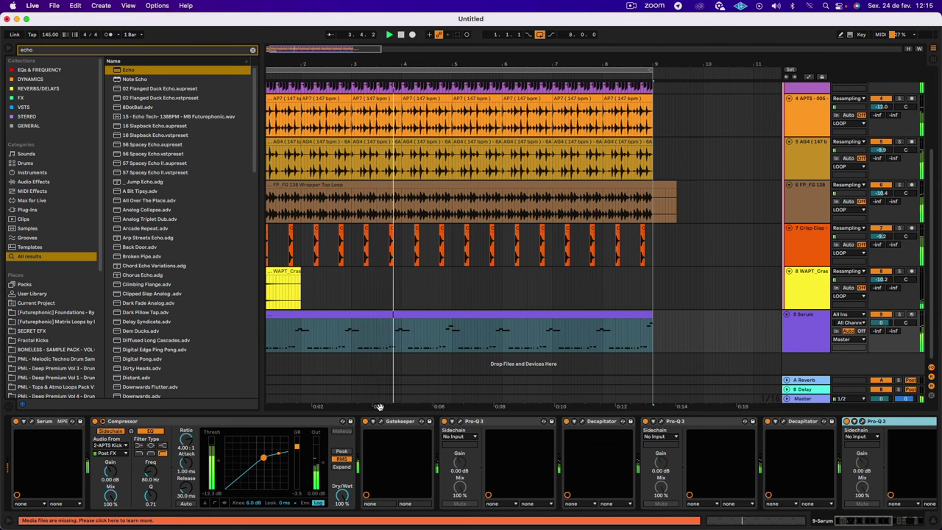
pyautogui.click(31, 421)
pyautogui.moveTo(222, 318); pyautogui.dragTo(224, 282)
pyautogui.press('space')
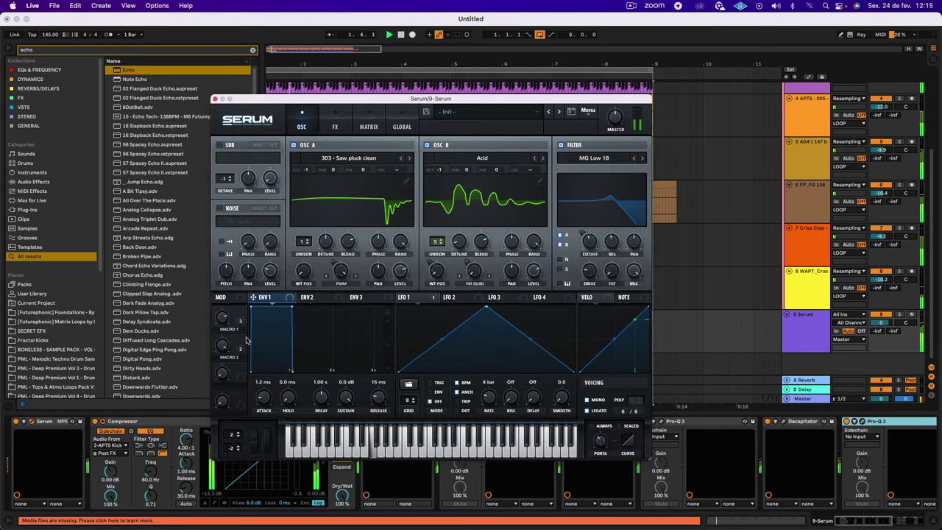
pyautogui.click(215, 99)
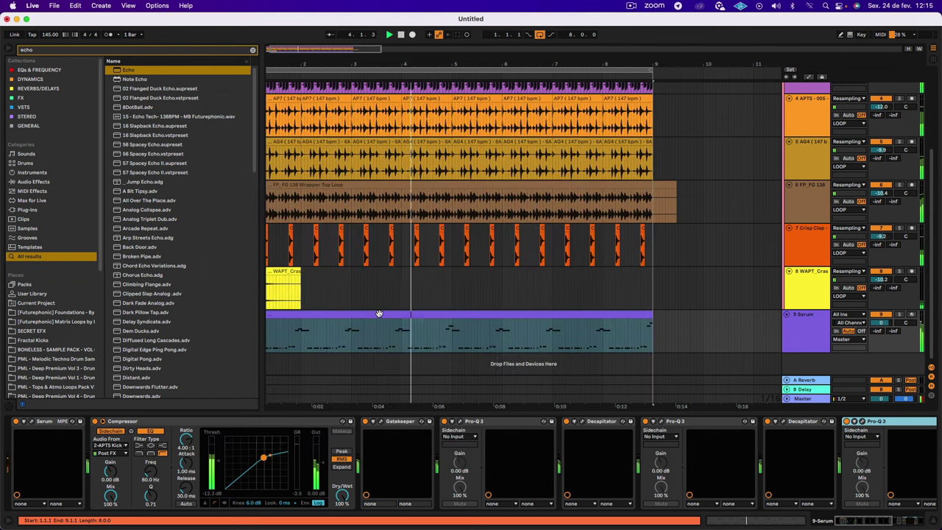
# Open Gatekeeper and audition its presets one after another, from Dramatic Rev through Samba, during playback.
pyautogui.click(380, 421)
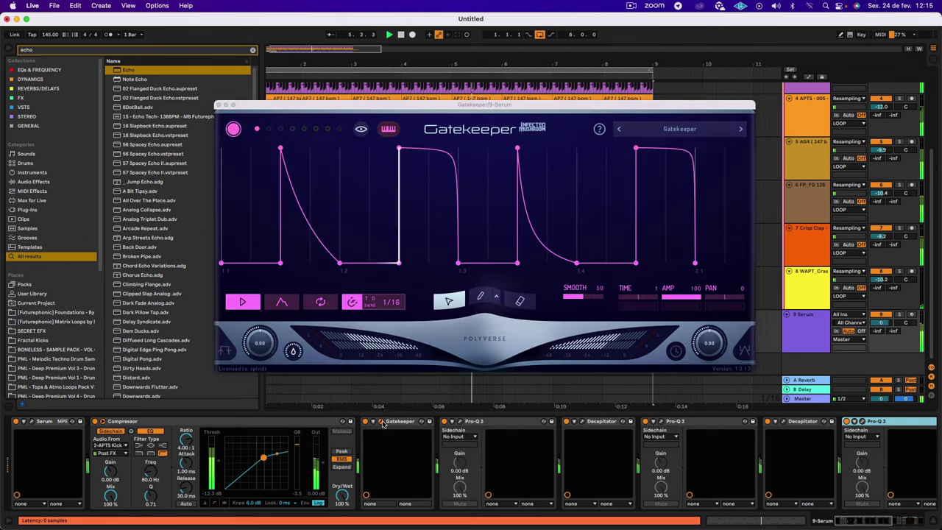
pyautogui.click(739, 130)
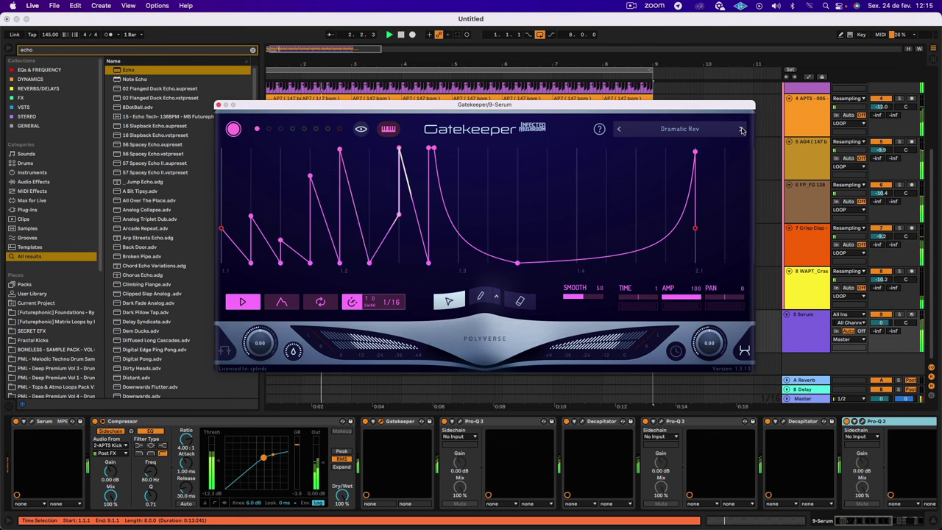
pyautogui.click(741, 129)
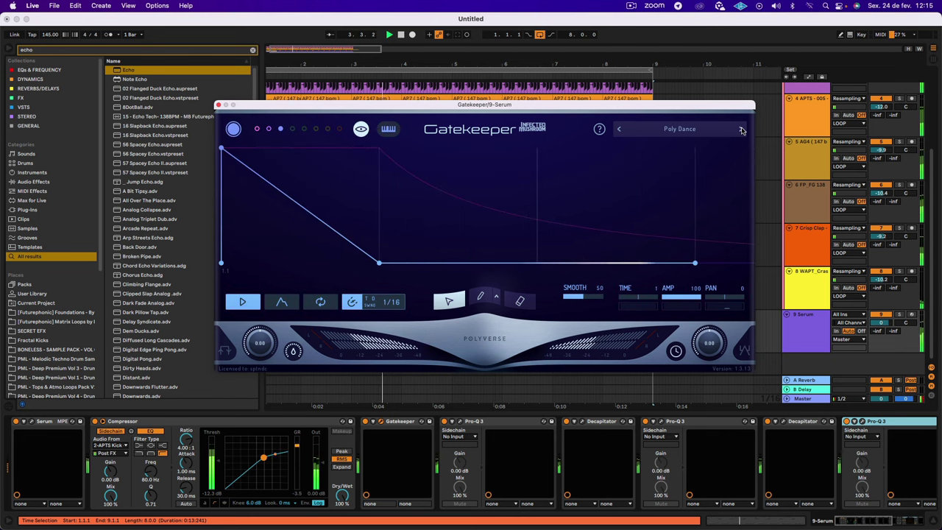
pyautogui.click(742, 130)
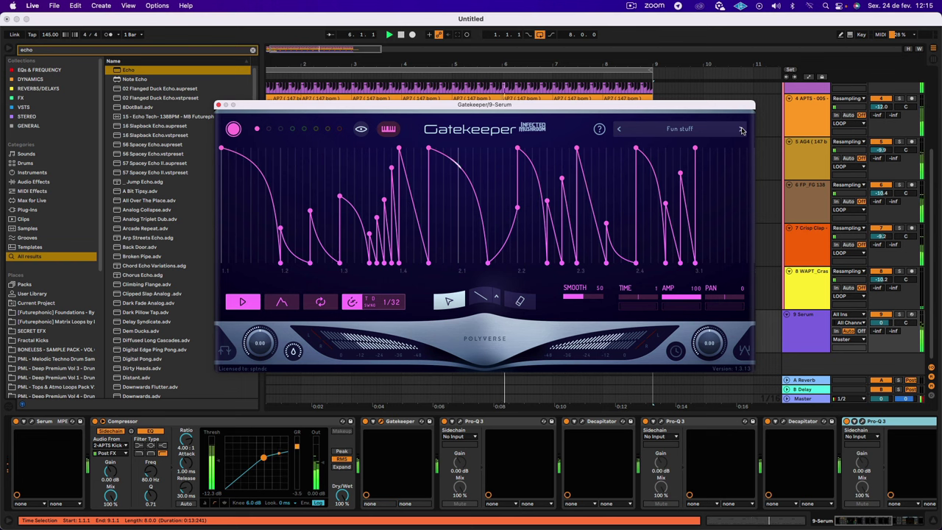
pyautogui.click(742, 130)
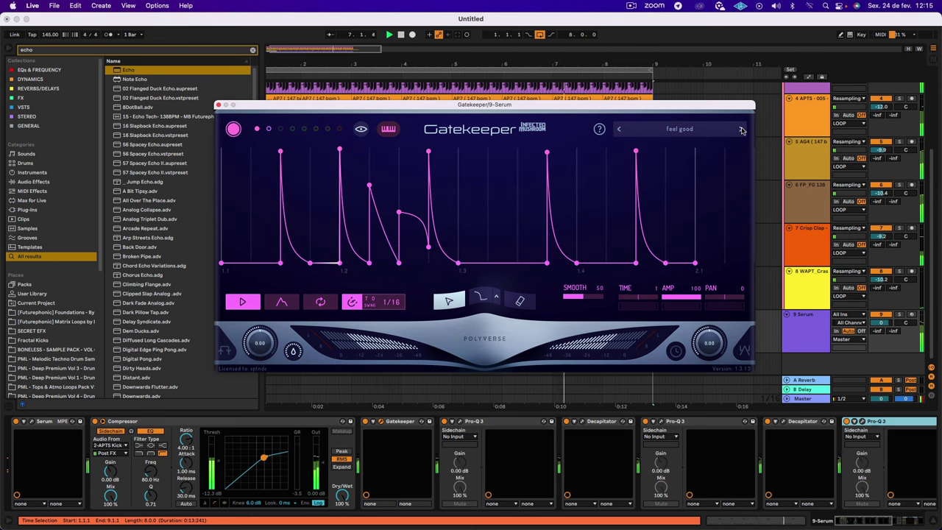
pyautogui.click(742, 130)
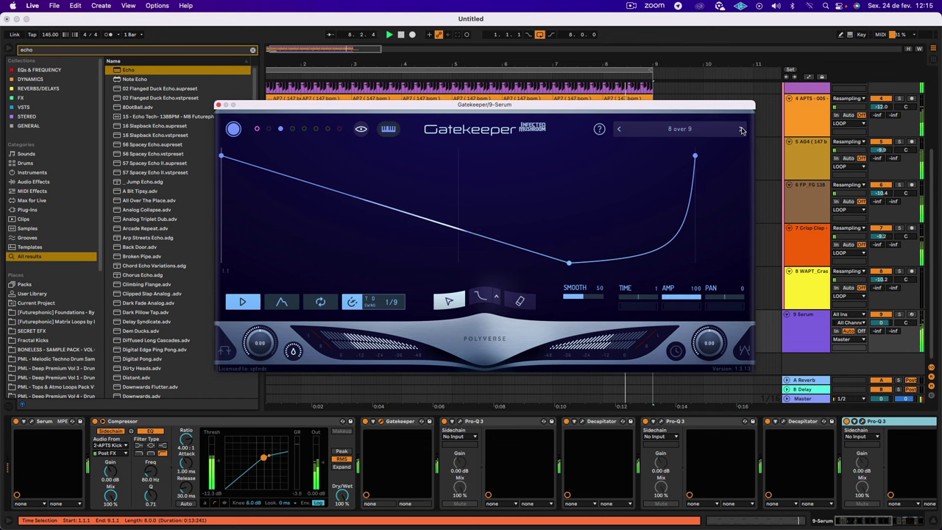
pyautogui.click(741, 131)
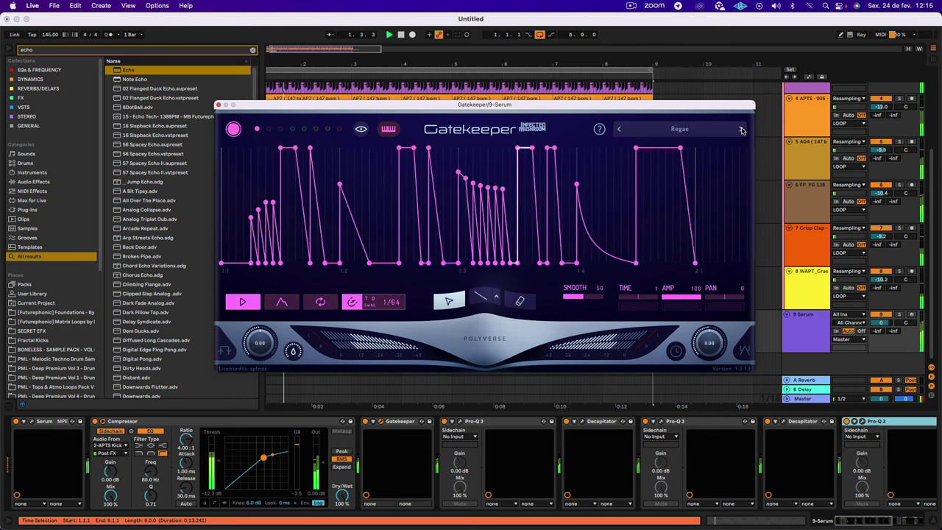
pyautogui.click(742, 131)
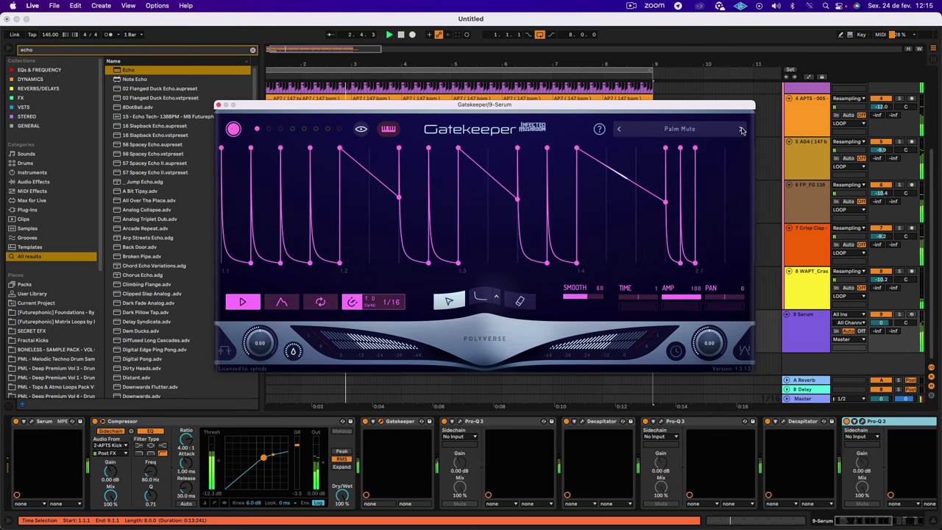
pyautogui.click(741, 130)
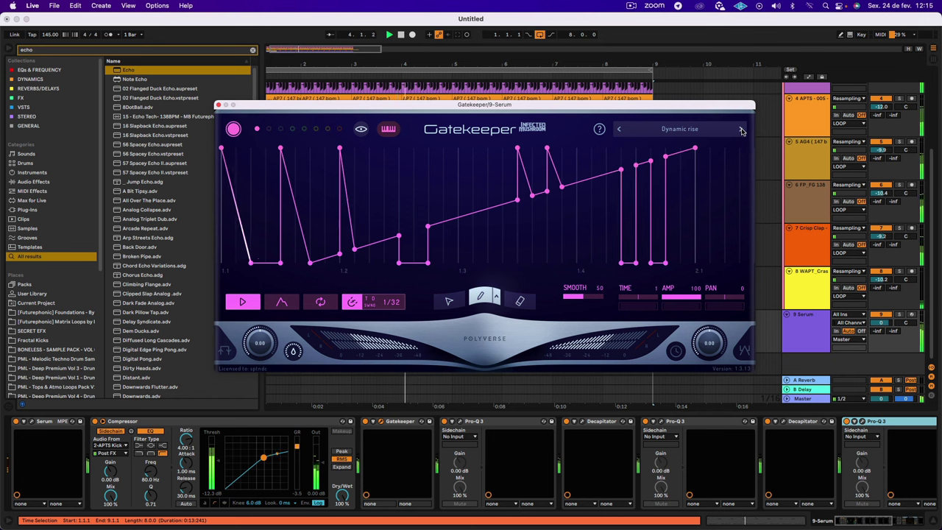
pyautogui.click(741, 130)
pyautogui.click(741, 130)
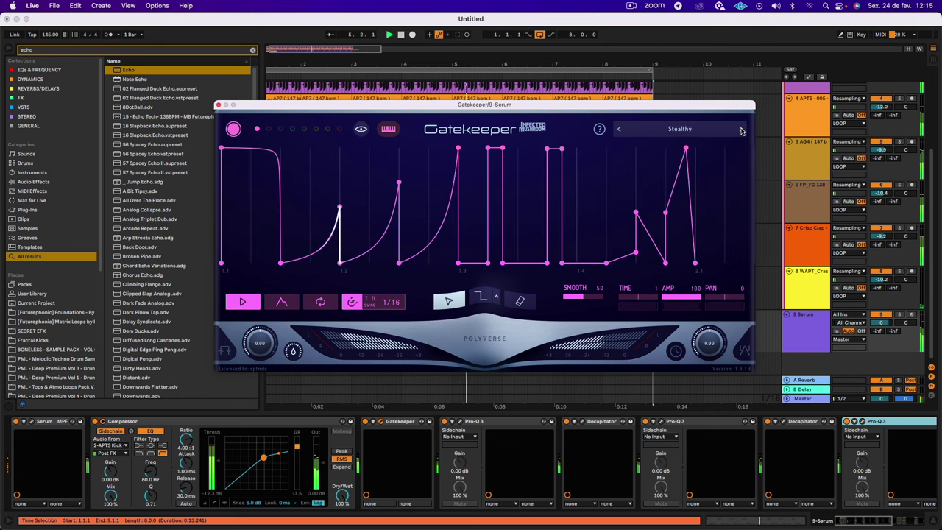
pyautogui.click(741, 130)
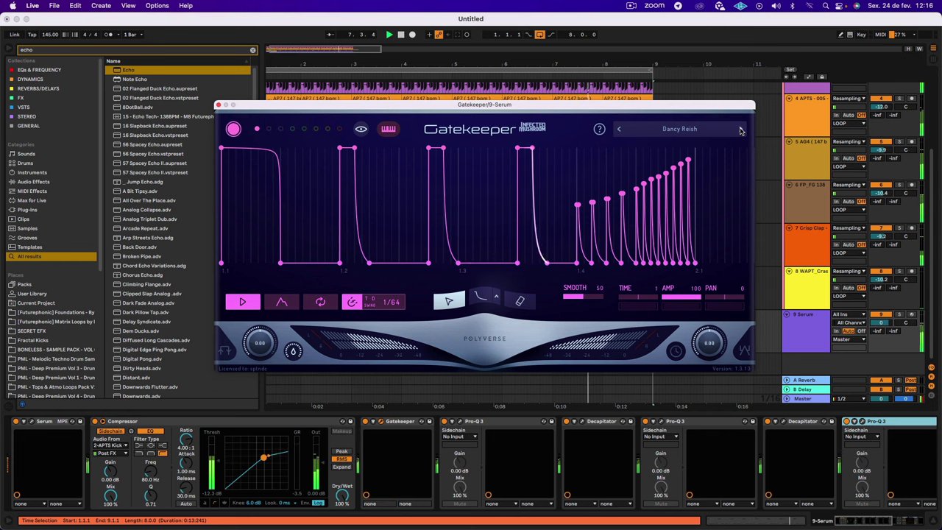
pyautogui.click(740, 130)
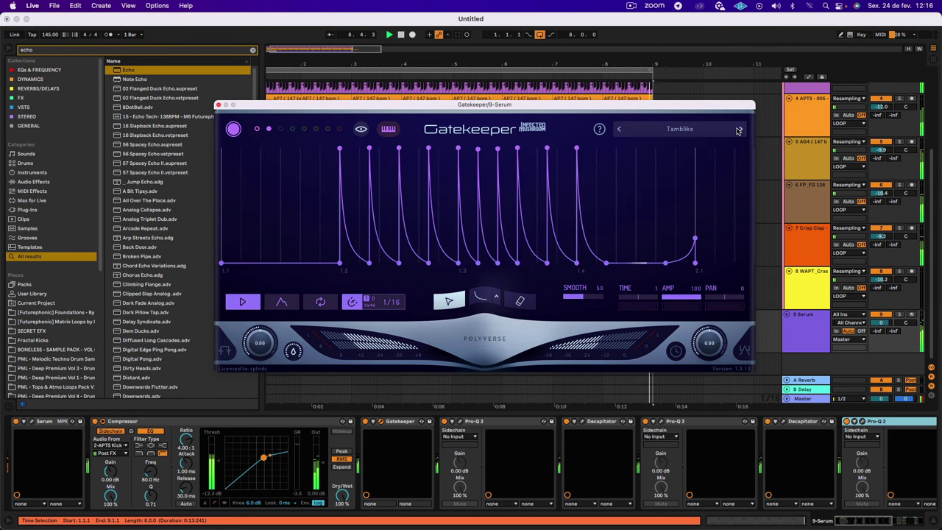
pyautogui.click(739, 130)
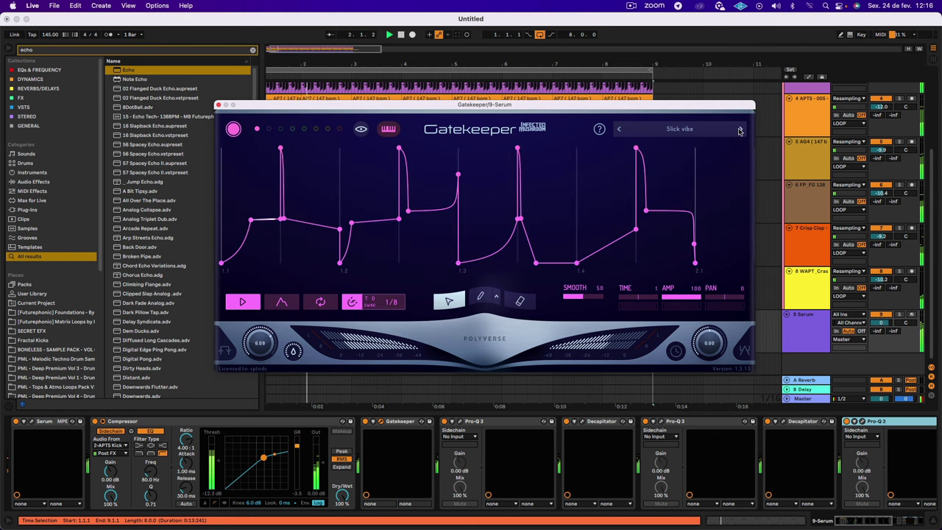
pyautogui.click(739, 131)
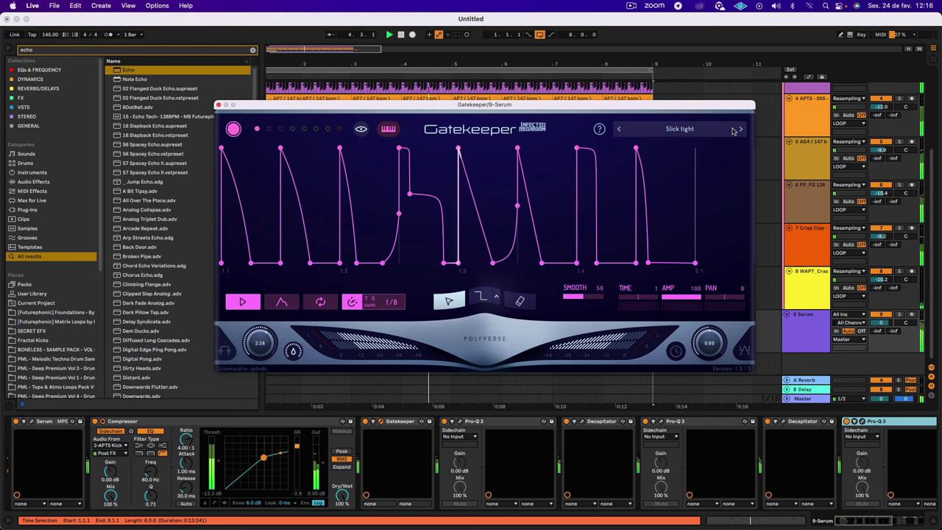
pyautogui.click(741, 130)
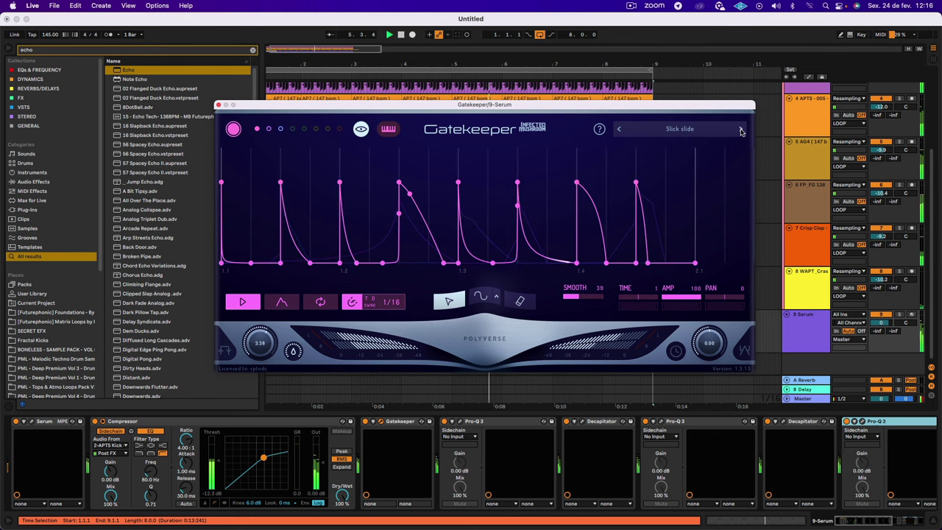
pyautogui.click(741, 129)
pyautogui.click(741, 130)
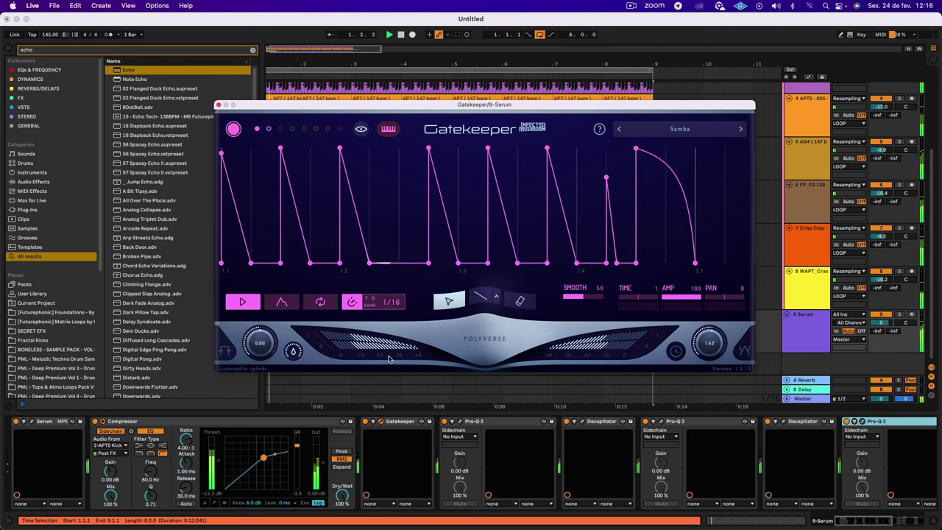
# Try an input gain of 0.68 on the Samba preset, and advance to Jumper suite with preset changes always discarded.
pyautogui.moveTo(253, 338)
pyautogui.mouseDown()
pyautogui.moveTo(252, 348)
pyautogui.moveTo(256, 331)
pyautogui.mouseUp()
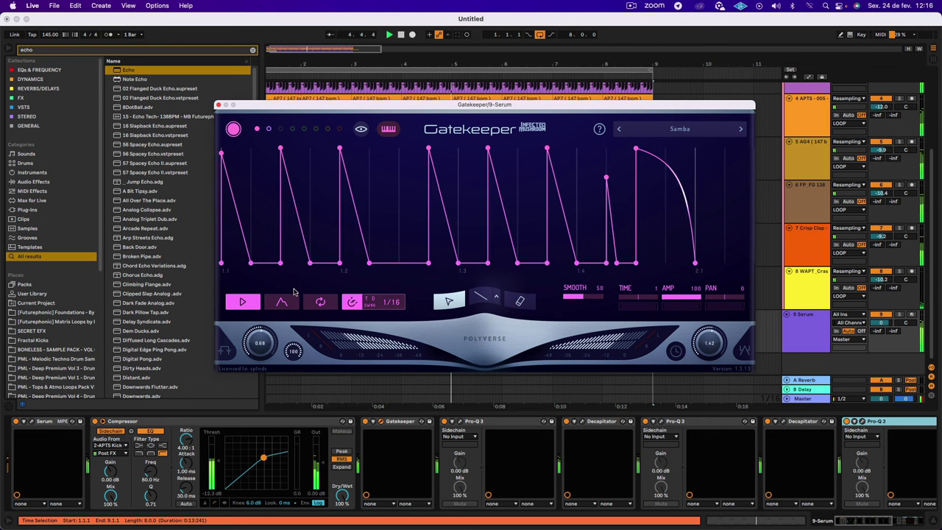
pyautogui.click(740, 129)
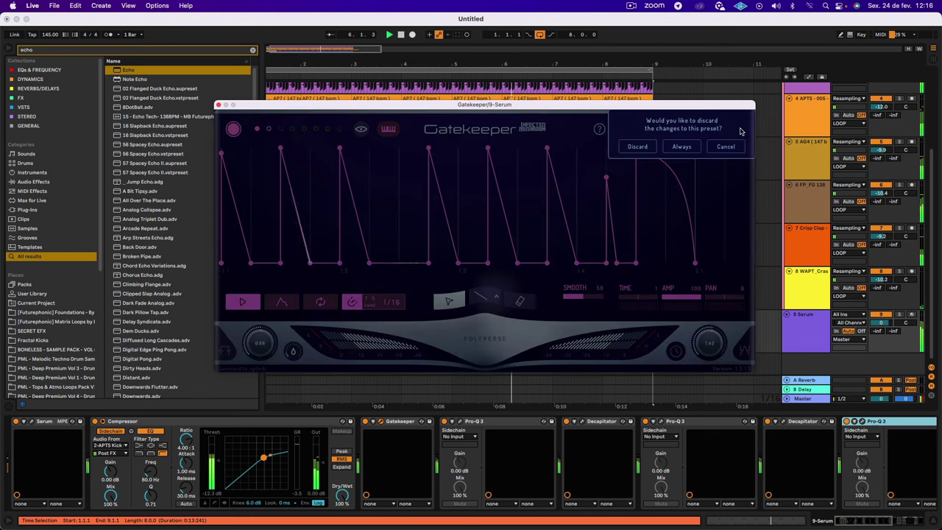
pyautogui.click(681, 146)
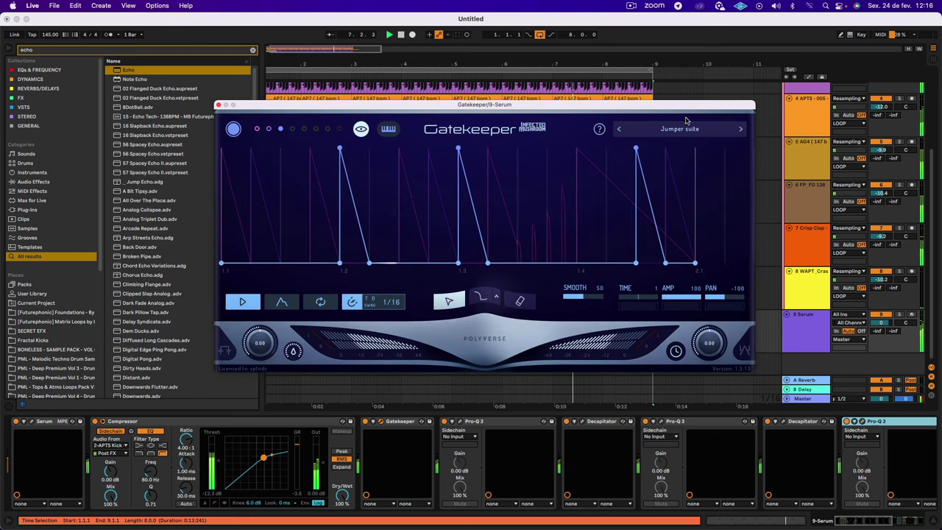
# Load Gatekeeper's Flutter Space preset and lower the plugin's dry/wet mix.
pyautogui.click(679, 127)
pyautogui.moveTo(649, 229)
pyautogui.click(568, 233)
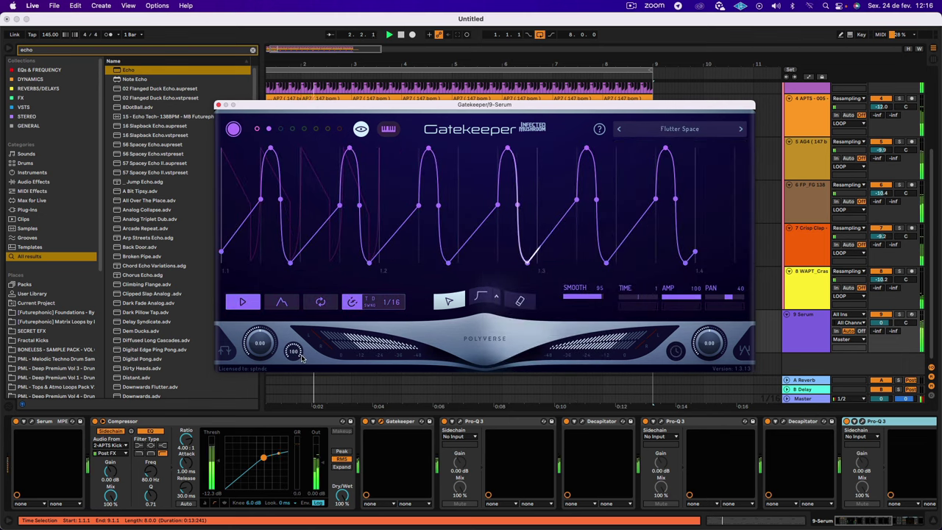
pyautogui.moveTo(297, 359); pyautogui.dragTo(279, 488)
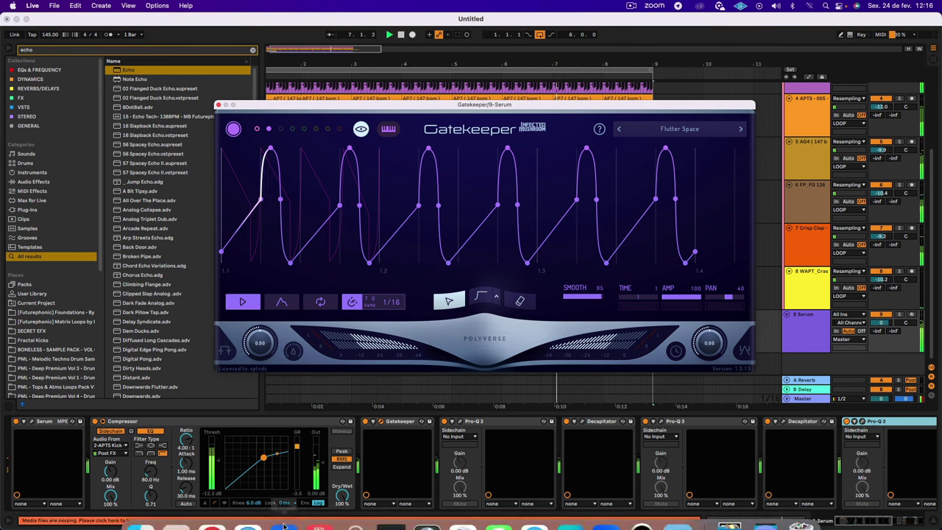
# Audition Gatekeeper's stereo presets one after another, from Slowpan through Fish in the pan and Skate Park to FastRev2, during playback.
pyautogui.click(741, 130)
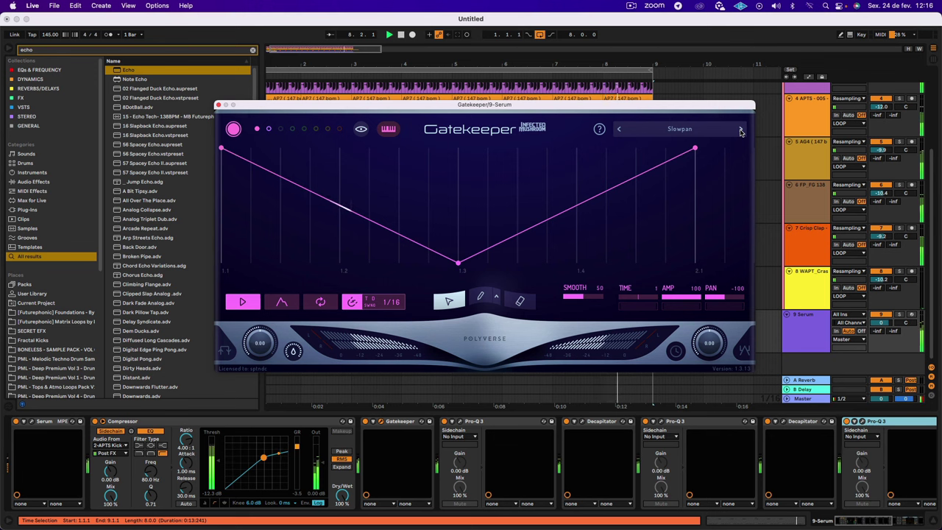
pyautogui.click(740, 129)
pyautogui.click(740, 130)
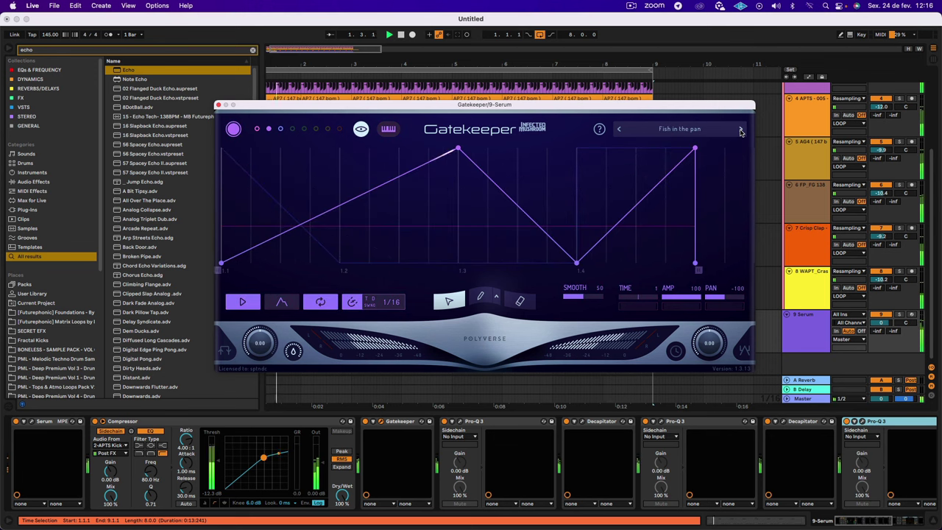
pyautogui.click(740, 130)
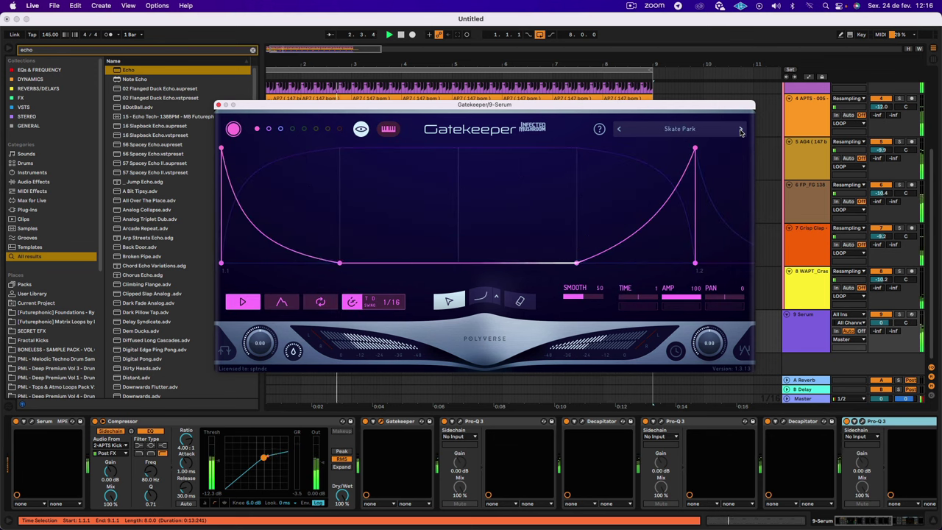
pyautogui.click(740, 130)
pyautogui.click(740, 130)
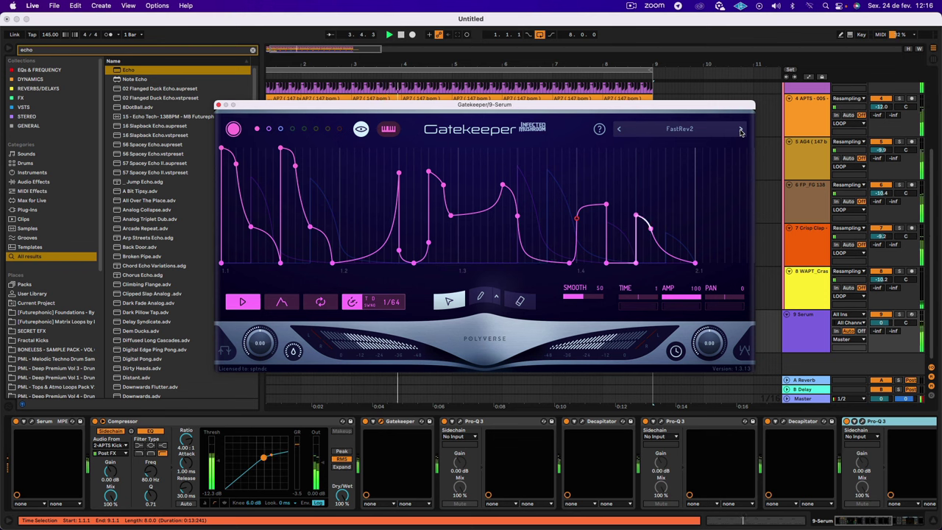
# Load the Elegant preset from Gatekeeper's Rhythmic category and close the plugin window.
pyautogui.click(665, 130)
pyautogui.moveTo(663, 190)
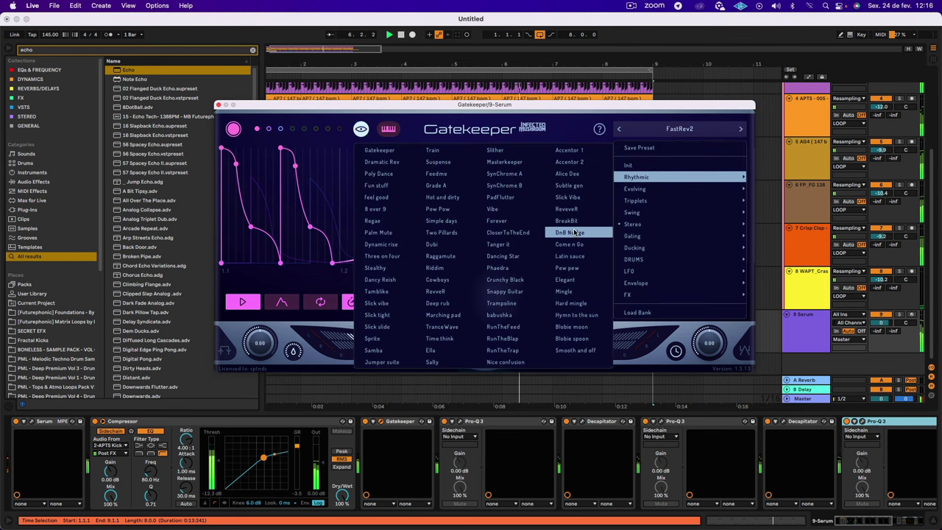
pyautogui.click(579, 279)
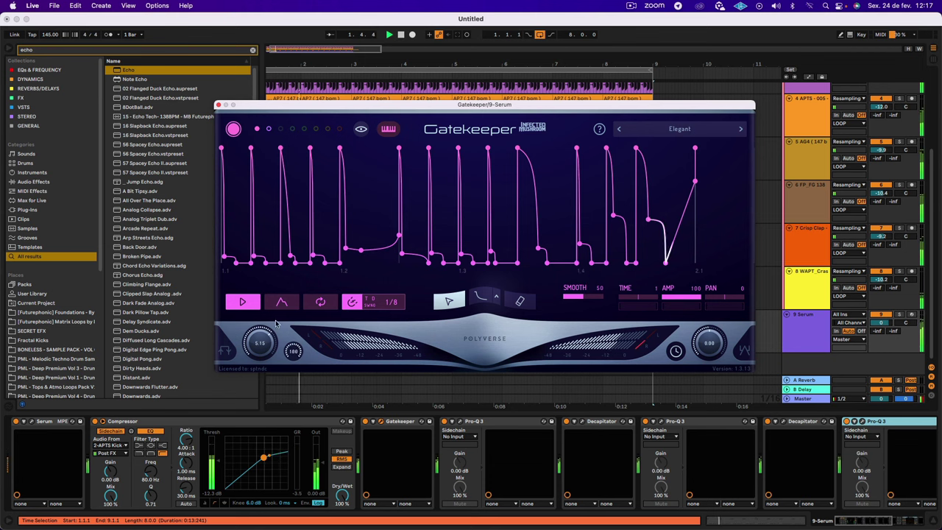
pyautogui.click(218, 104)
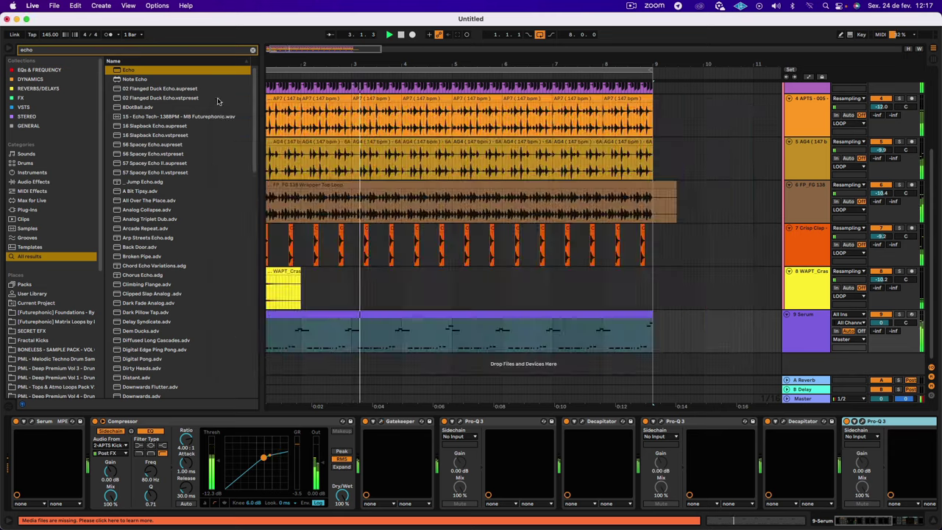
# Open Serum on the lead track and turn up Macro 1 while the loop plays.
pyautogui.press('space')
pyautogui.click(30, 422)
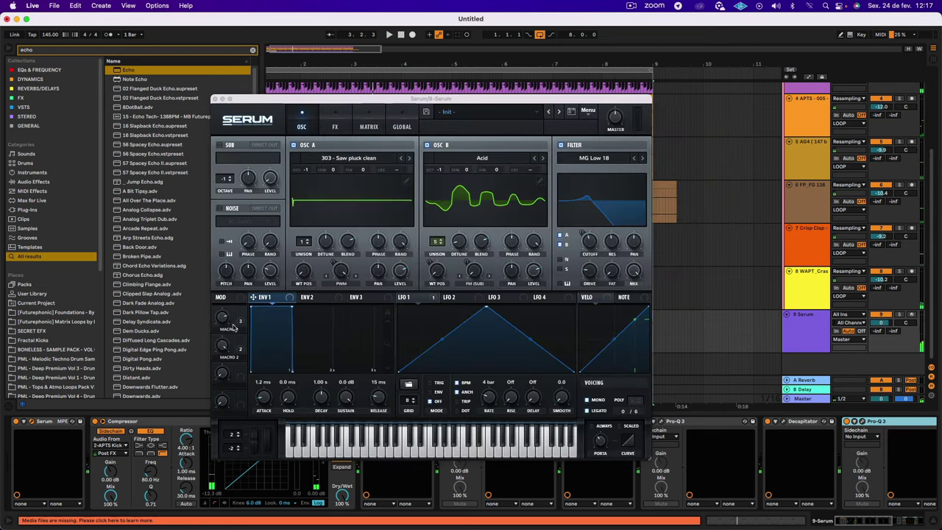
pyautogui.press('space')
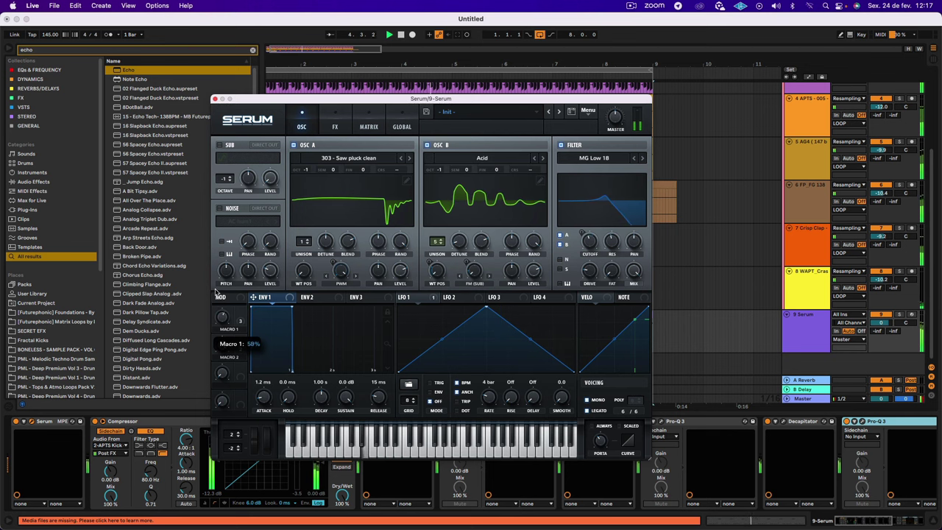
pyautogui.moveTo(223, 321); pyautogui.dragTo(221, 286)
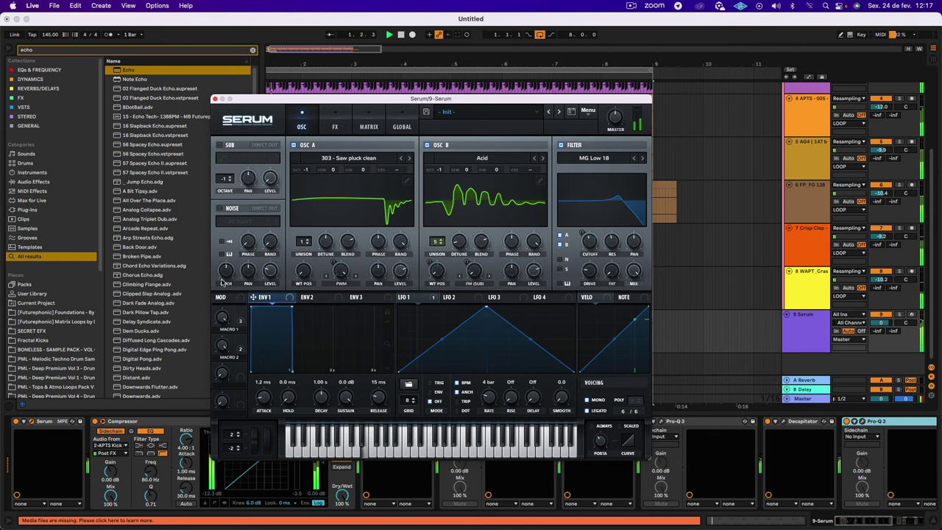
# Raise Serum's filter cutoff and Oscillator B's wavetable position in alternation during playback, and bring the filter resonance to about 59%.
pyautogui.moveTo(588, 242); pyautogui.dragTo(585, 217)
pyautogui.moveTo(437, 271); pyautogui.dragTo(437, 236)
pyautogui.moveTo(591, 243); pyautogui.dragTo(589, 235)
pyautogui.moveTo(439, 276); pyautogui.dragTo(440, 270)
pyautogui.moveTo(589, 245); pyautogui.dragTo(588, 242)
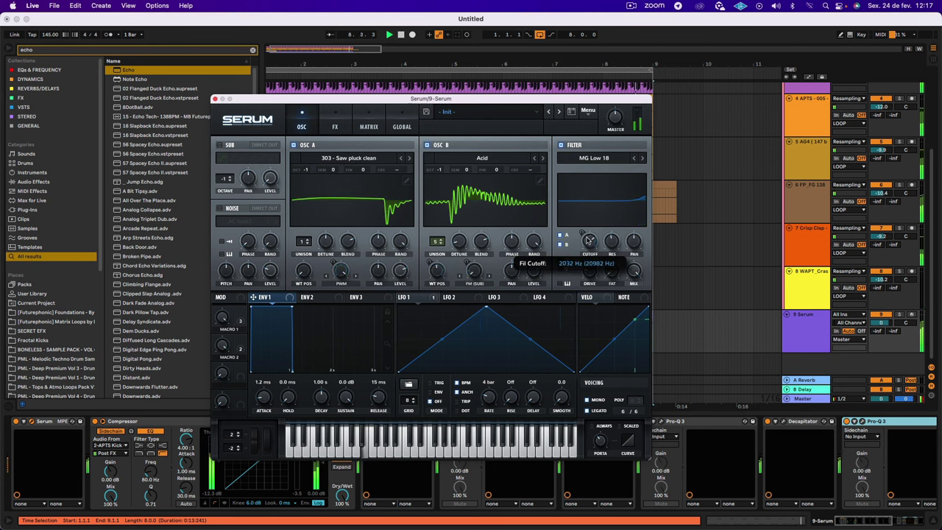
pyautogui.moveTo(437, 271)
pyautogui.mouseDown()
pyautogui.moveTo(437, 252)
pyautogui.moveTo(440, 271)
pyautogui.mouseUp()
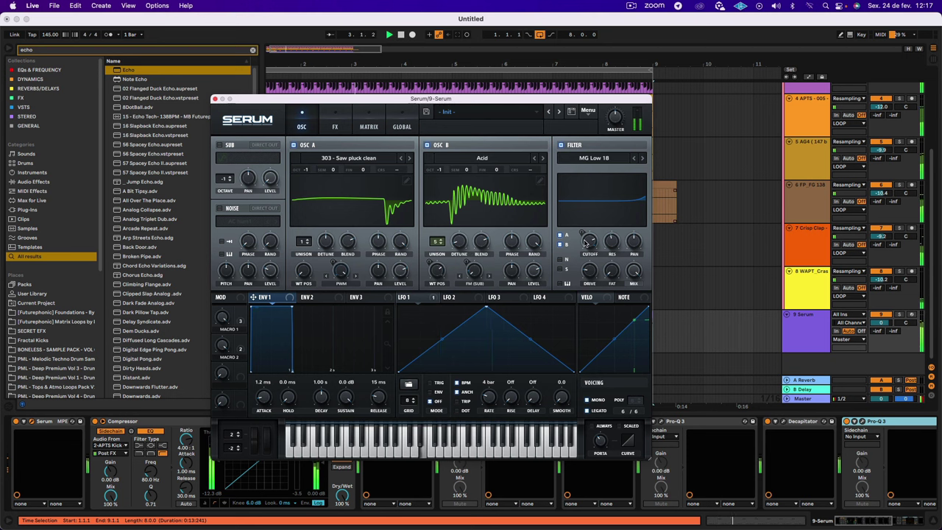
pyautogui.moveTo(588, 272); pyautogui.dragTo(610, 245)
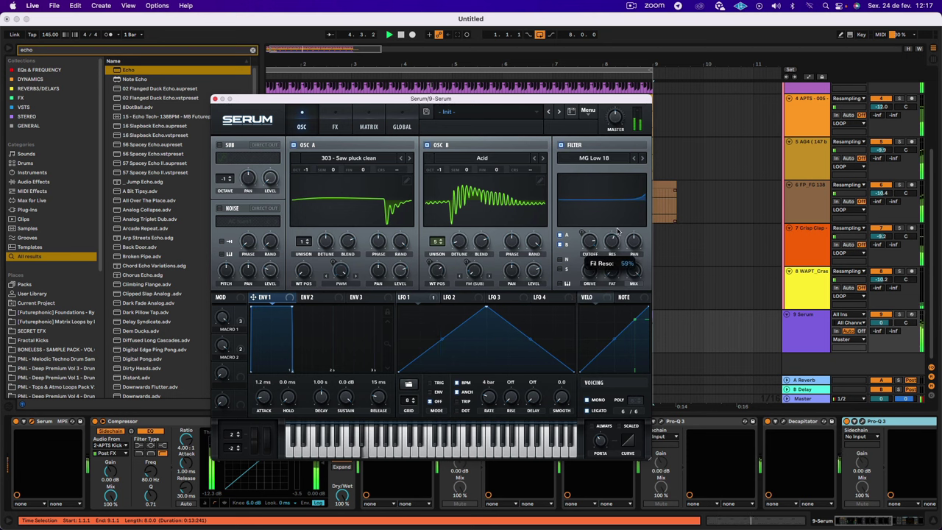
# Set Serum's distortion effect mix to 27%, and adjust the PWM warp amount of Oscillator A.
pyautogui.click(337, 125)
pyautogui.moveTo(602, 193); pyautogui.dragTo(607, 128)
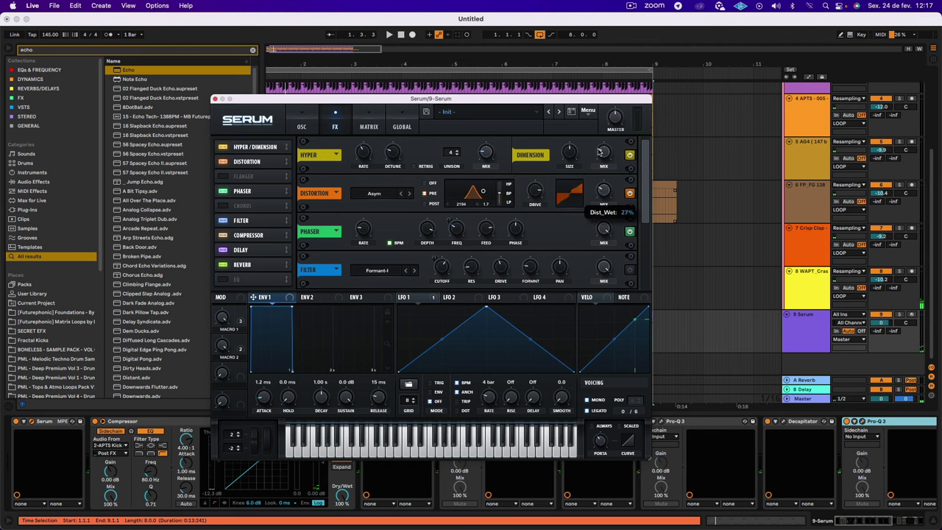
pyautogui.click(302, 127)
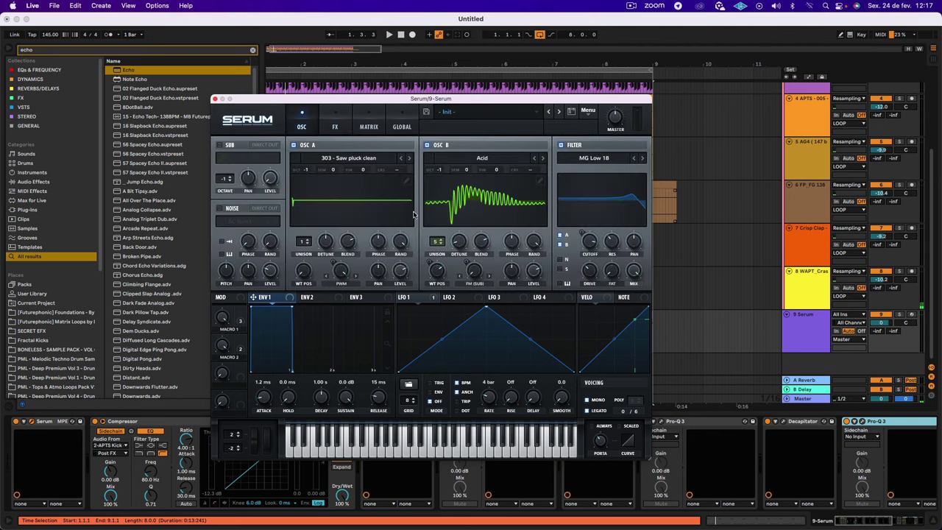
pyautogui.moveTo(339, 269); pyautogui.dragTo(339, 278)
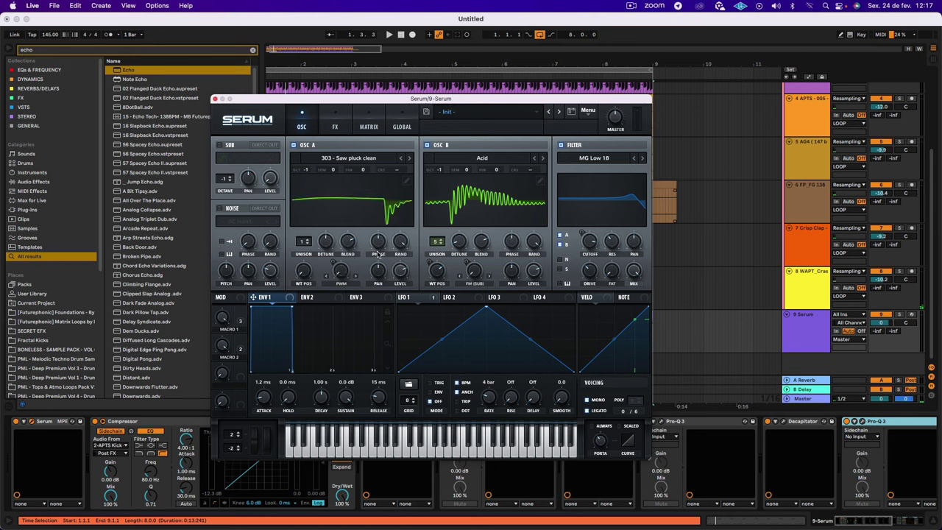